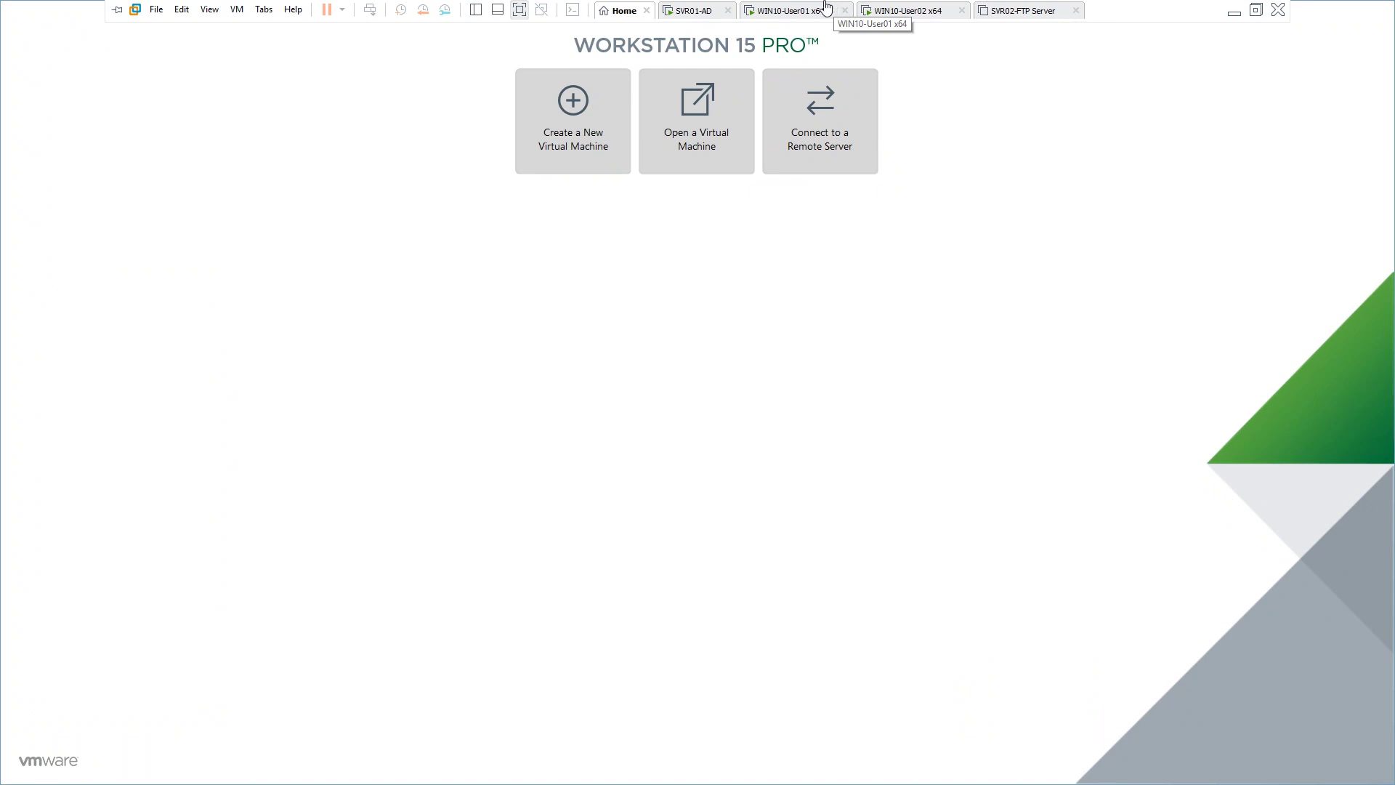
# - Switch to the SVR01-AD virtual machine and open Active Directory Users and Computers by running dsa.msc
pyautogui.click(696, 12)
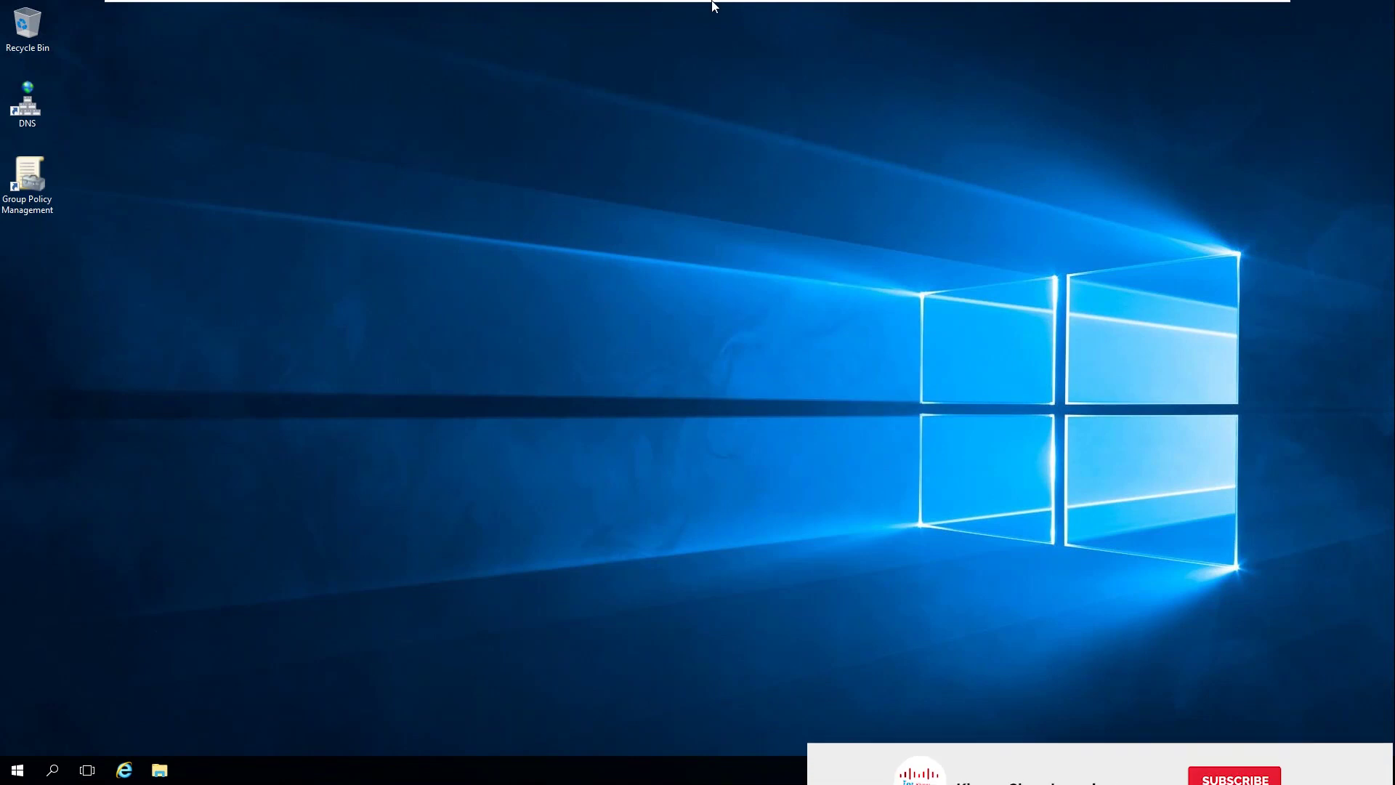
pyautogui.moveTo(714, 2)
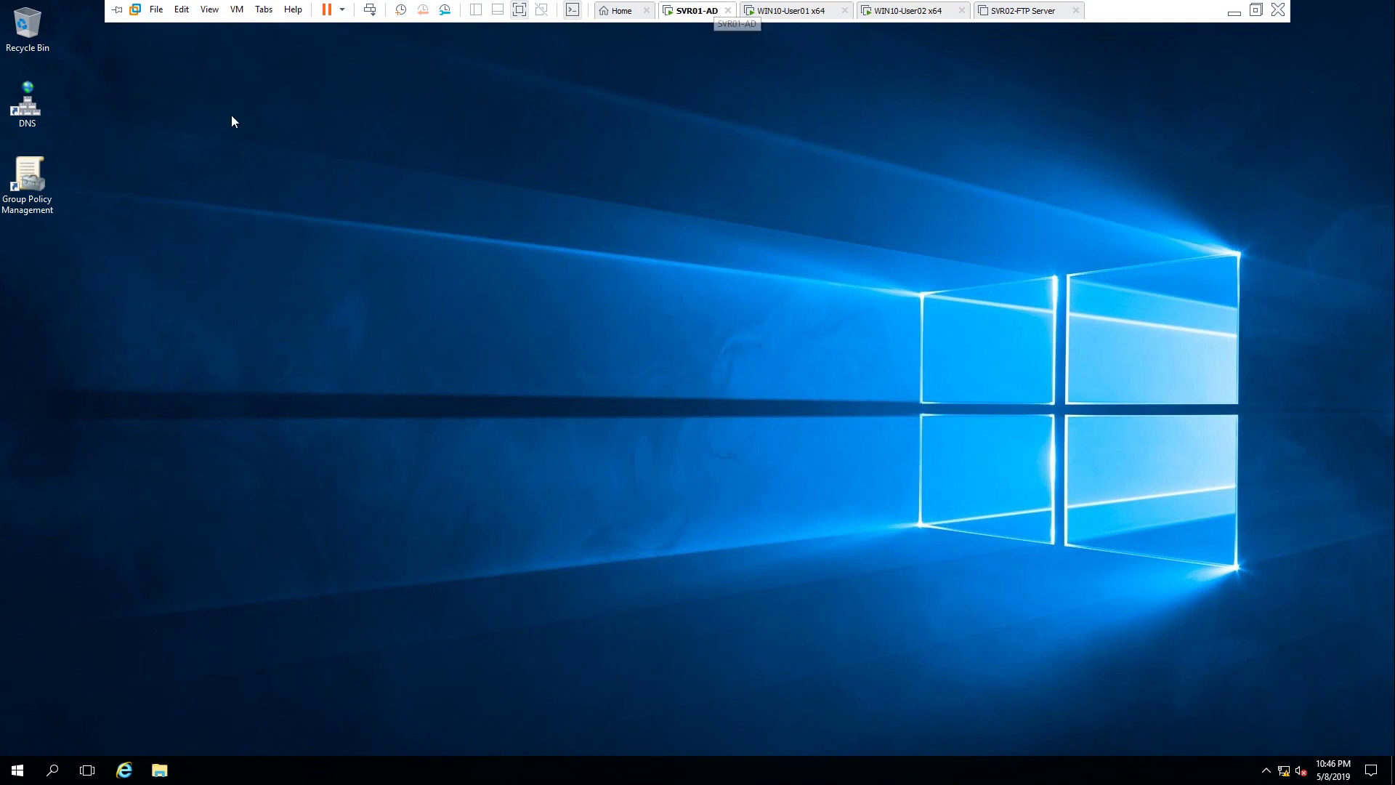
pyautogui.rightClick(400, 119)
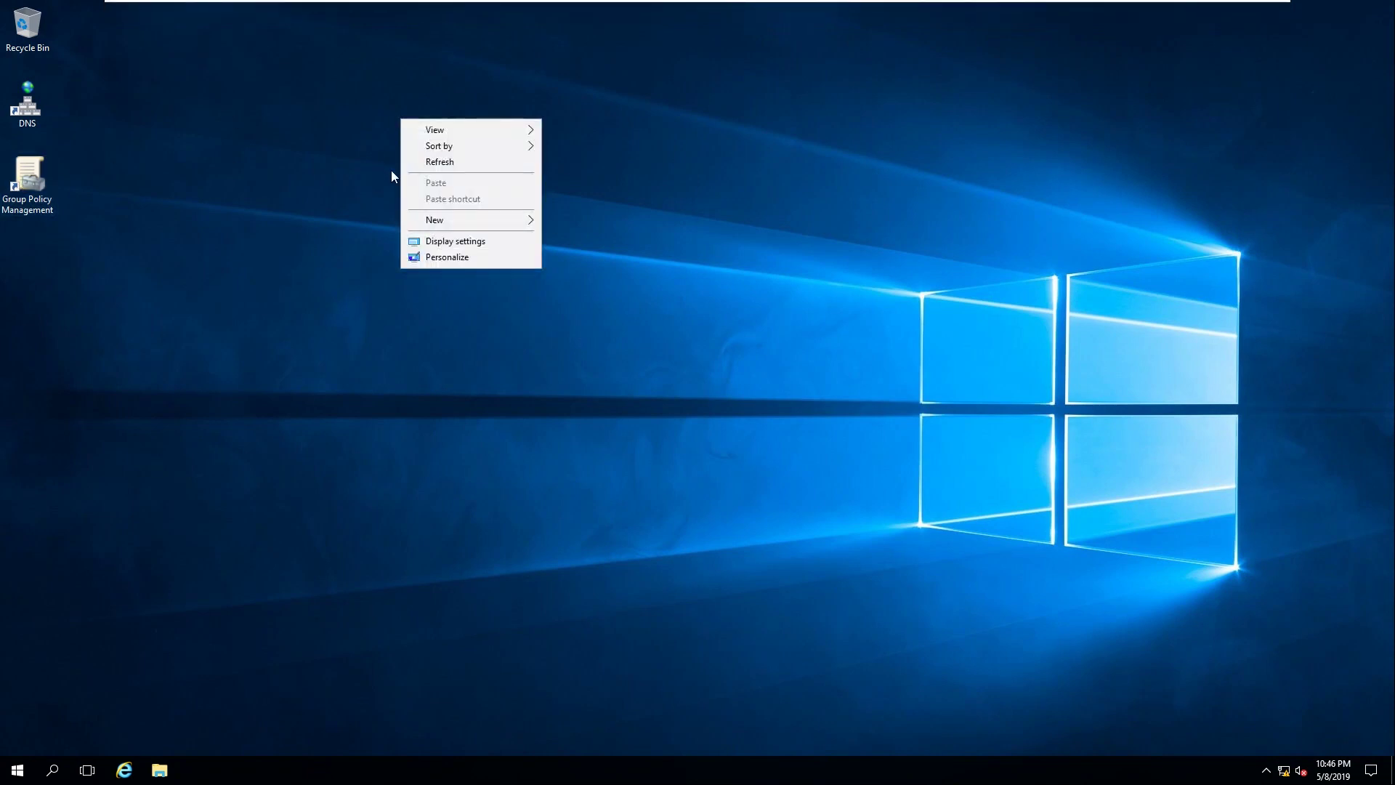
pyautogui.click(426, 161)
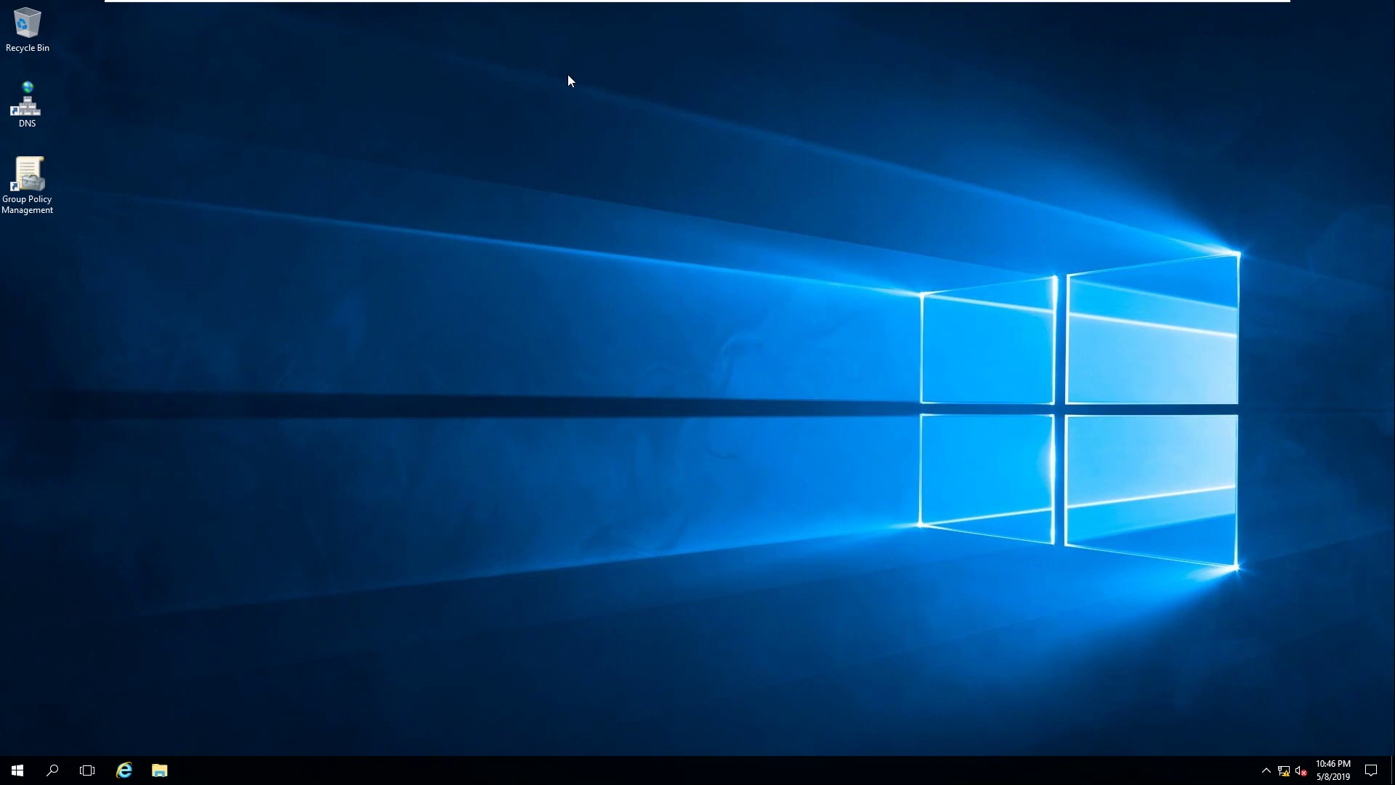
pyautogui.press('super+r')
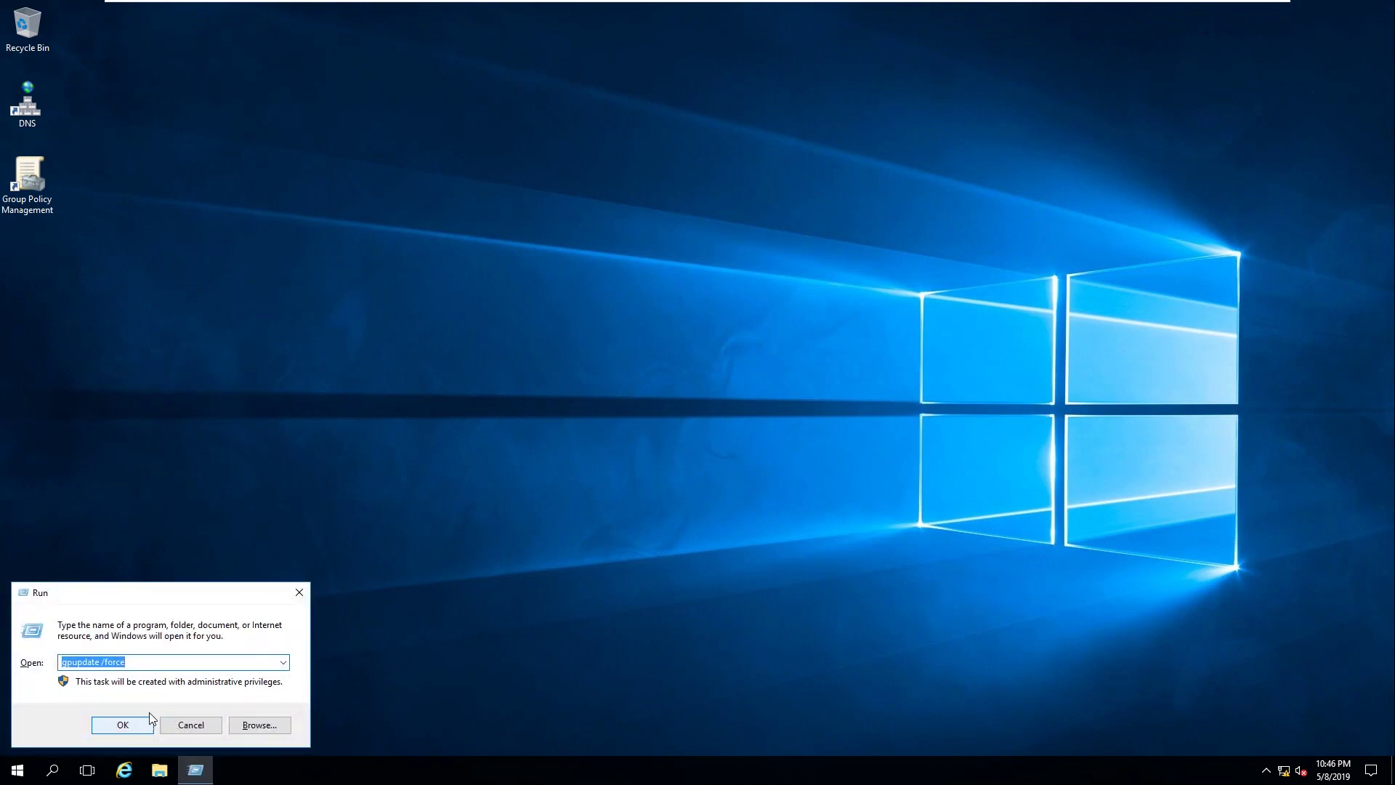
pyautogui.write('ds')
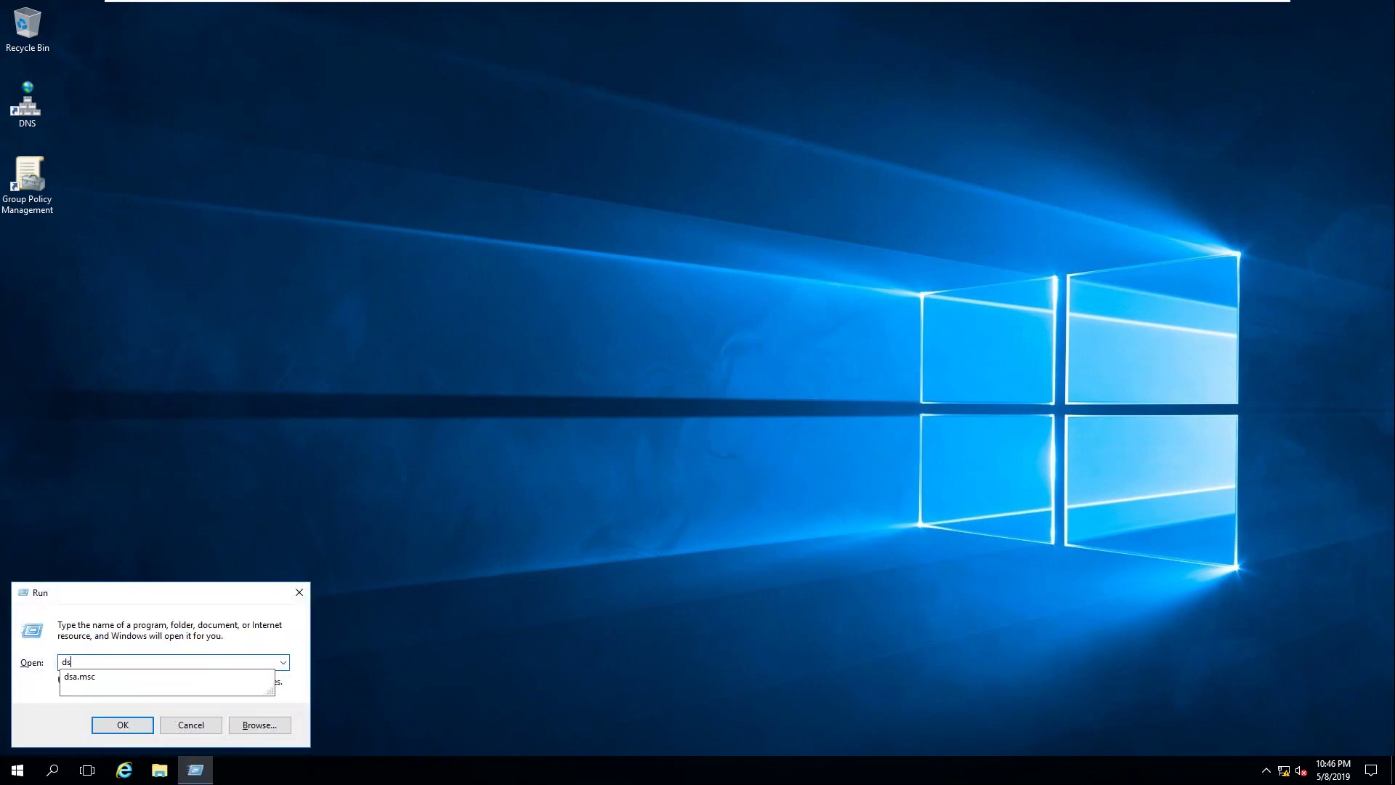
pyautogui.click(113, 726)
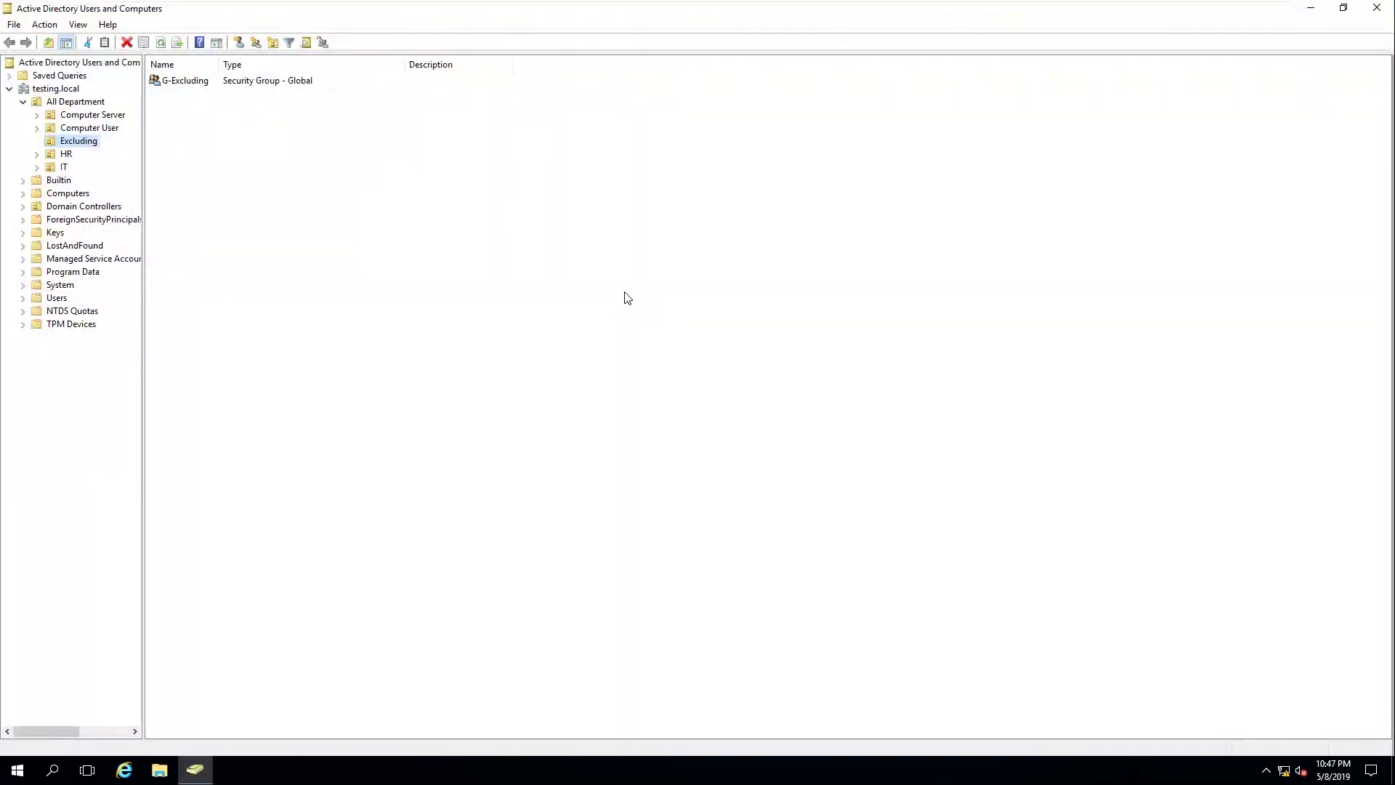
# - Examine the computers in the Computer Server and Computer User organizational units under All Department
pyautogui.moveTo(142, 163); pyautogui.dragTo(257, 168)
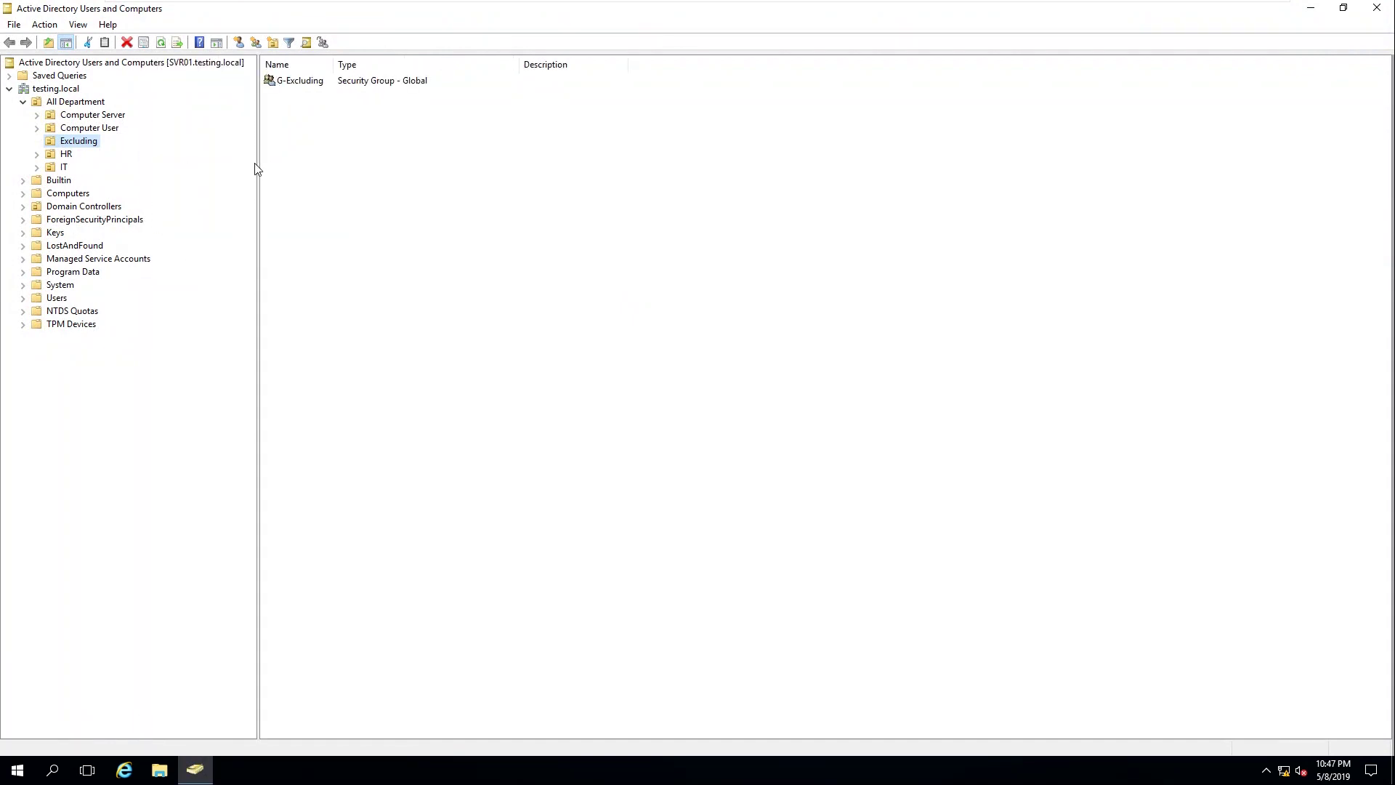
pyautogui.click(104, 104)
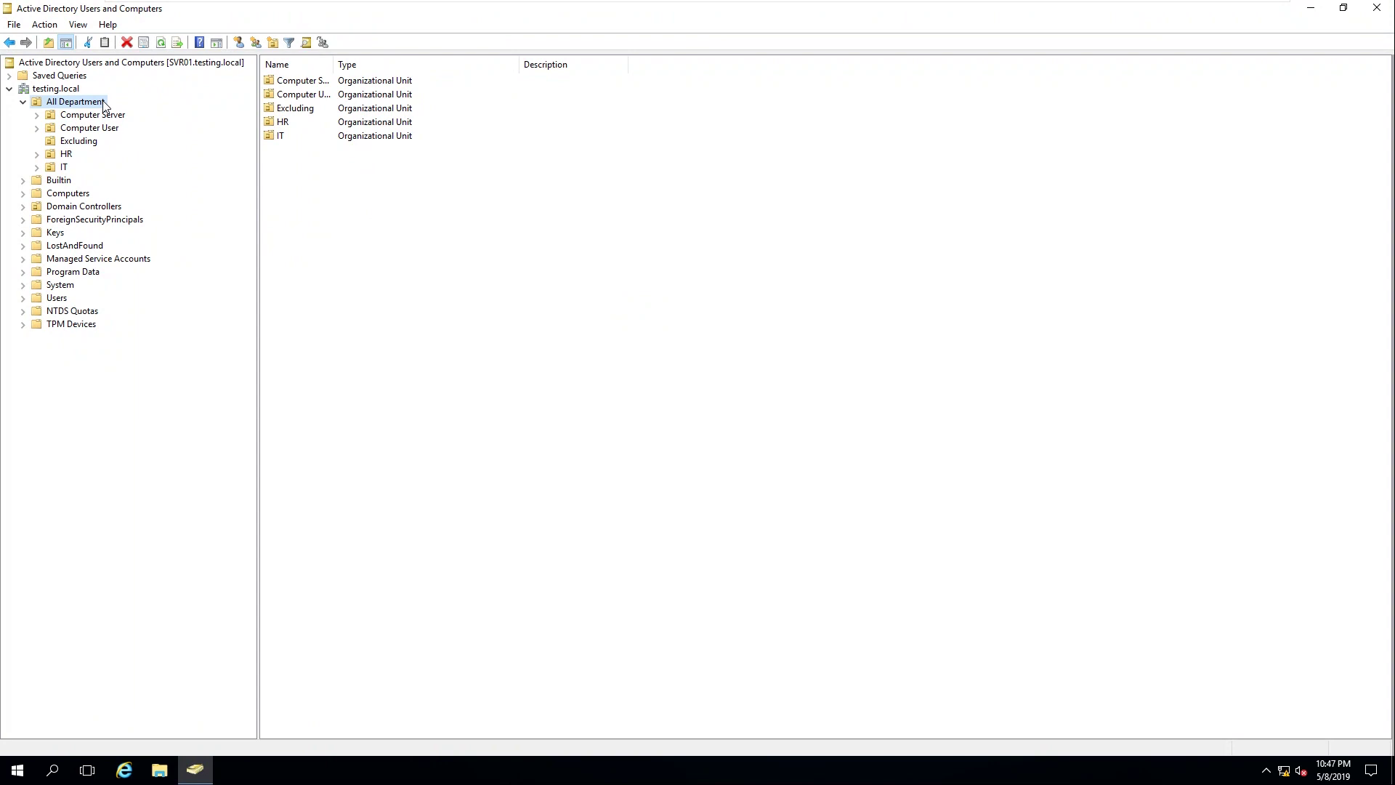
pyautogui.click(102, 116)
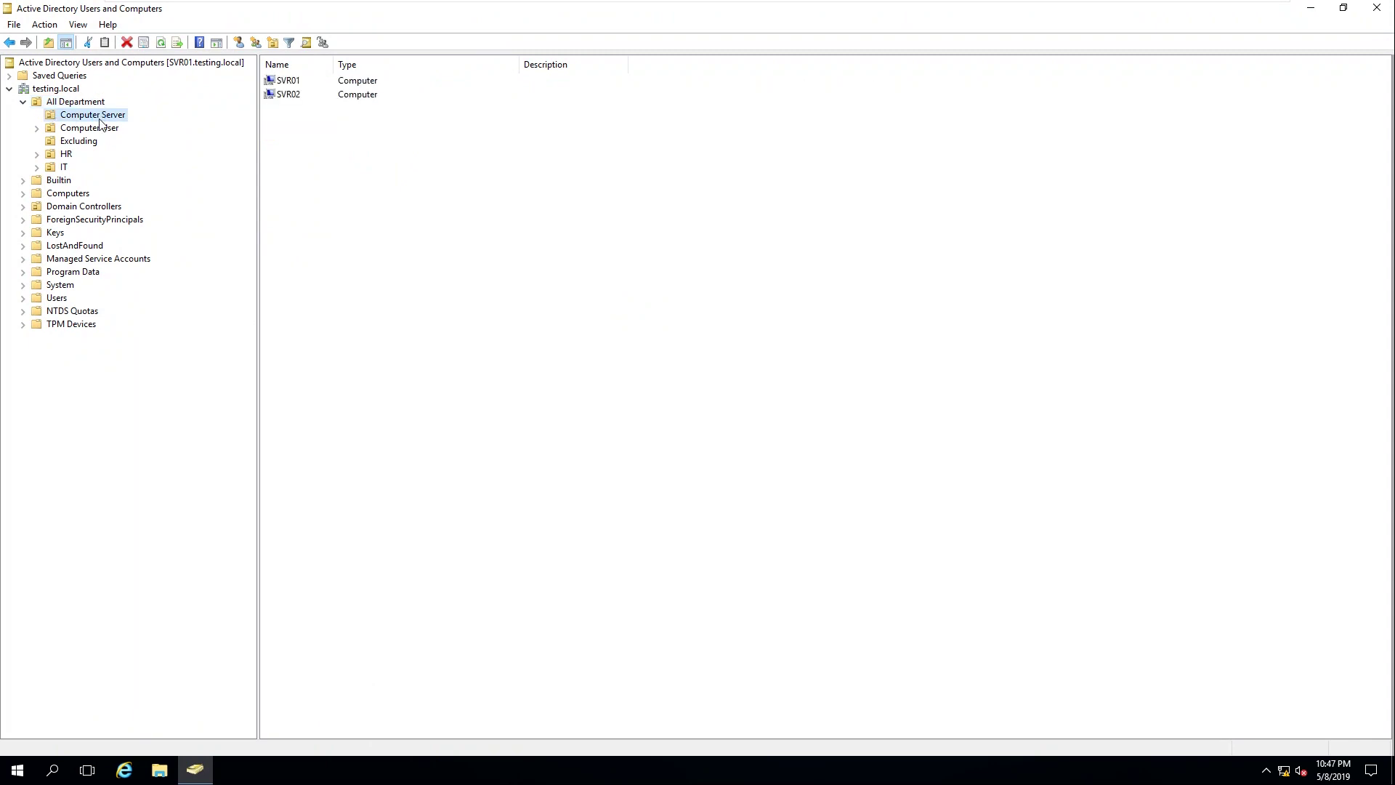
pyautogui.click(104, 128)
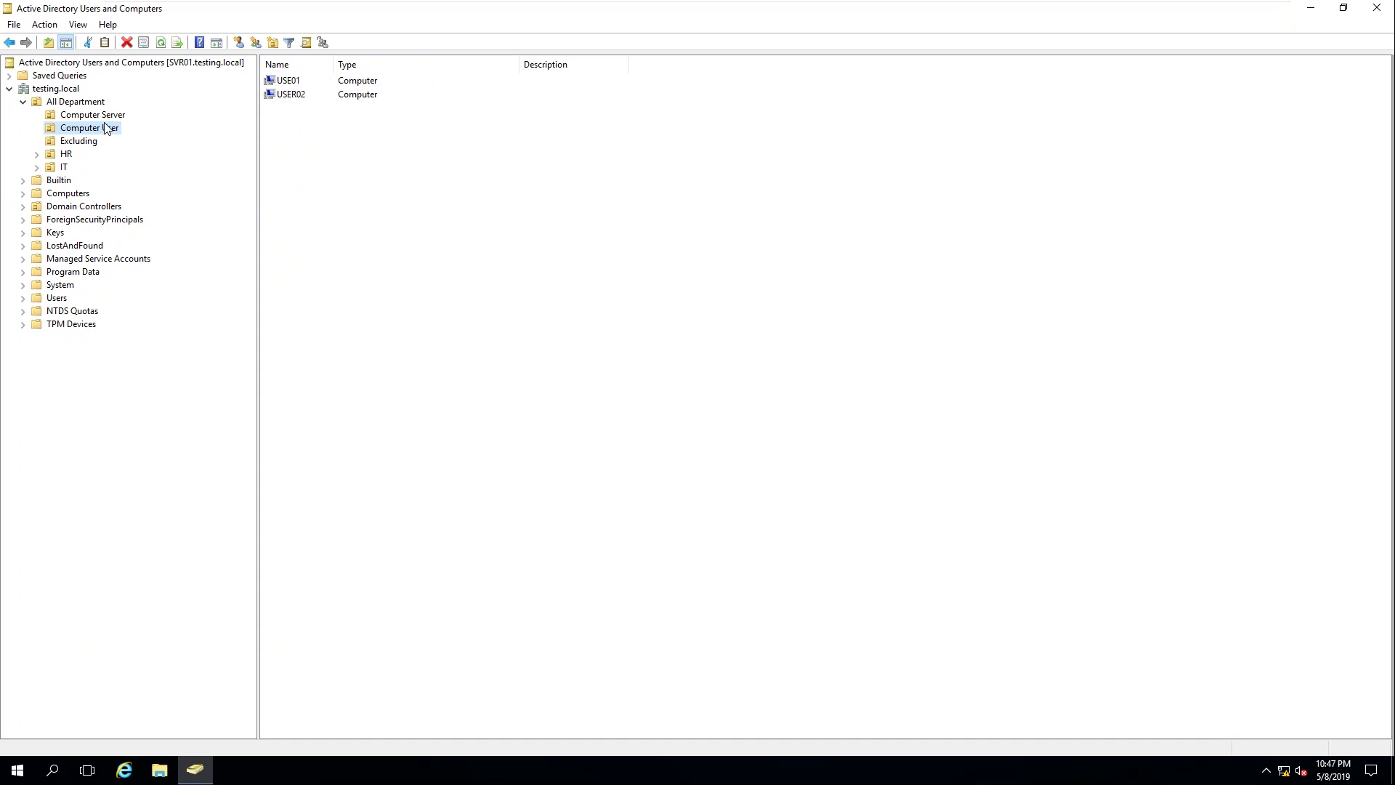
pyautogui.click(107, 116)
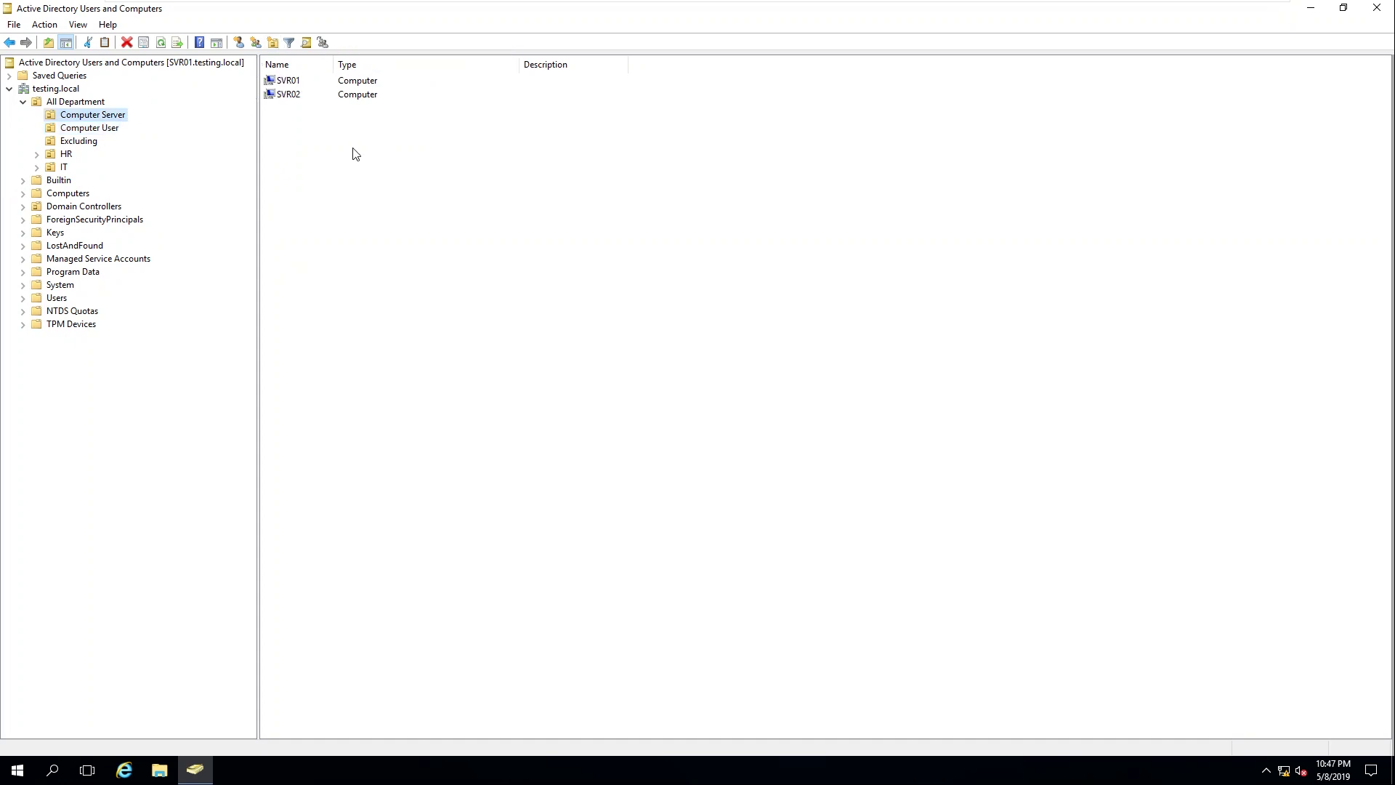
pyautogui.click(117, 130)
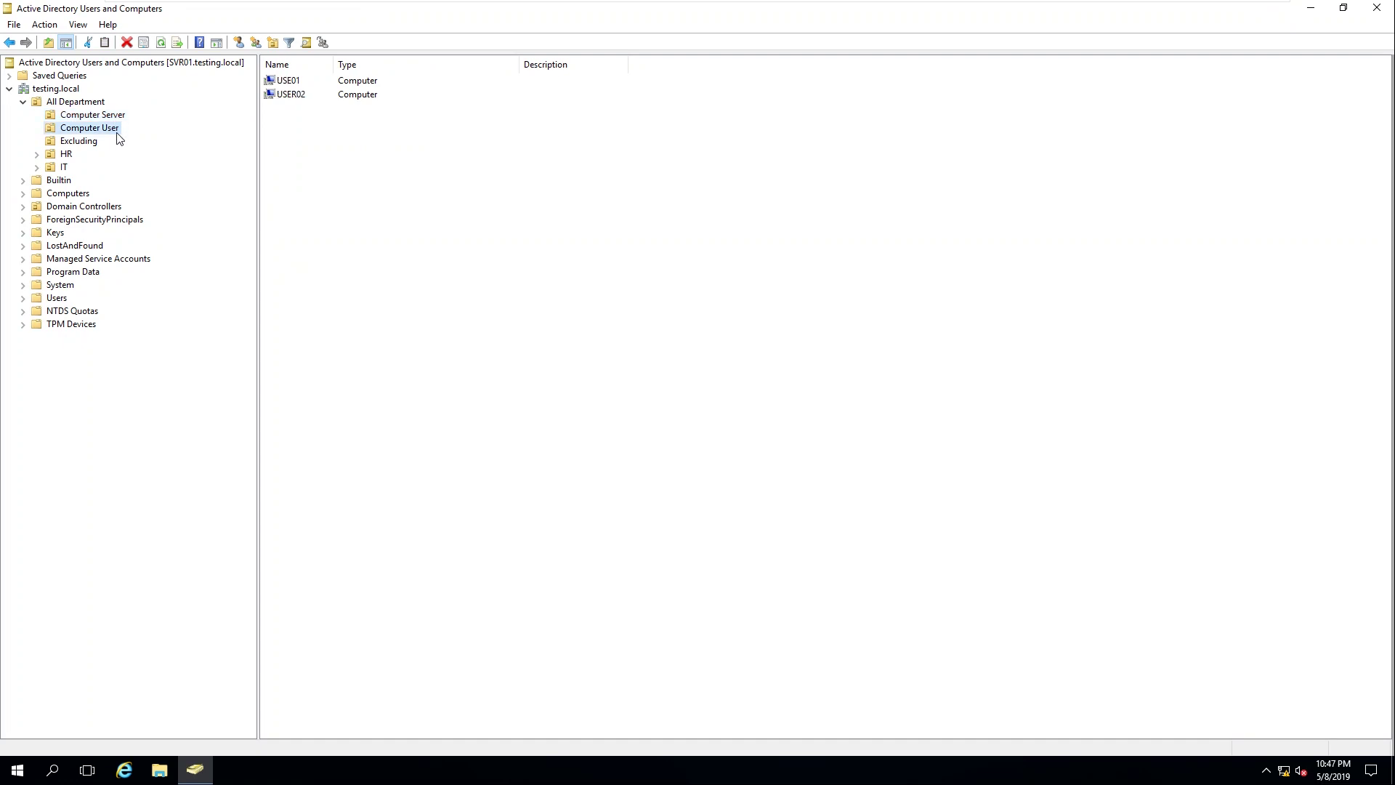
pyautogui.click(119, 118)
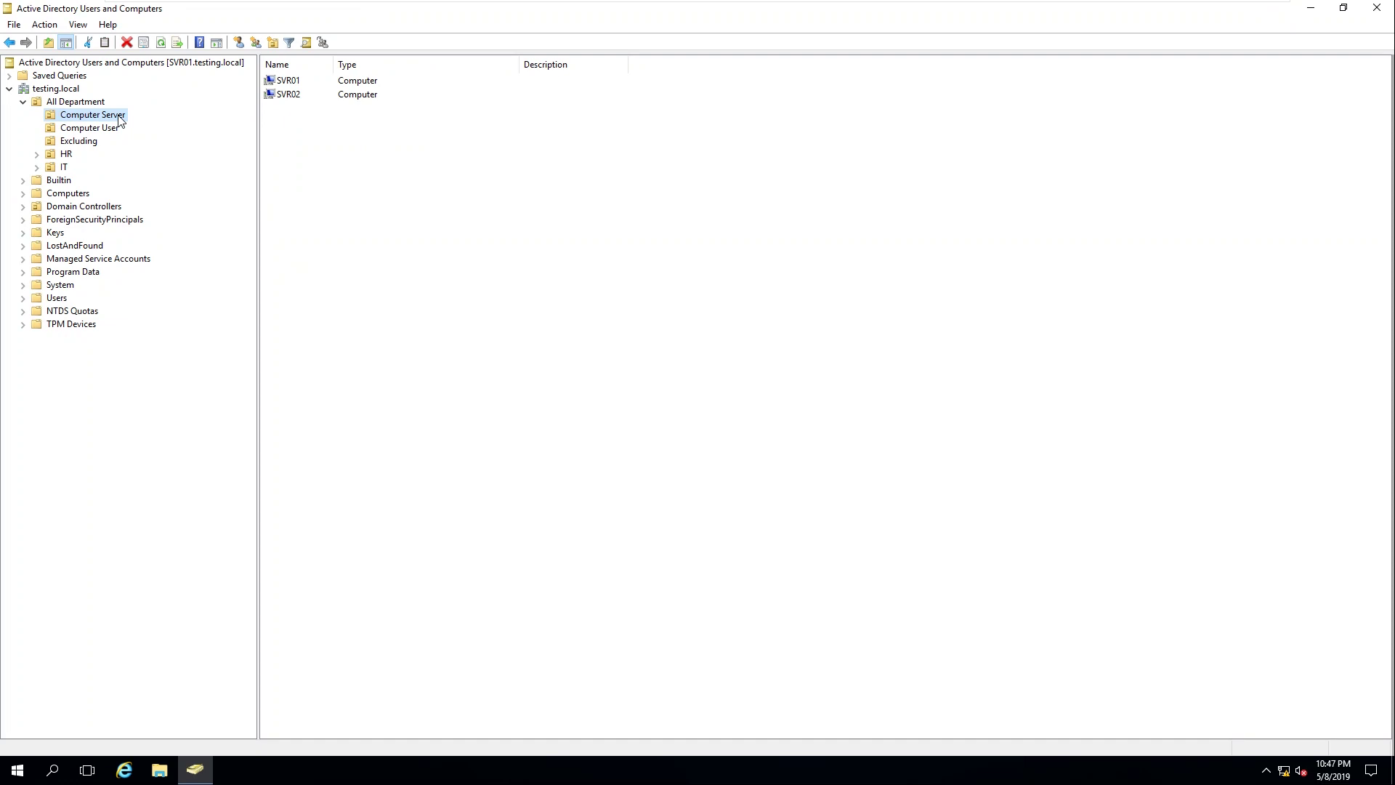
pyautogui.click(108, 131)
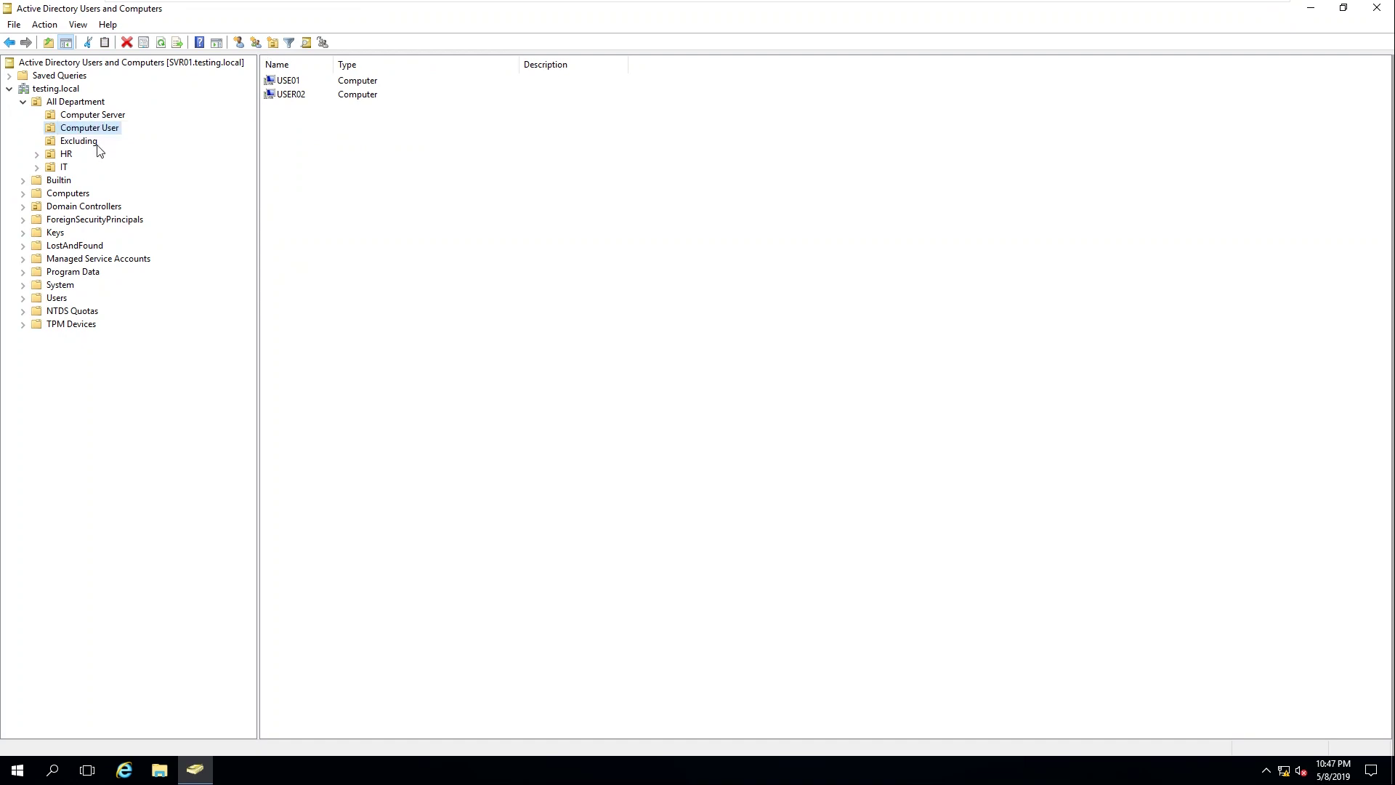
# - Review the Excluding, HR and IT organizational units, examining the users and security group in HR
pyautogui.click(94, 142)
pyautogui.click(63, 155)
pyautogui.click(65, 168)
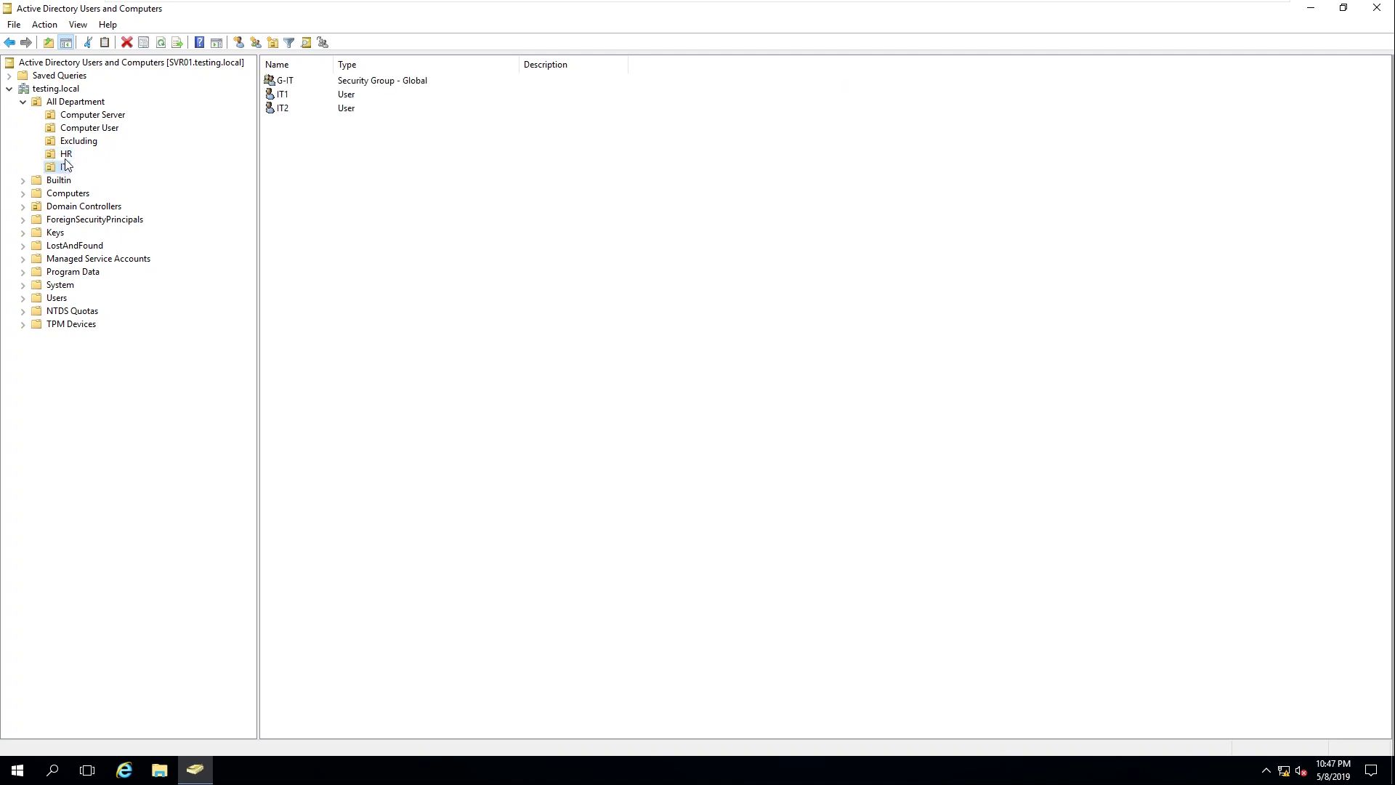
pyautogui.click(66, 155)
pyautogui.click(285, 106)
pyautogui.moveTo(318, 156); pyautogui.dragTo(284, 92)
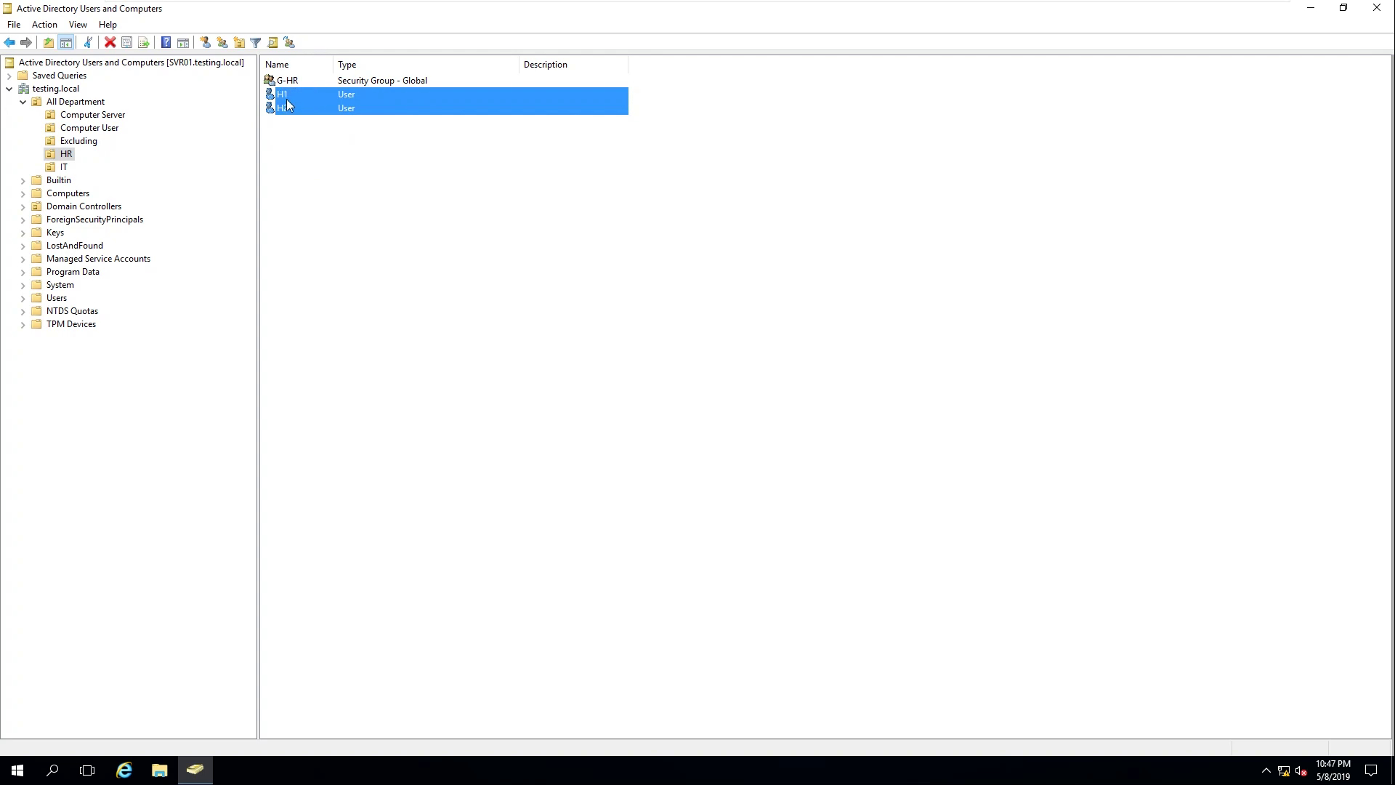
pyautogui.click(285, 94)
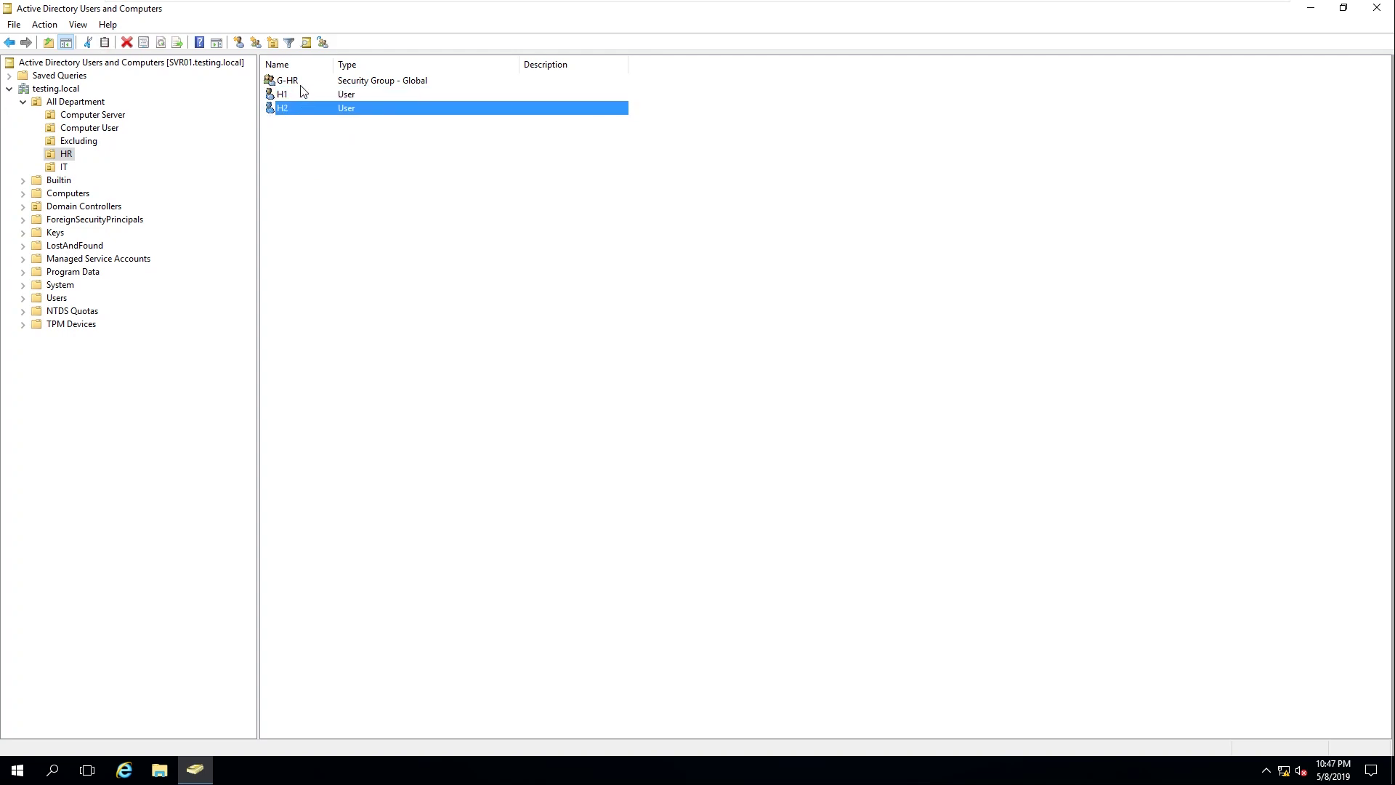
pyautogui.moveTo(327, 146); pyautogui.dragTo(285, 93)
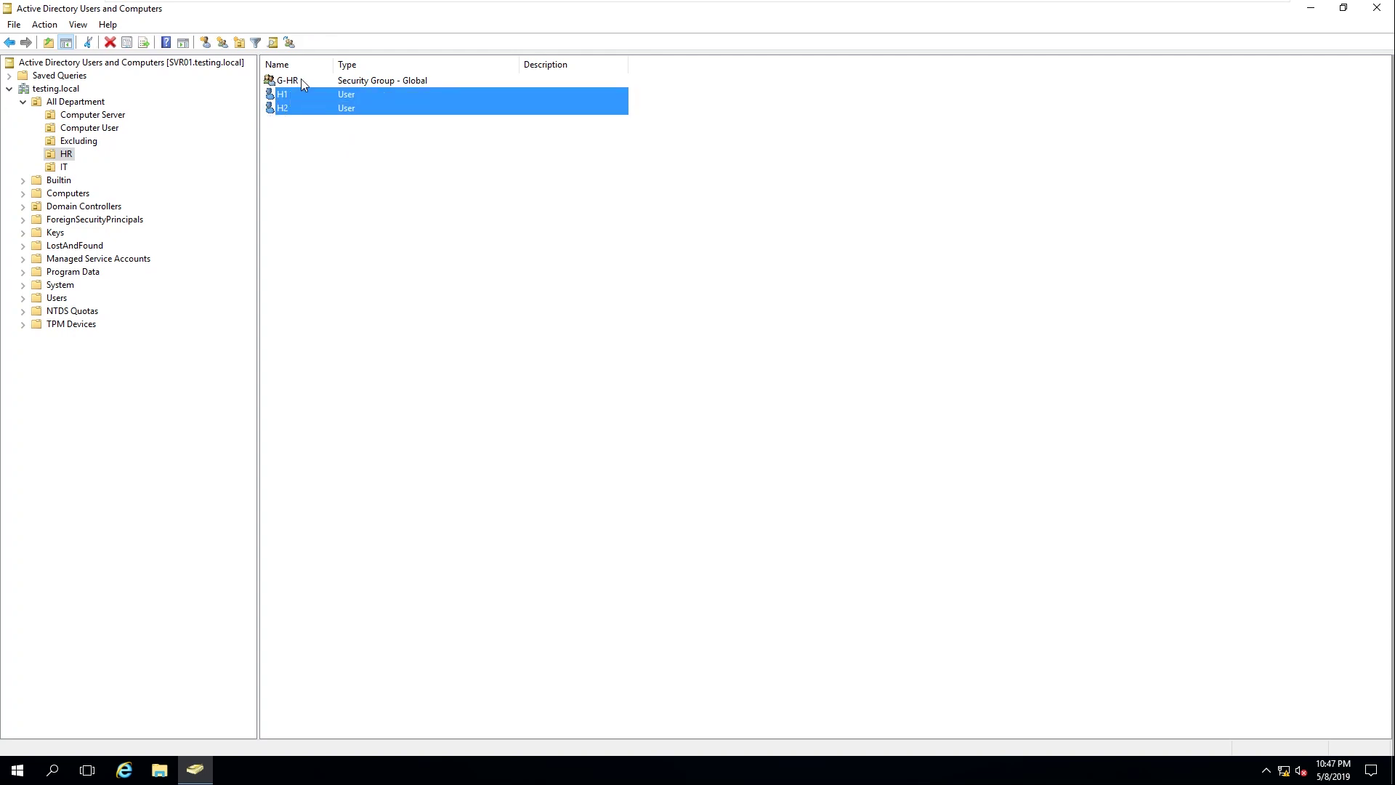
pyautogui.click(301, 79)
# - Examine the users and the security group in the IT organizational unit
pyautogui.click(62, 168)
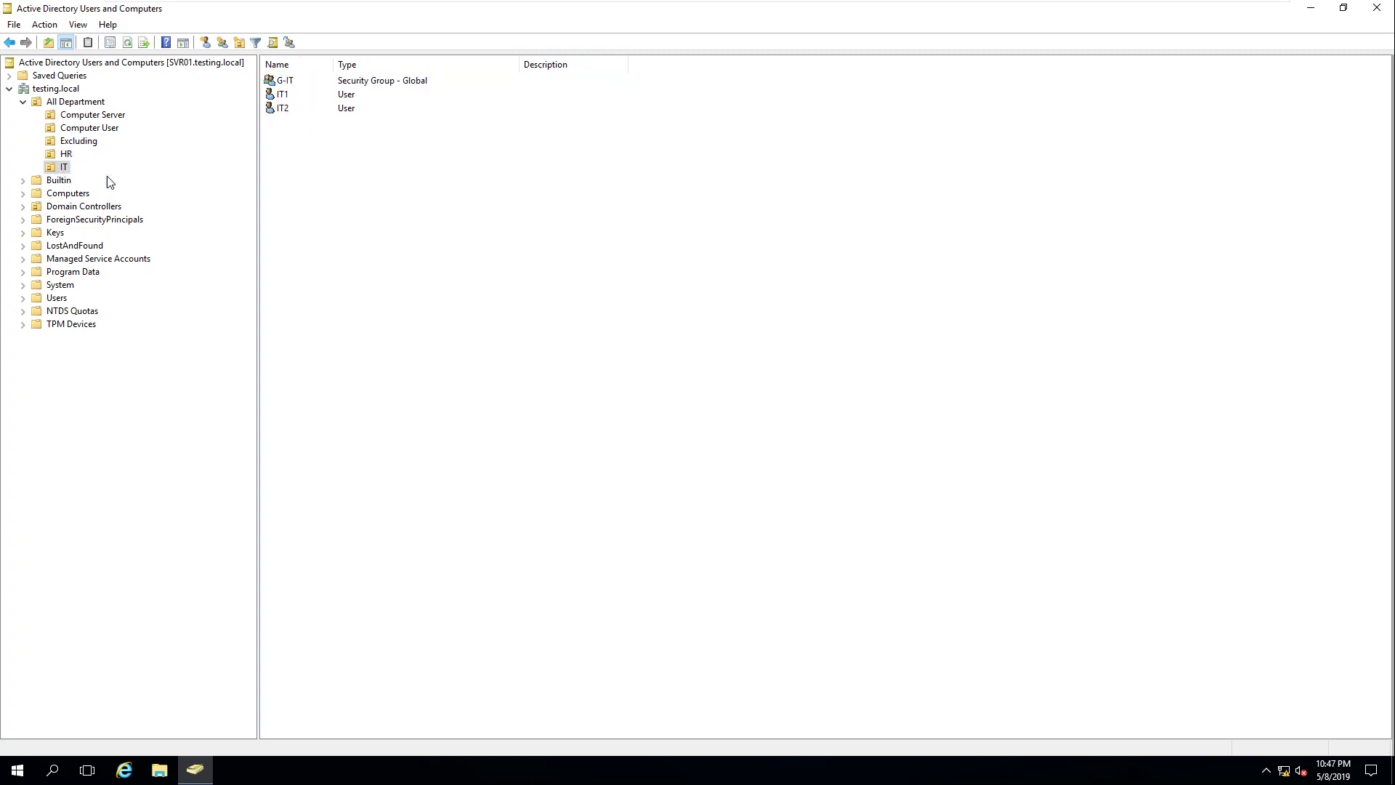
pyautogui.click(300, 96)
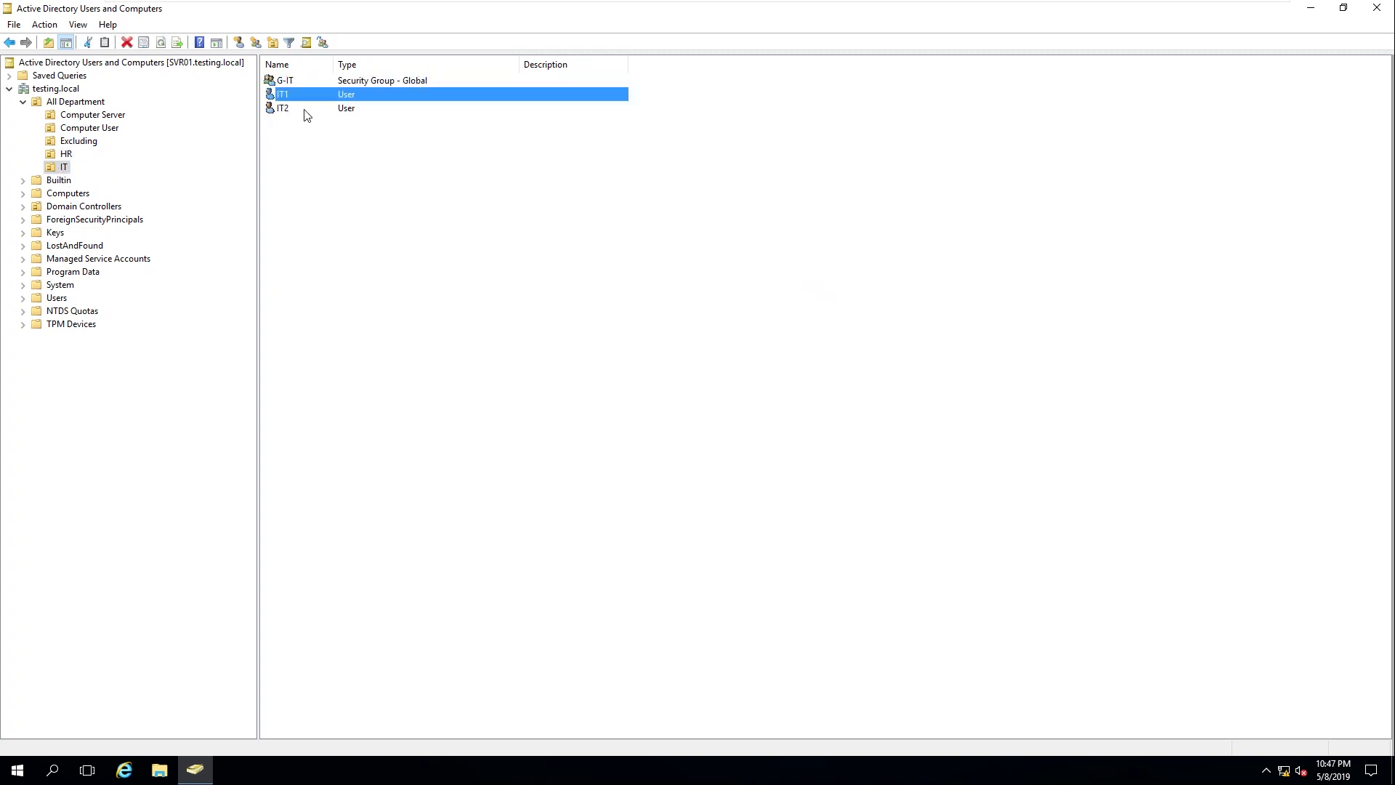
pyautogui.click(303, 110)
pyautogui.moveTo(350, 163); pyautogui.dragTo(303, 94)
pyautogui.click(307, 80)
pyautogui.click(335, 155)
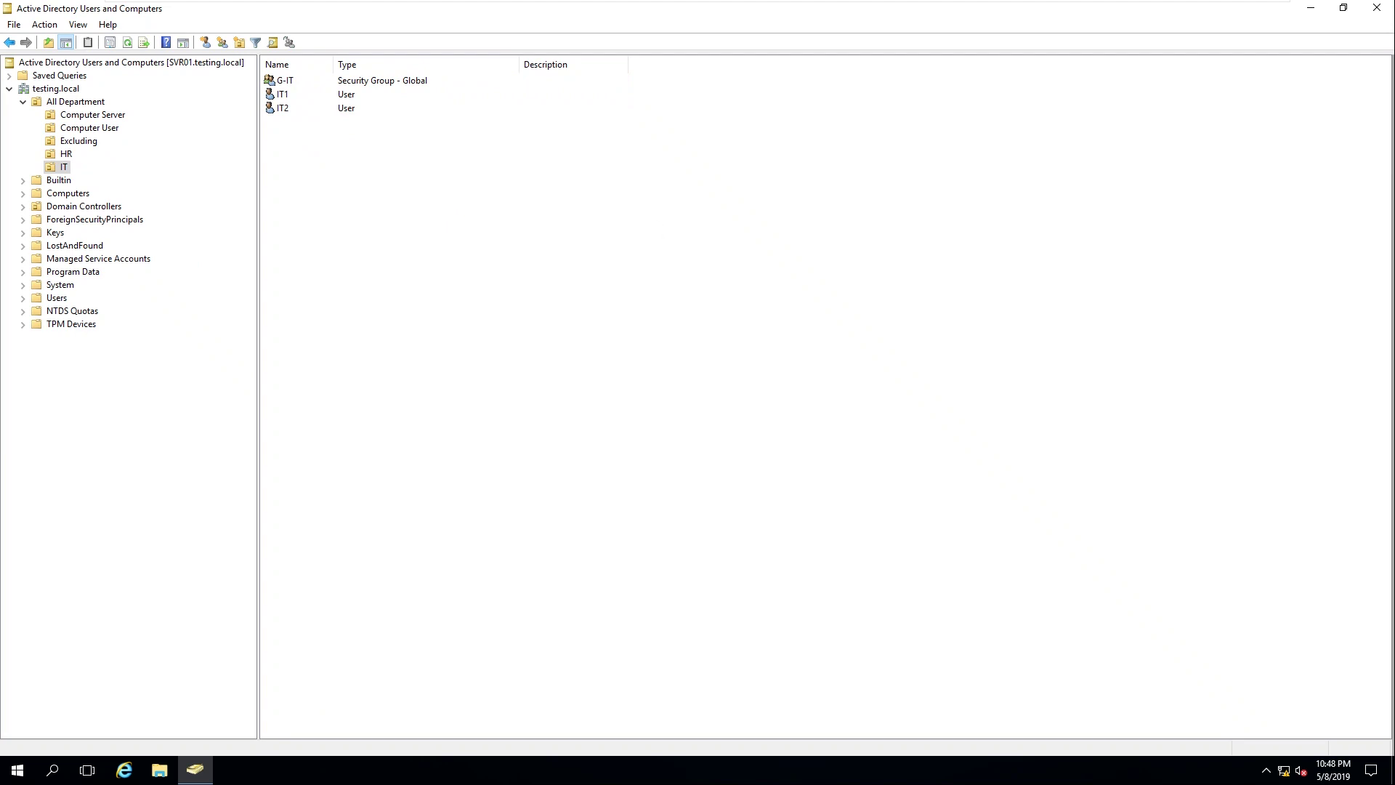
# - Minimize the directory console, open Group Policy Management, and show All Department's child units and linked policies
pyautogui.click(1310, 8)
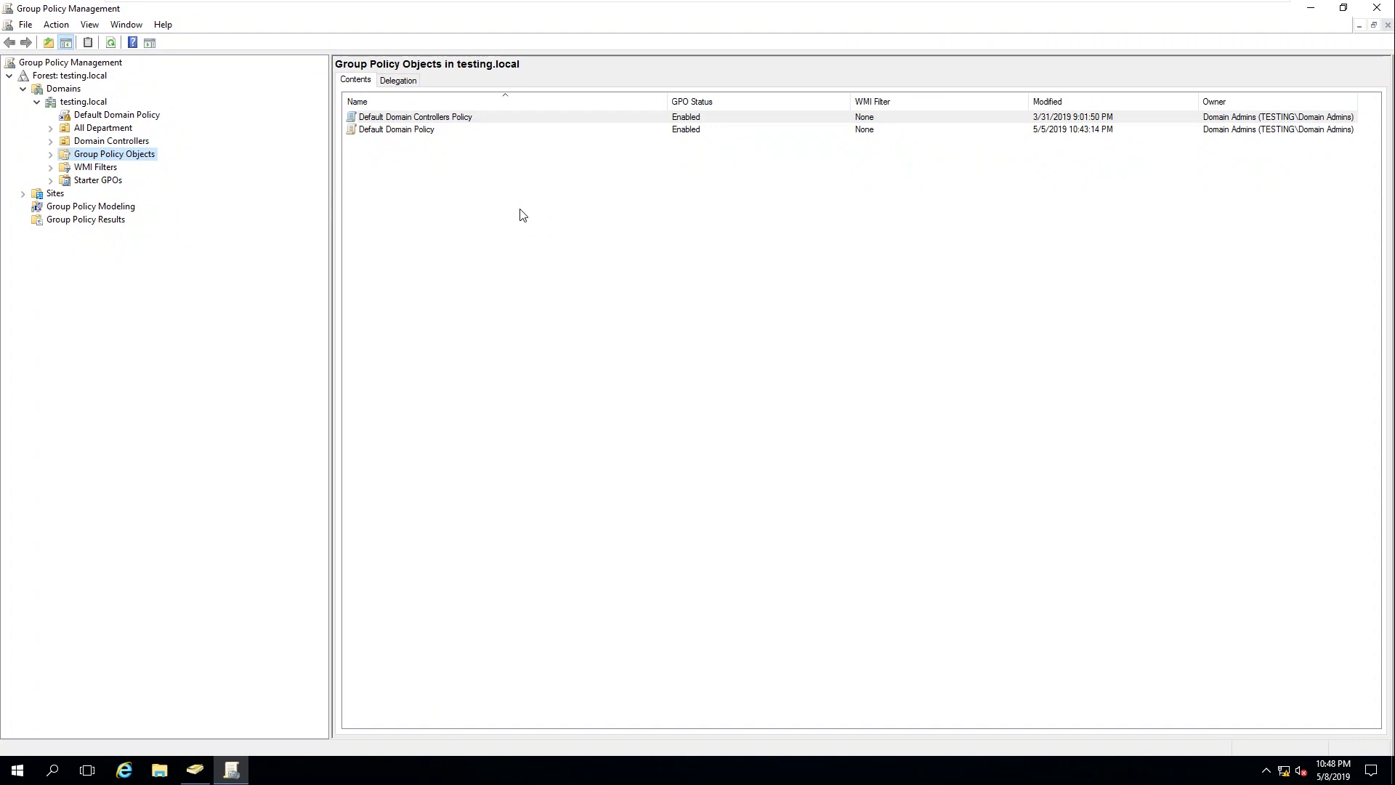
pyautogui.hotkey('ctrl', 'alt')
pyautogui.click(50, 128)
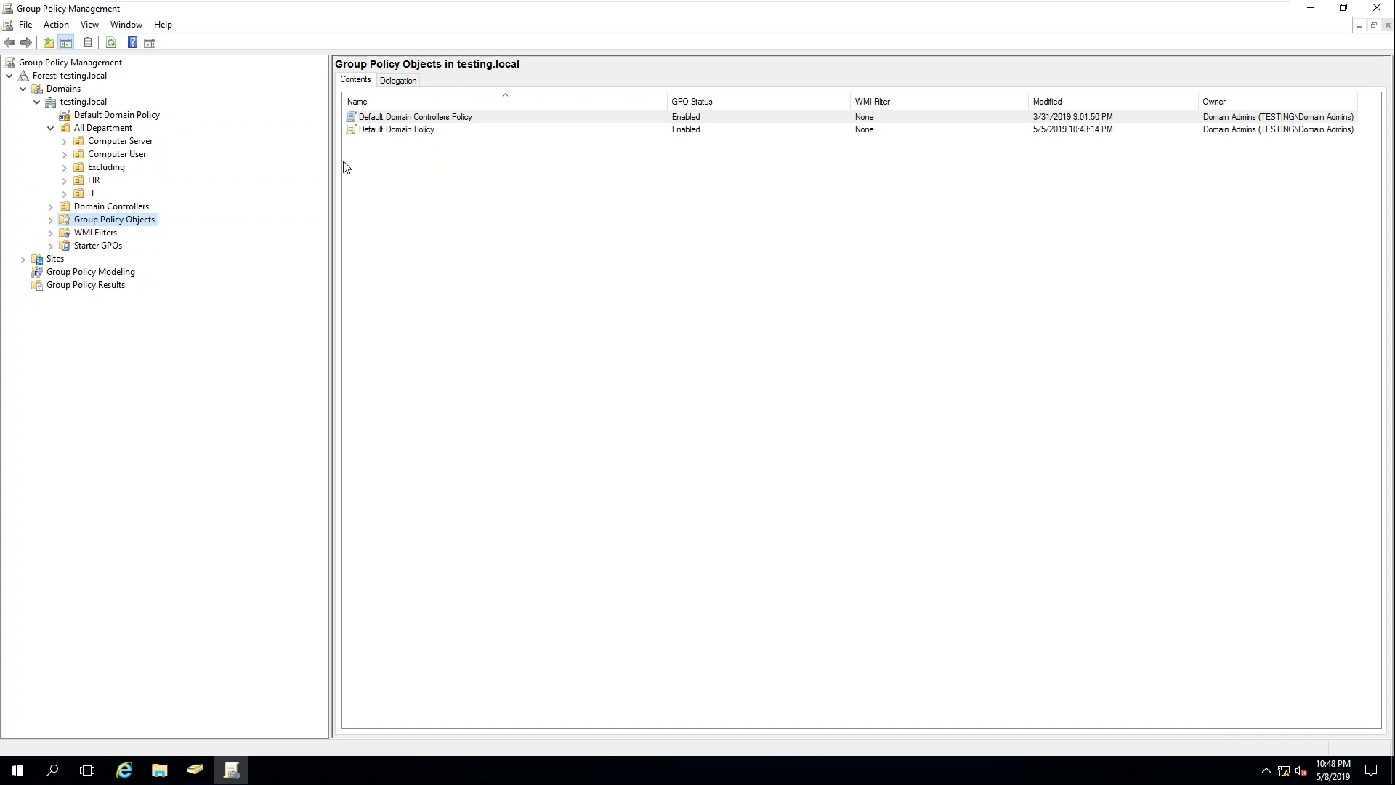
pyautogui.click(94, 132)
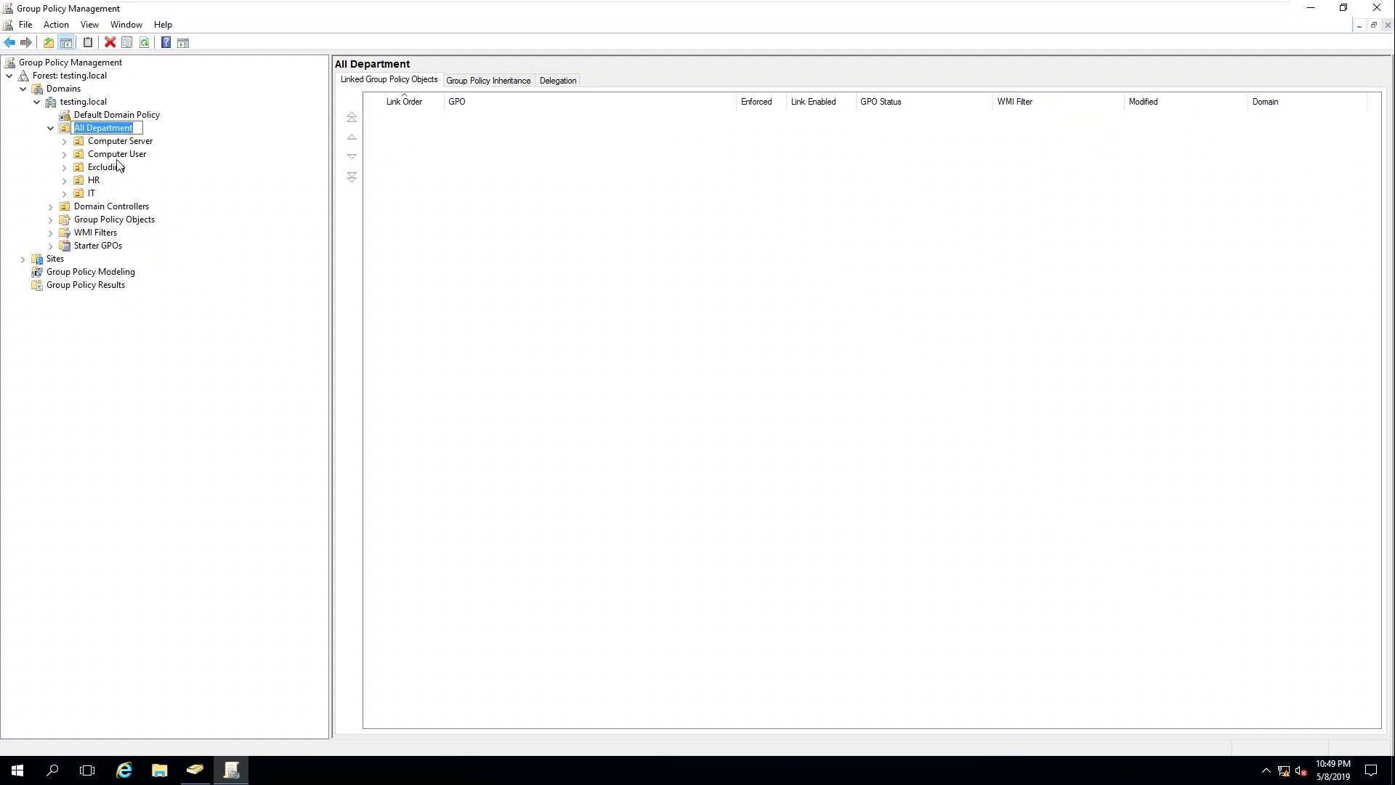
pyautogui.click(166, 126)
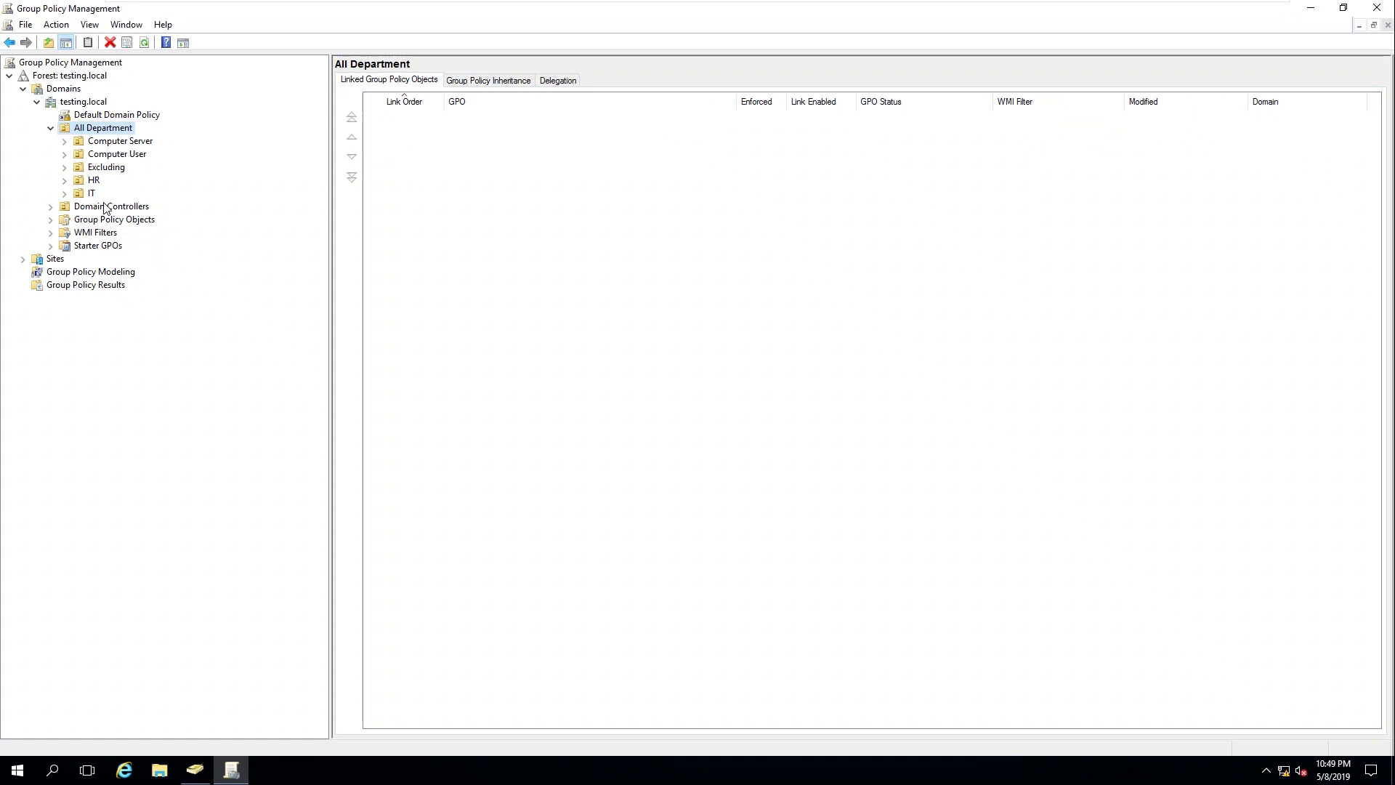
pyautogui.click(91, 107)
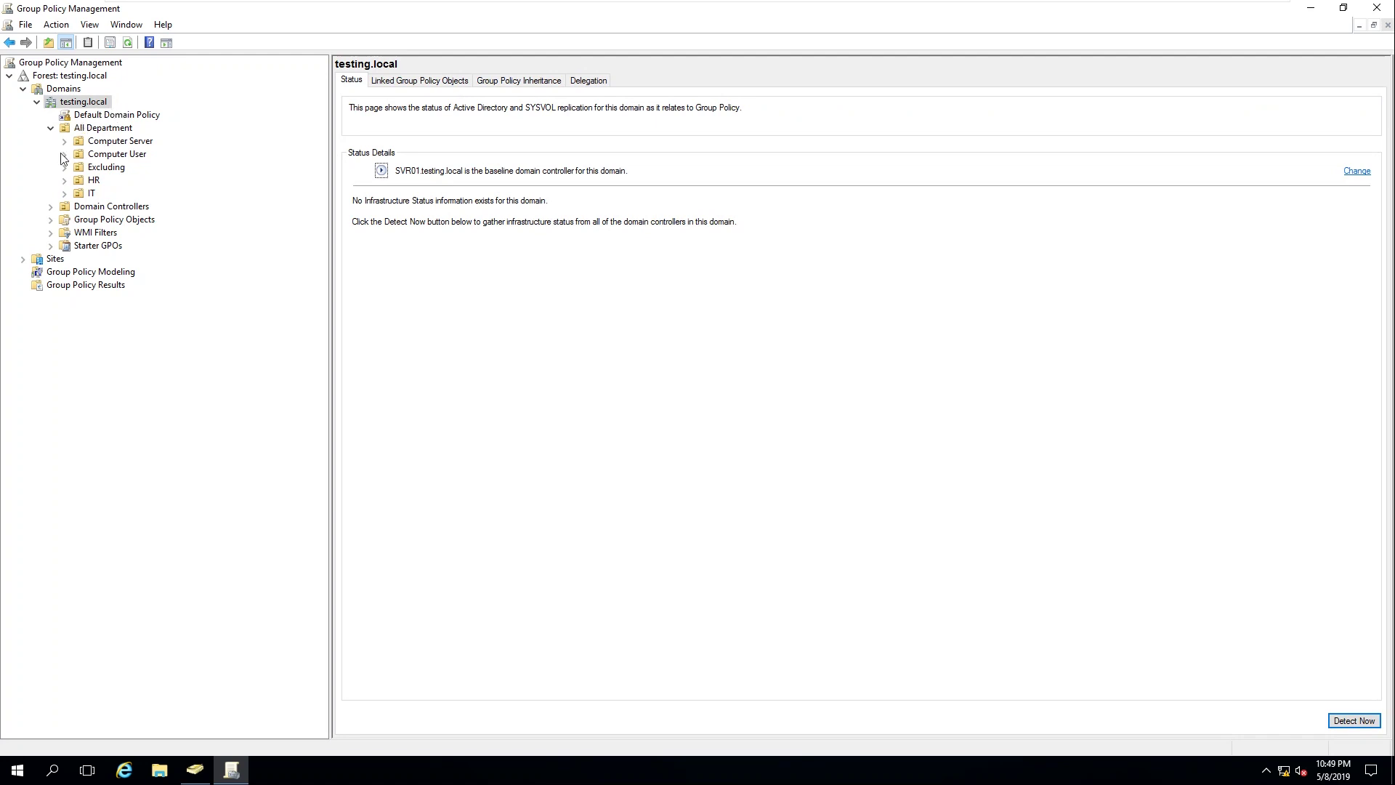
pyautogui.rightClick(100, 106)
pyautogui.click(172, 115)
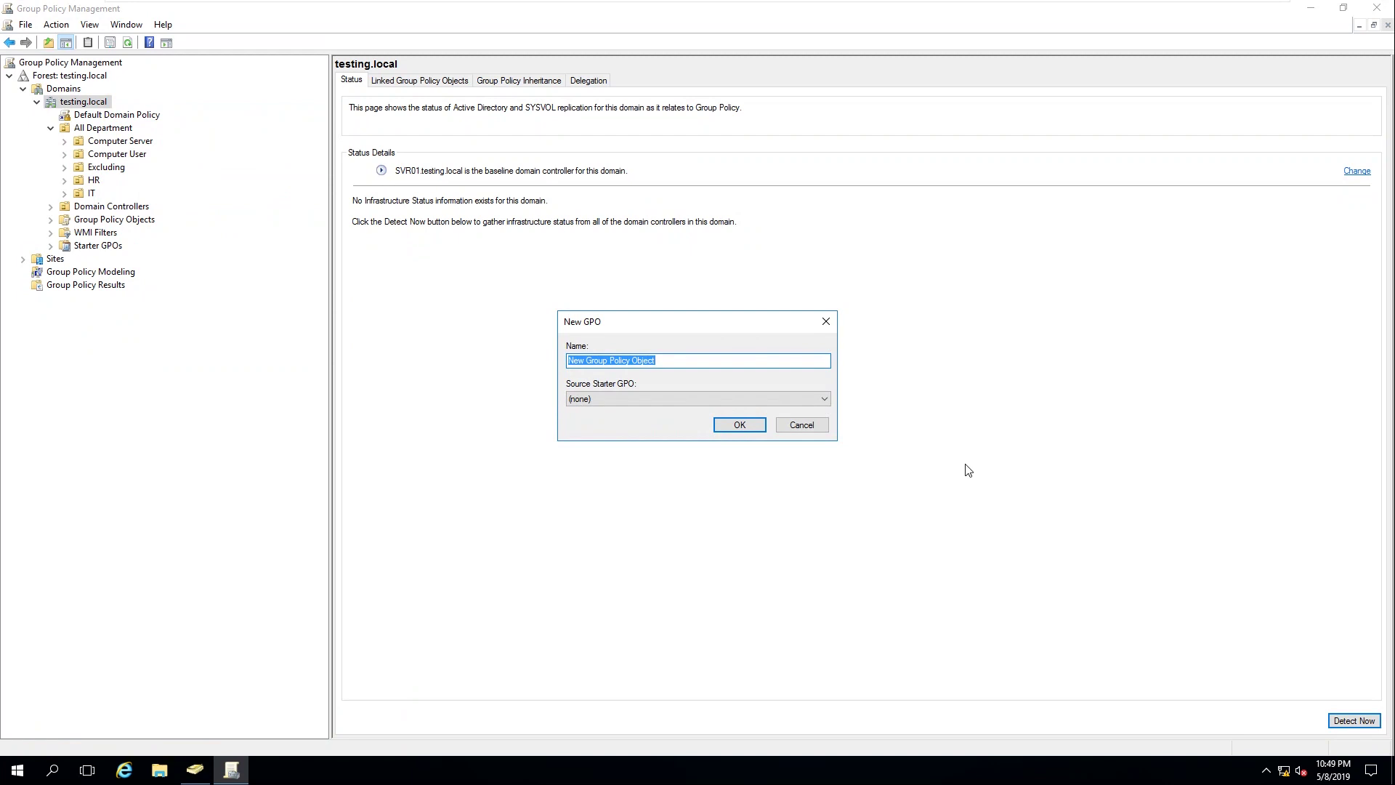
pyautogui.click(817, 426)
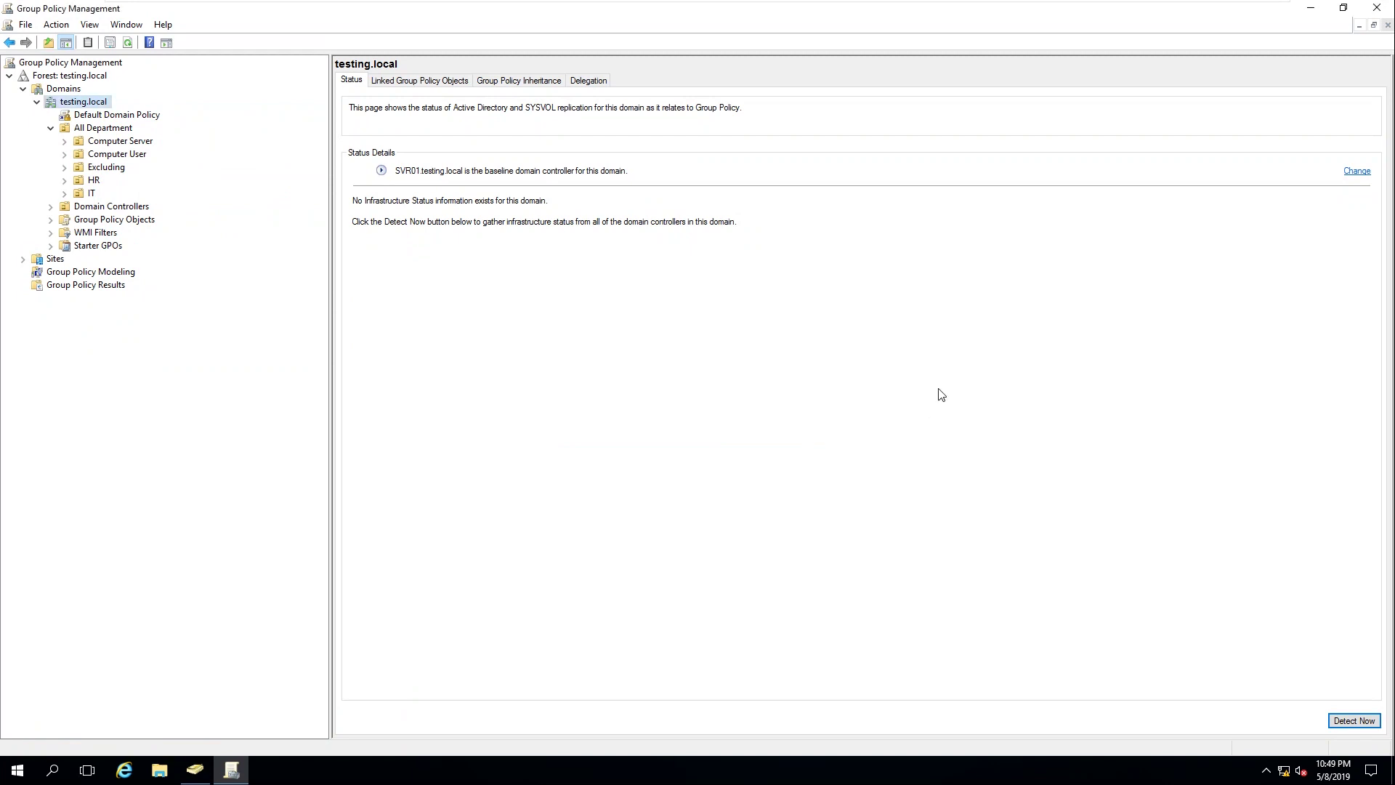
pyautogui.click(116, 130)
pyautogui.click(102, 103)
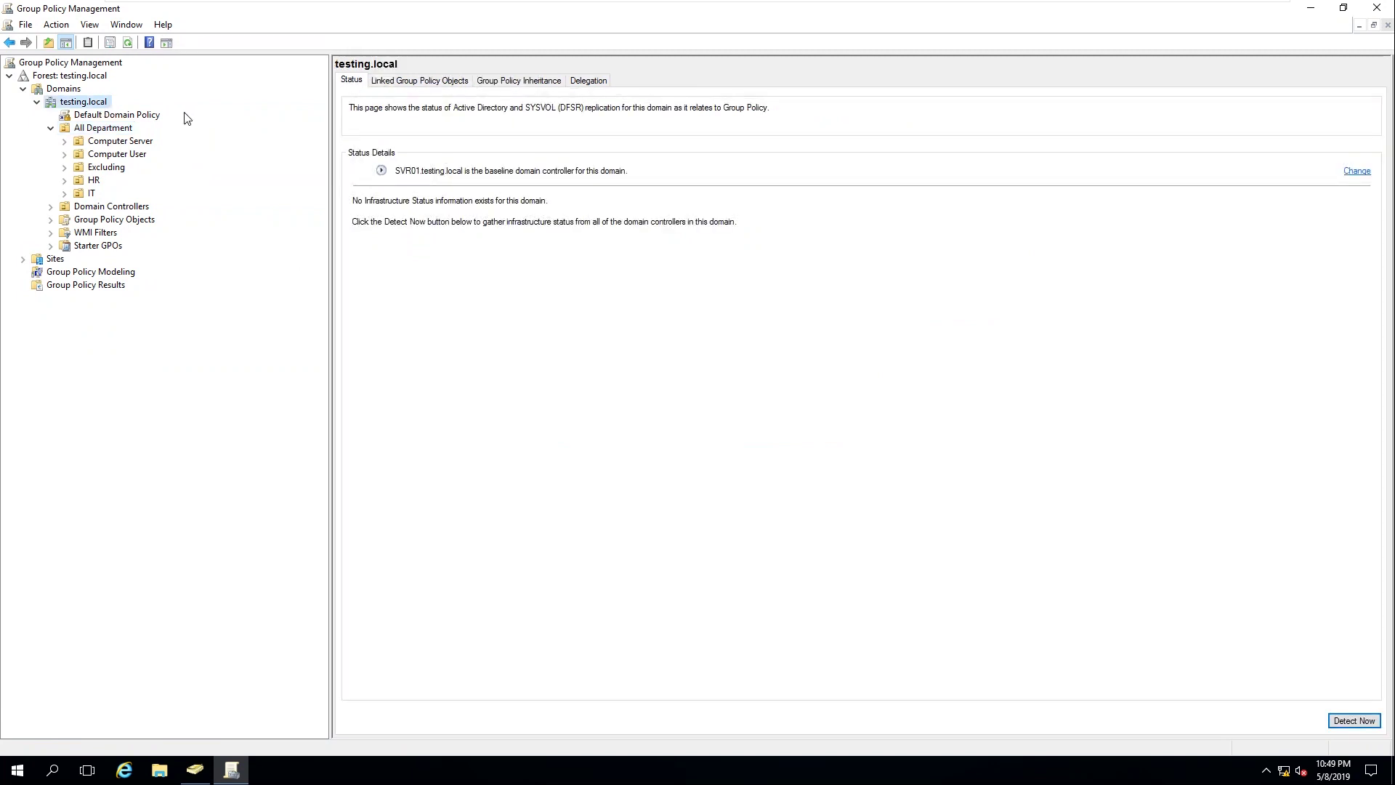
# - Create a GPO named MapNetworkDrive linked to the All Department organizational unit and display its scope
pyautogui.click(120, 130)
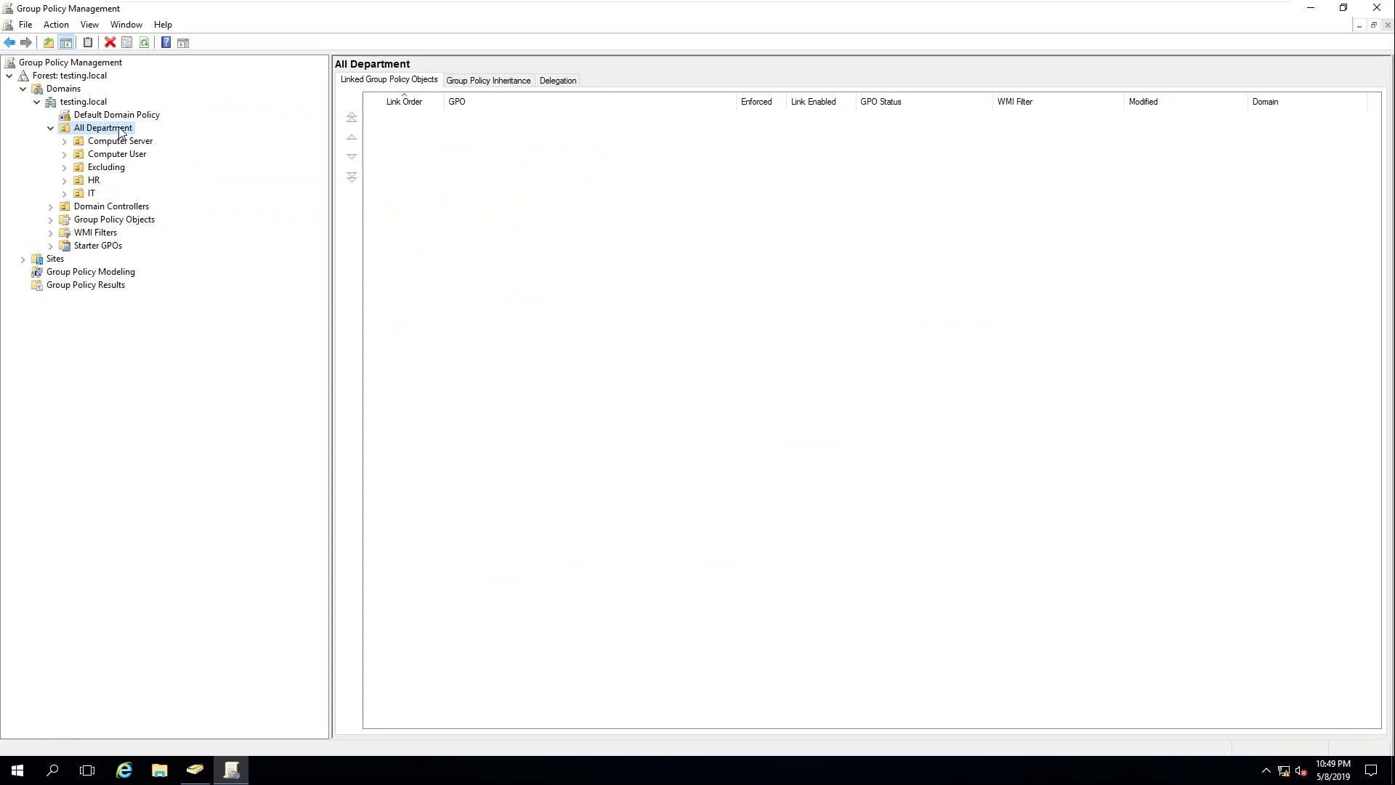
pyautogui.rightClick(121, 132)
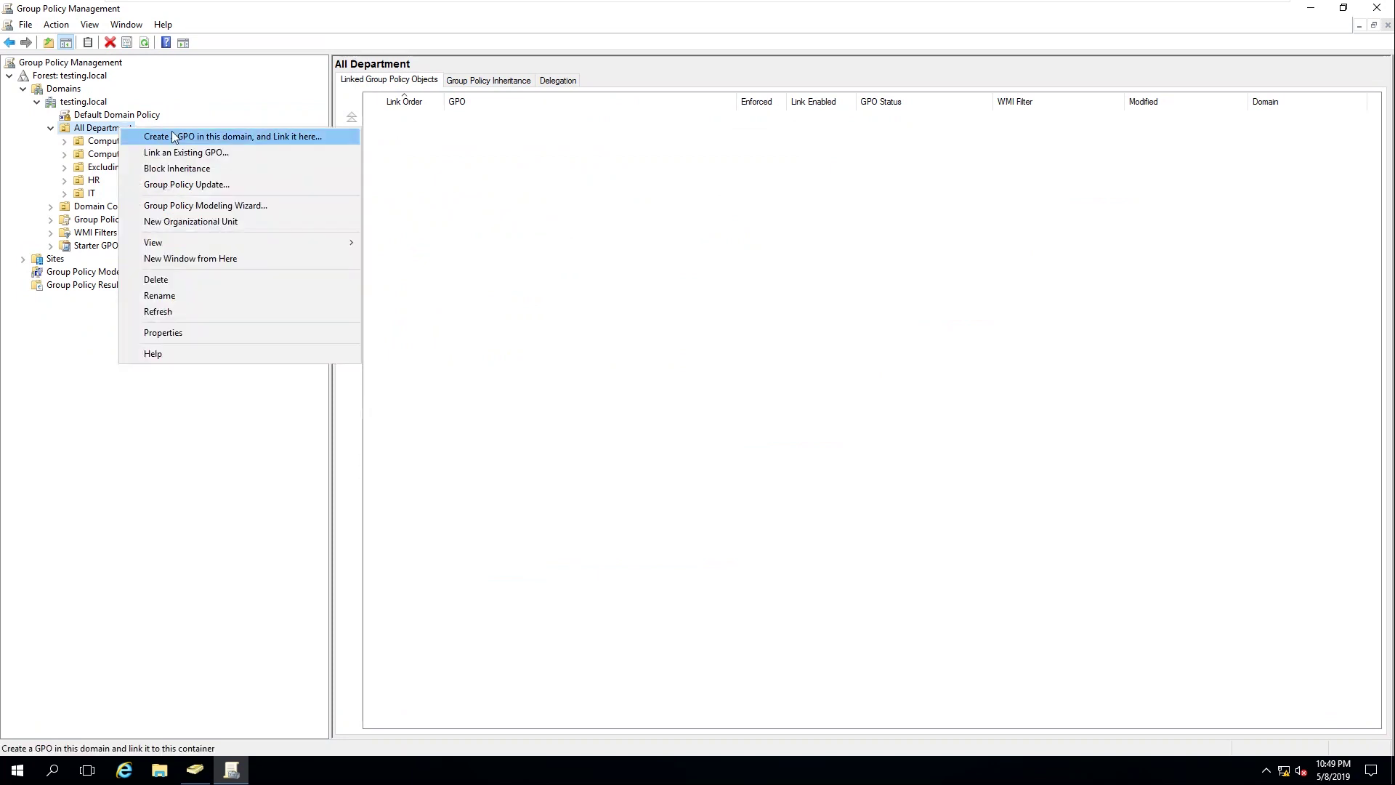
pyautogui.click(267, 138)
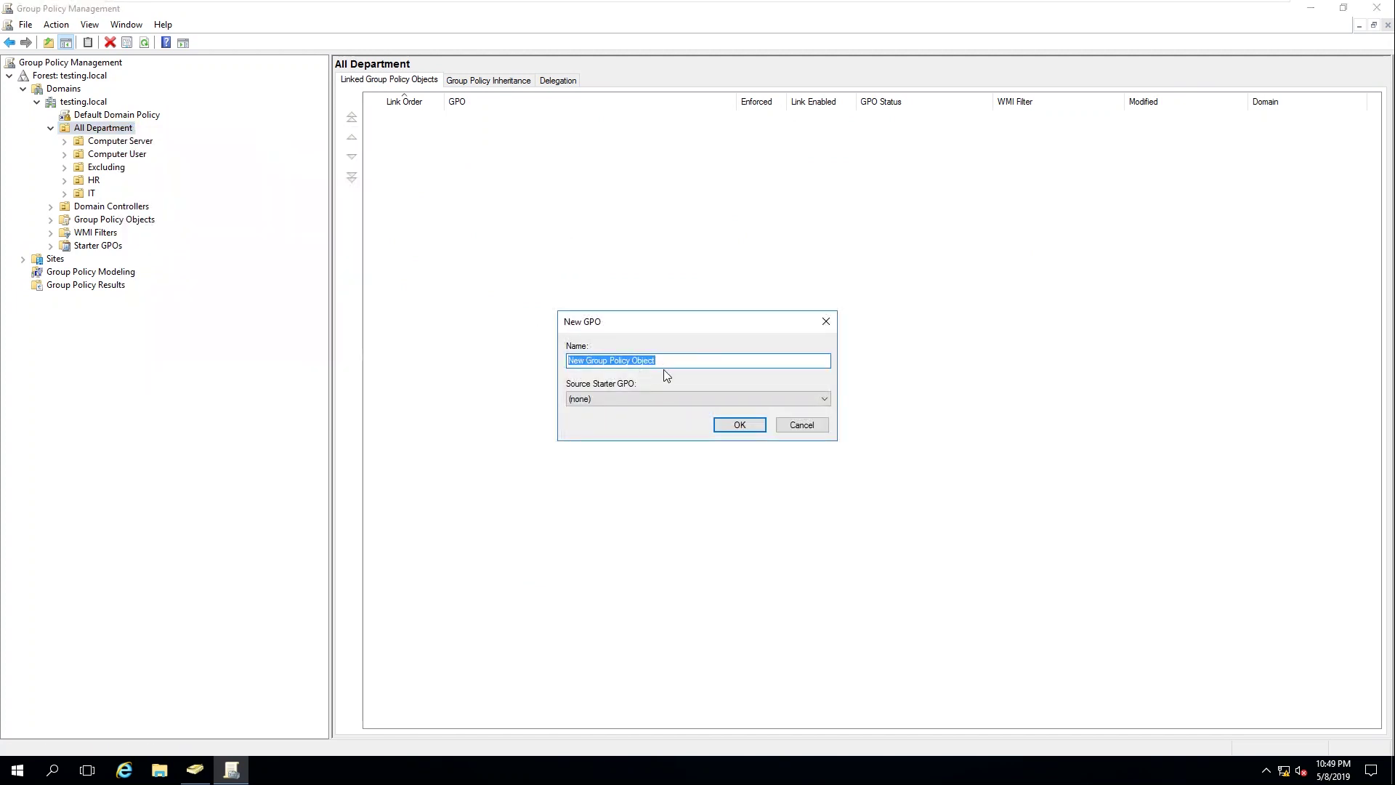
pyautogui.write('IN')
pyautogui.write('N')
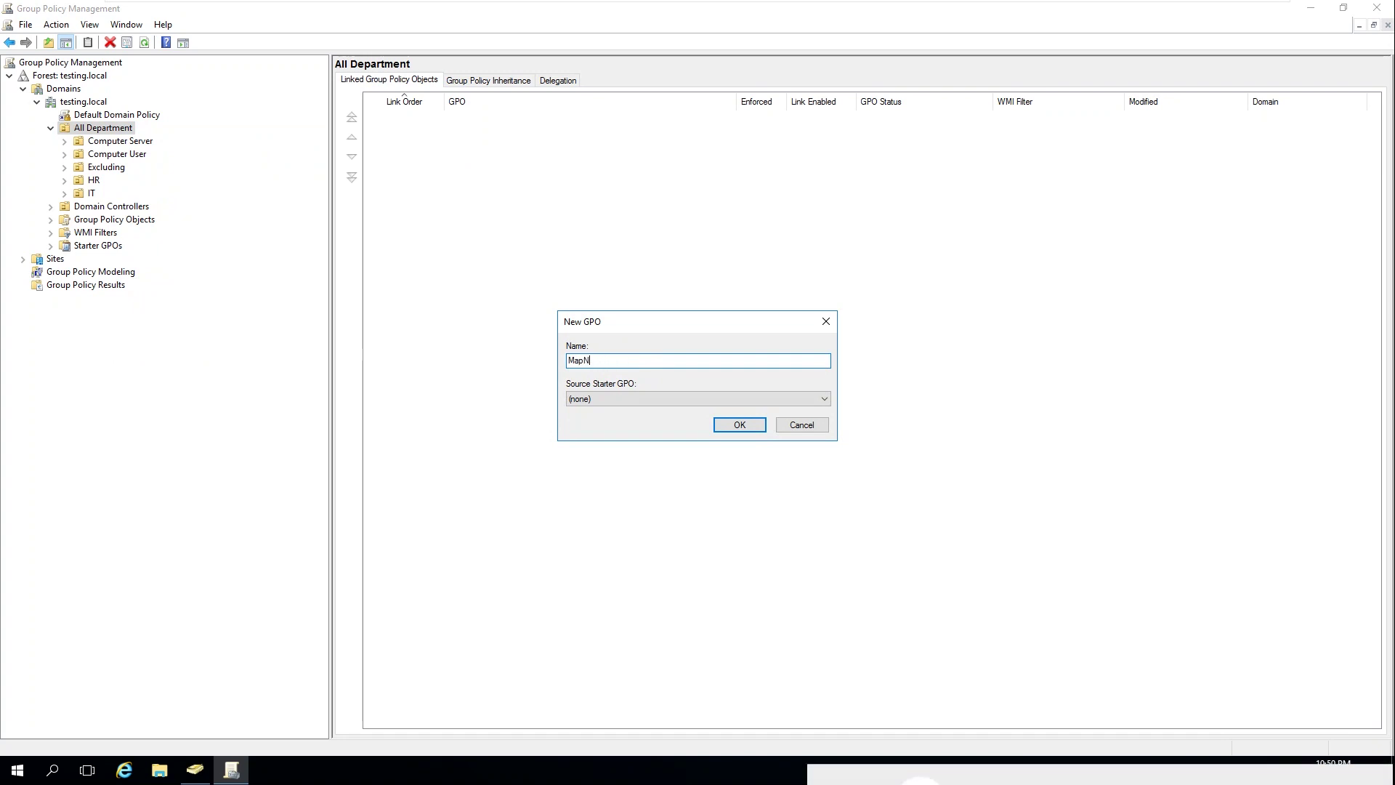
pyautogui.write('etworkDrive')
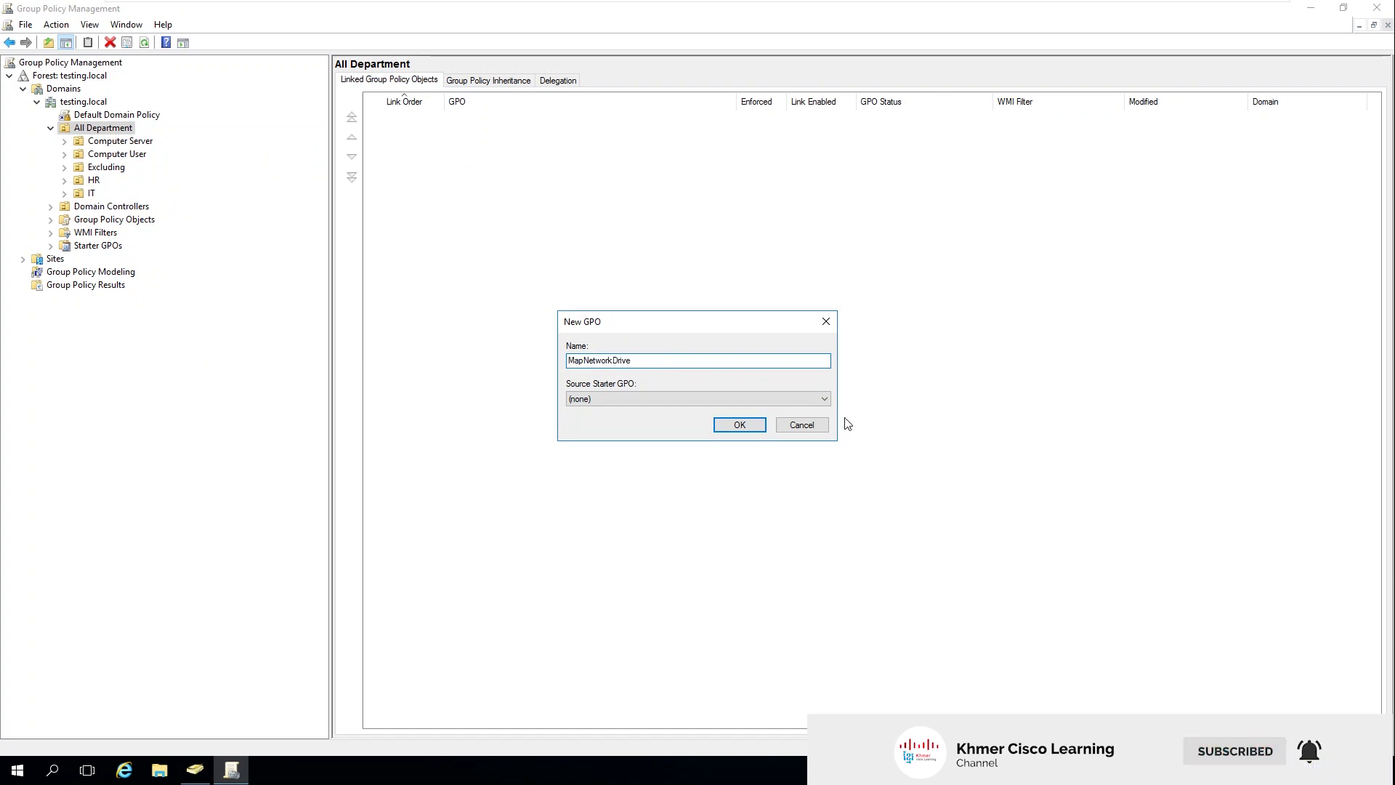
pyautogui.click(739, 425)
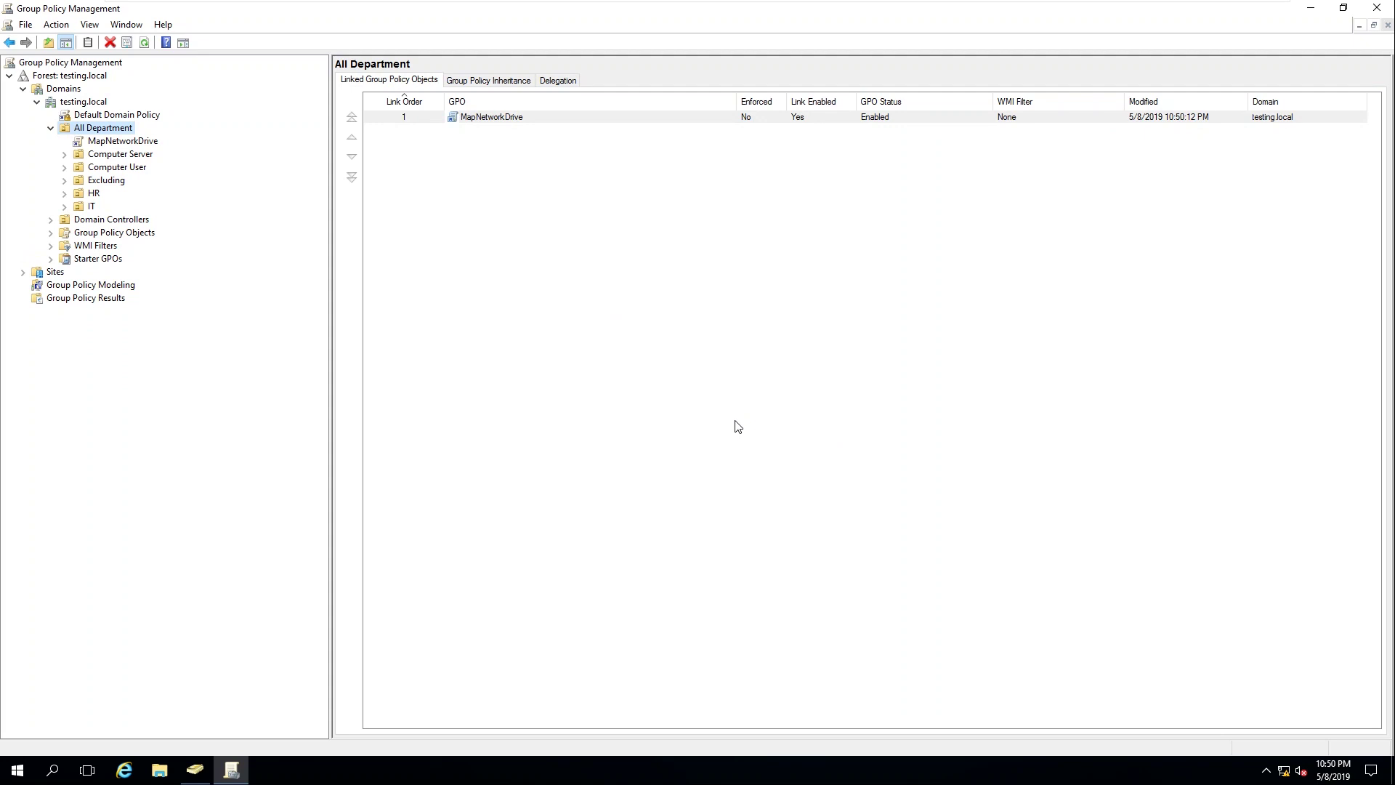
pyautogui.click(140, 143)
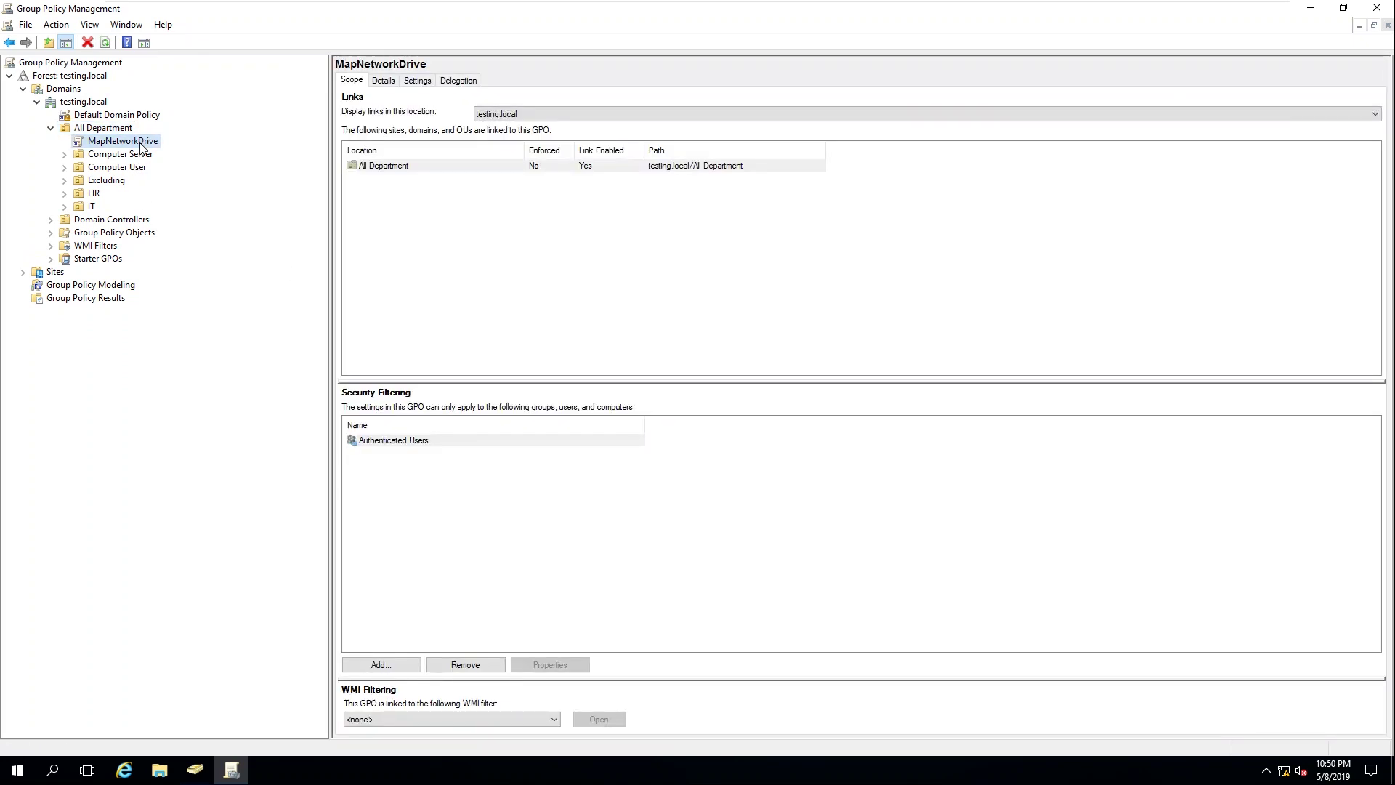
# - Disconnect the mapped DataShare (\\SVR01) (I:) network drive on the server
pyautogui.click(160, 769)
pyautogui.click(361, 472)
pyautogui.click(379, 490)
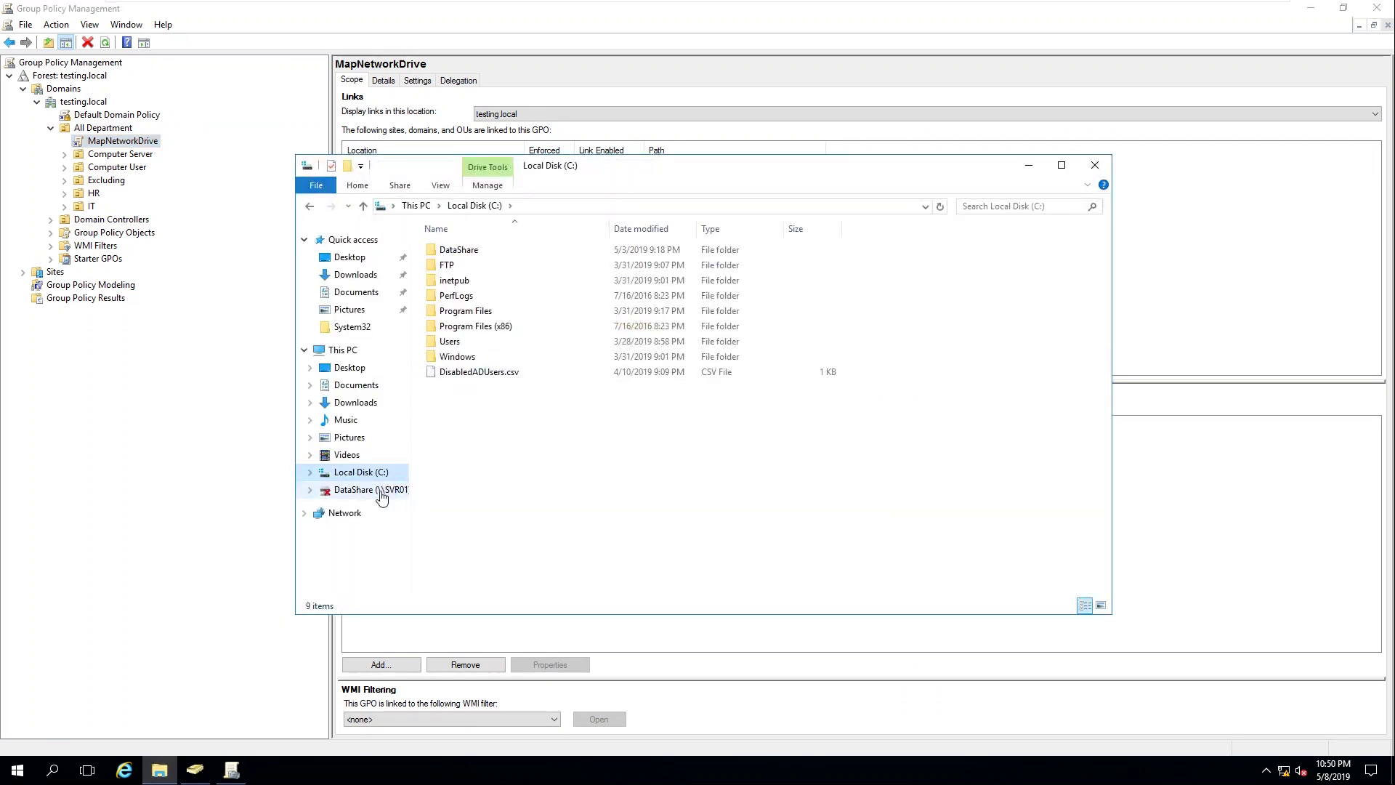
pyautogui.rightClick(381, 491)
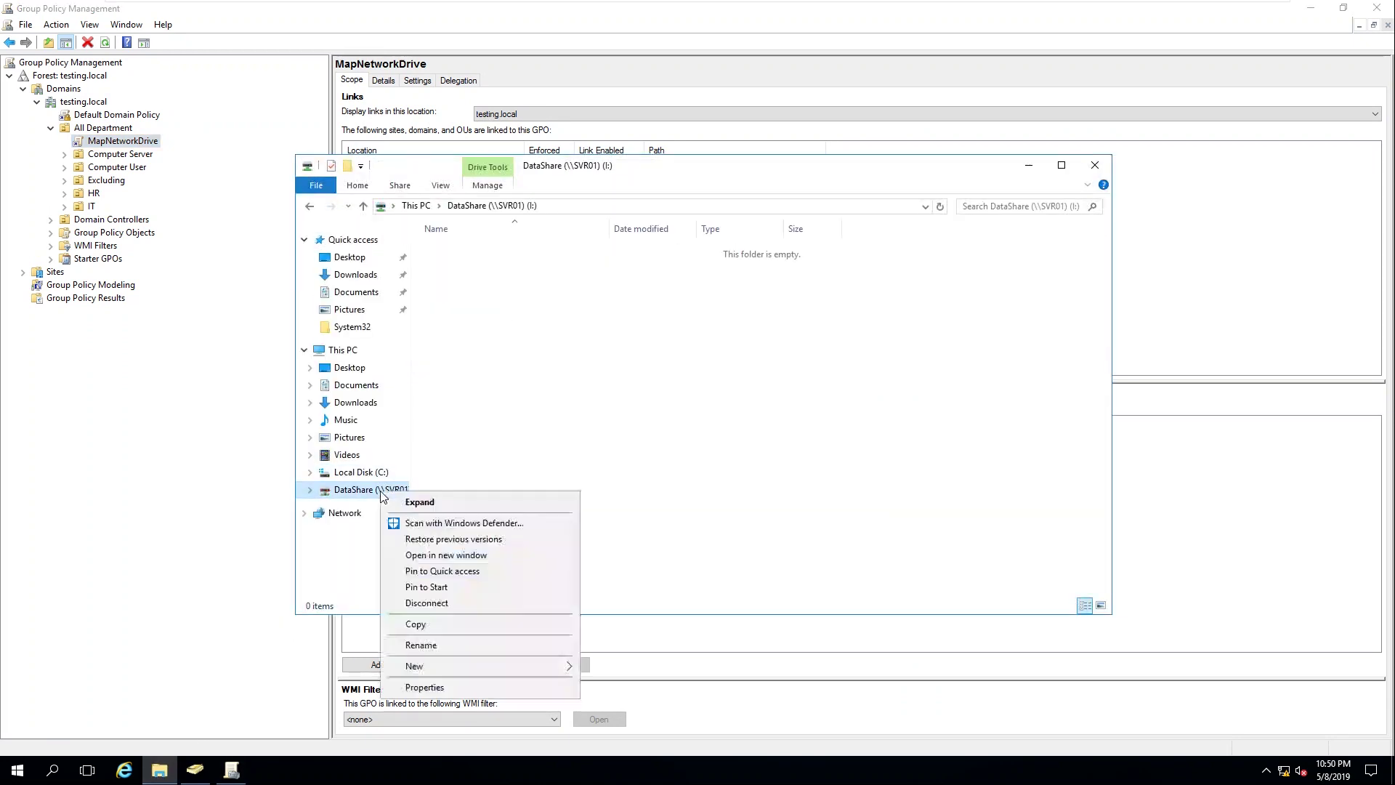
pyautogui.click(440, 604)
pyautogui.click(756, 444)
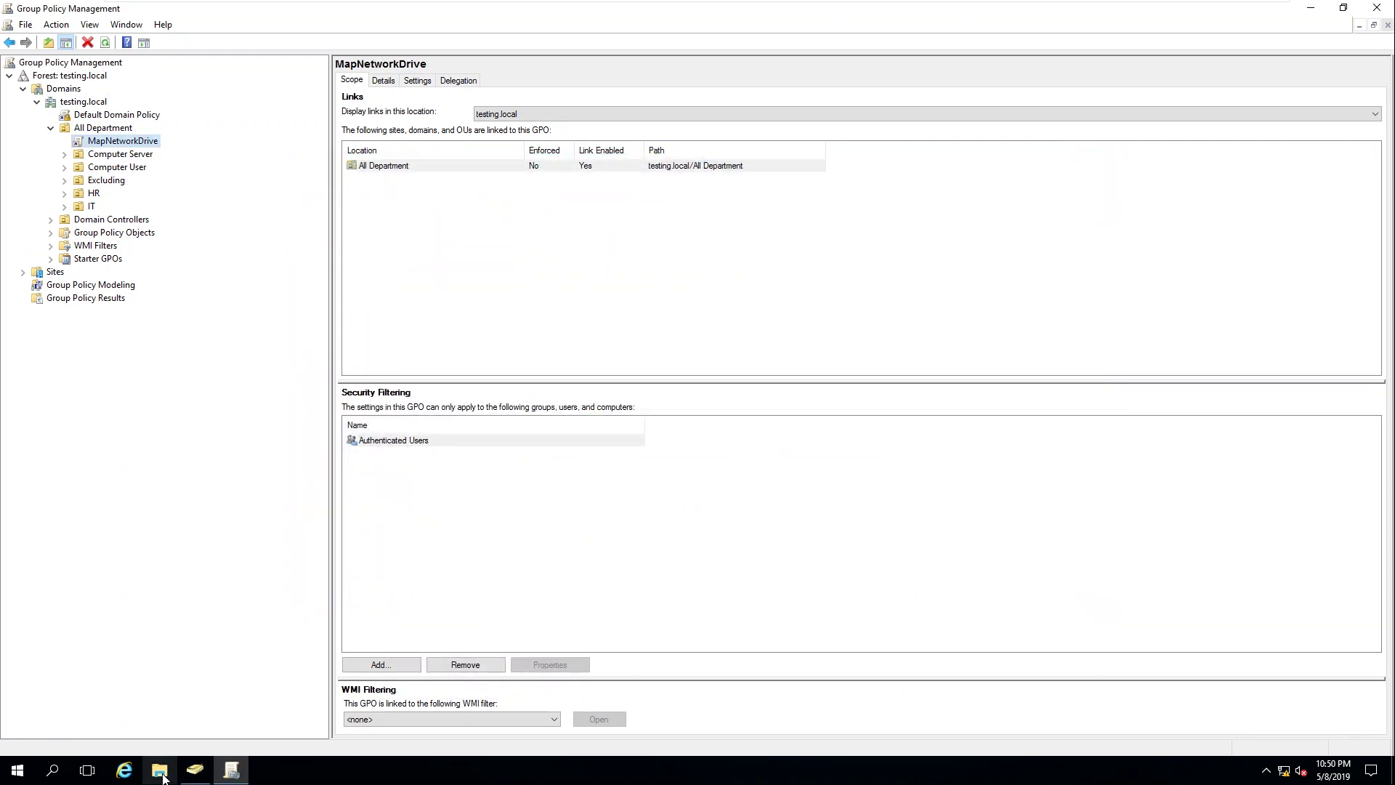
# - Switch to the WIN10-User02 and WIN10-User01 virtual machines, check File Explorer for mapped drives, and return to SVR01-AD
pyautogui.click(905, 14)
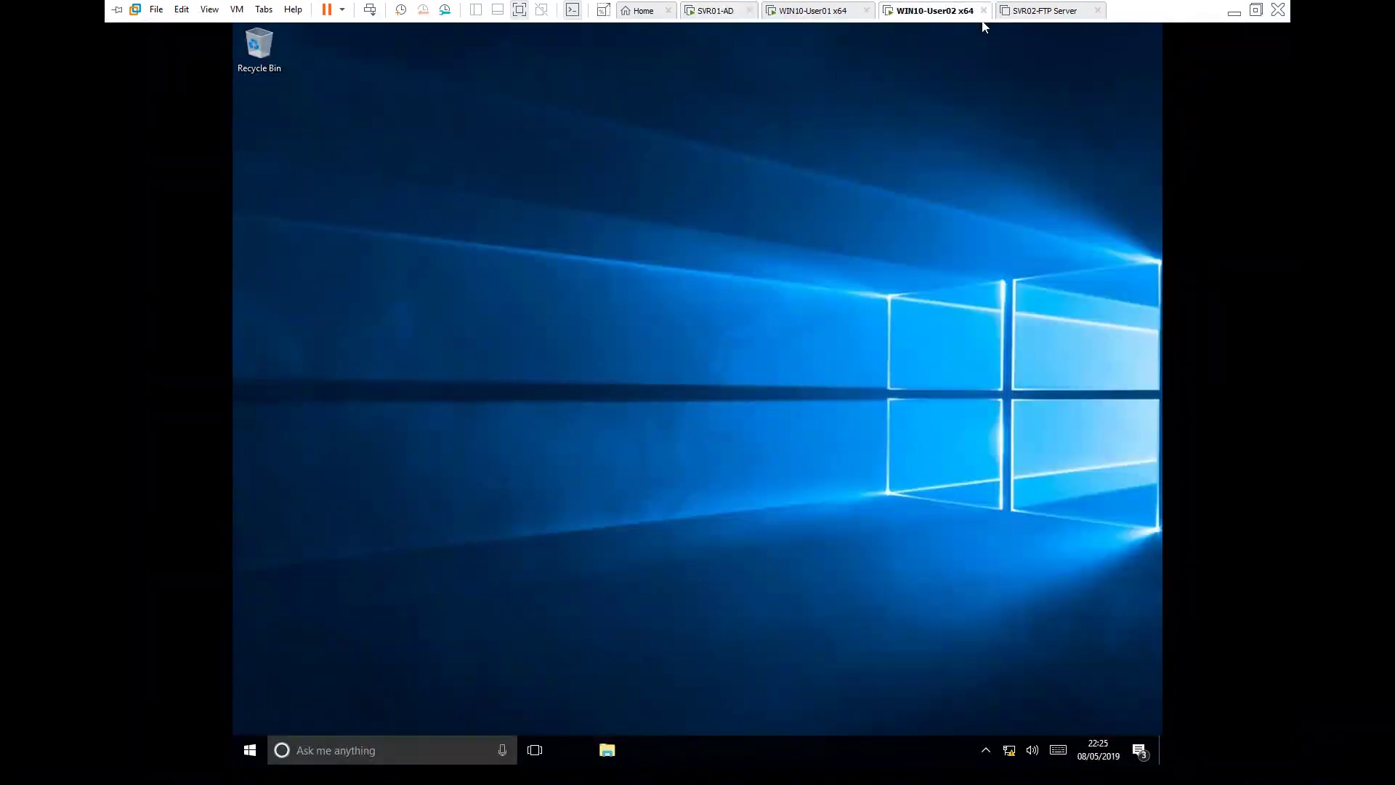
pyautogui.click(615, 748)
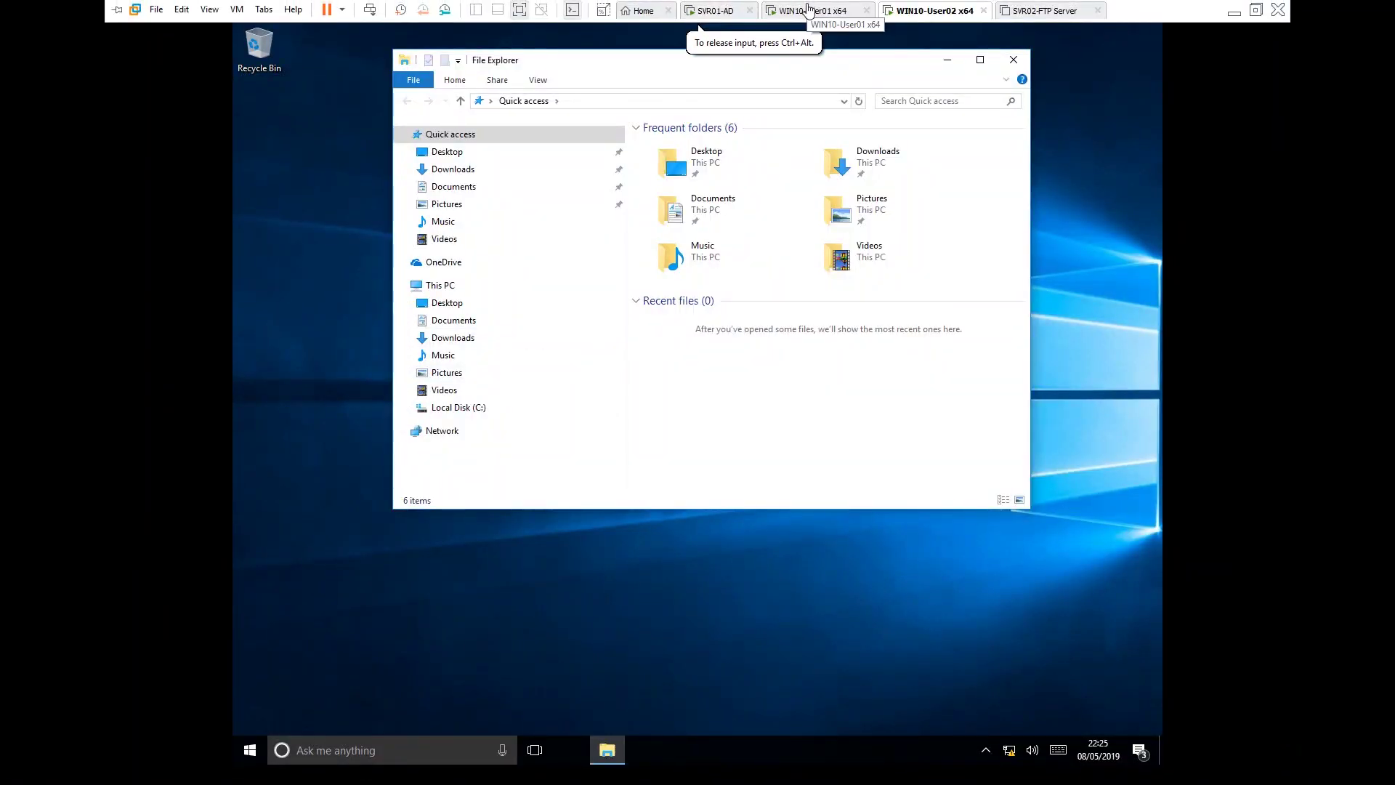
pyautogui.click(809, 10)
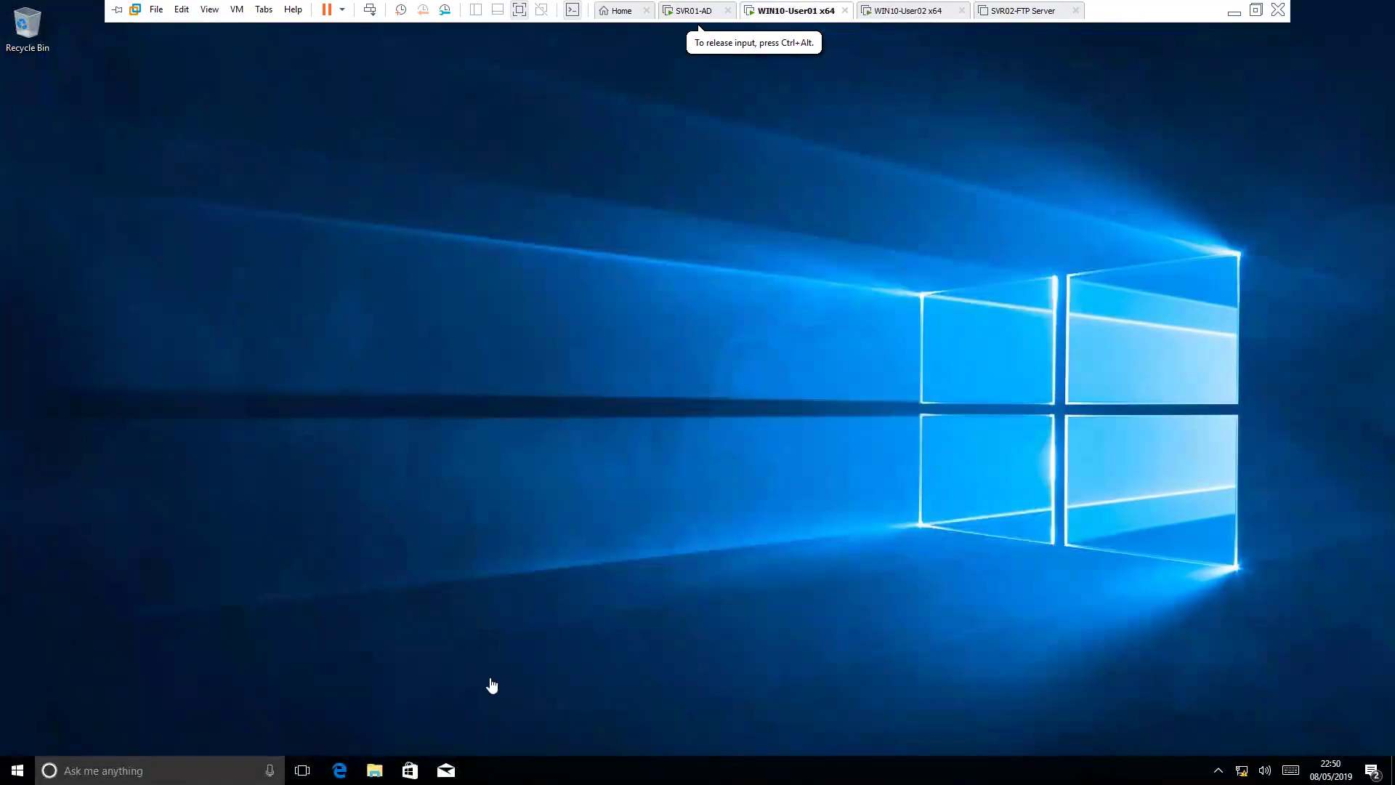
pyautogui.click(376, 772)
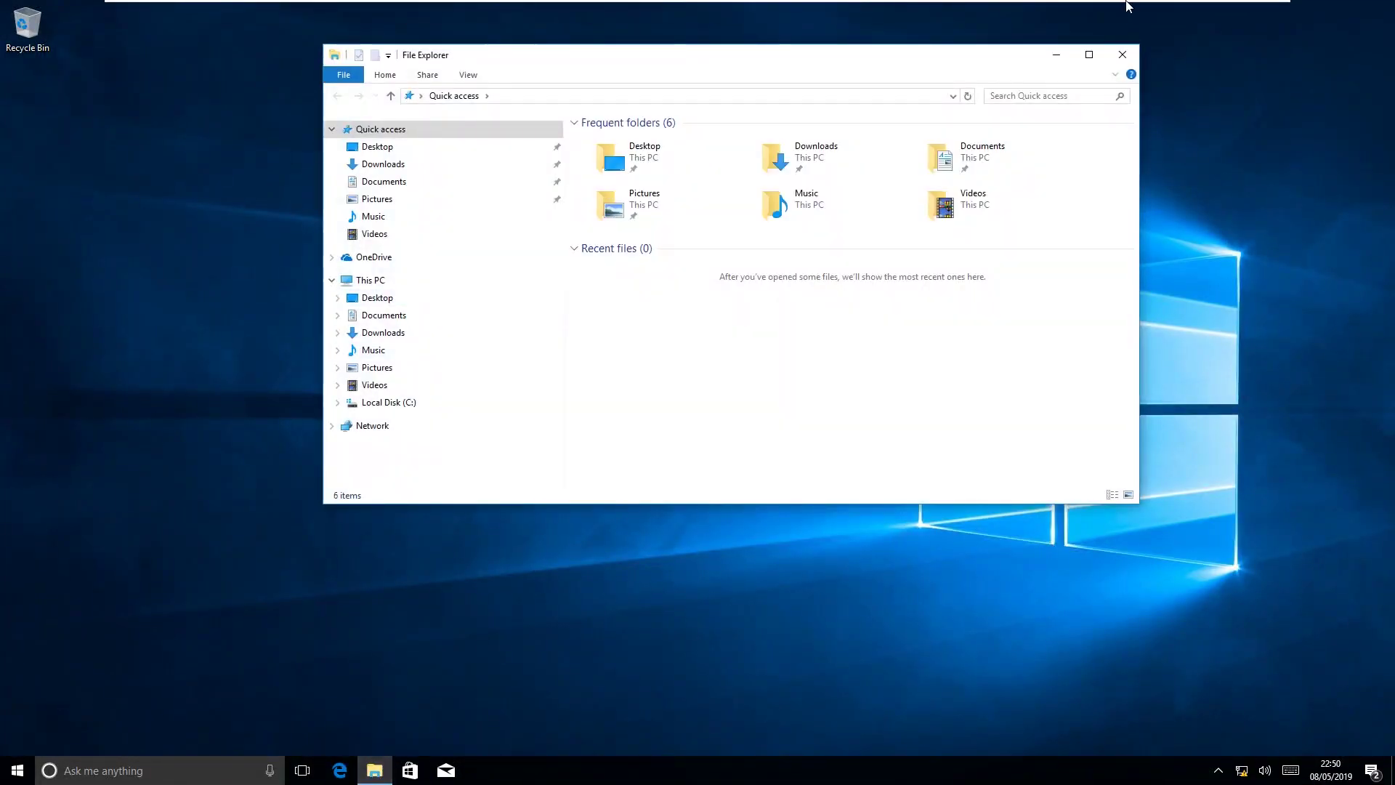
pyautogui.moveTo(937, 6)
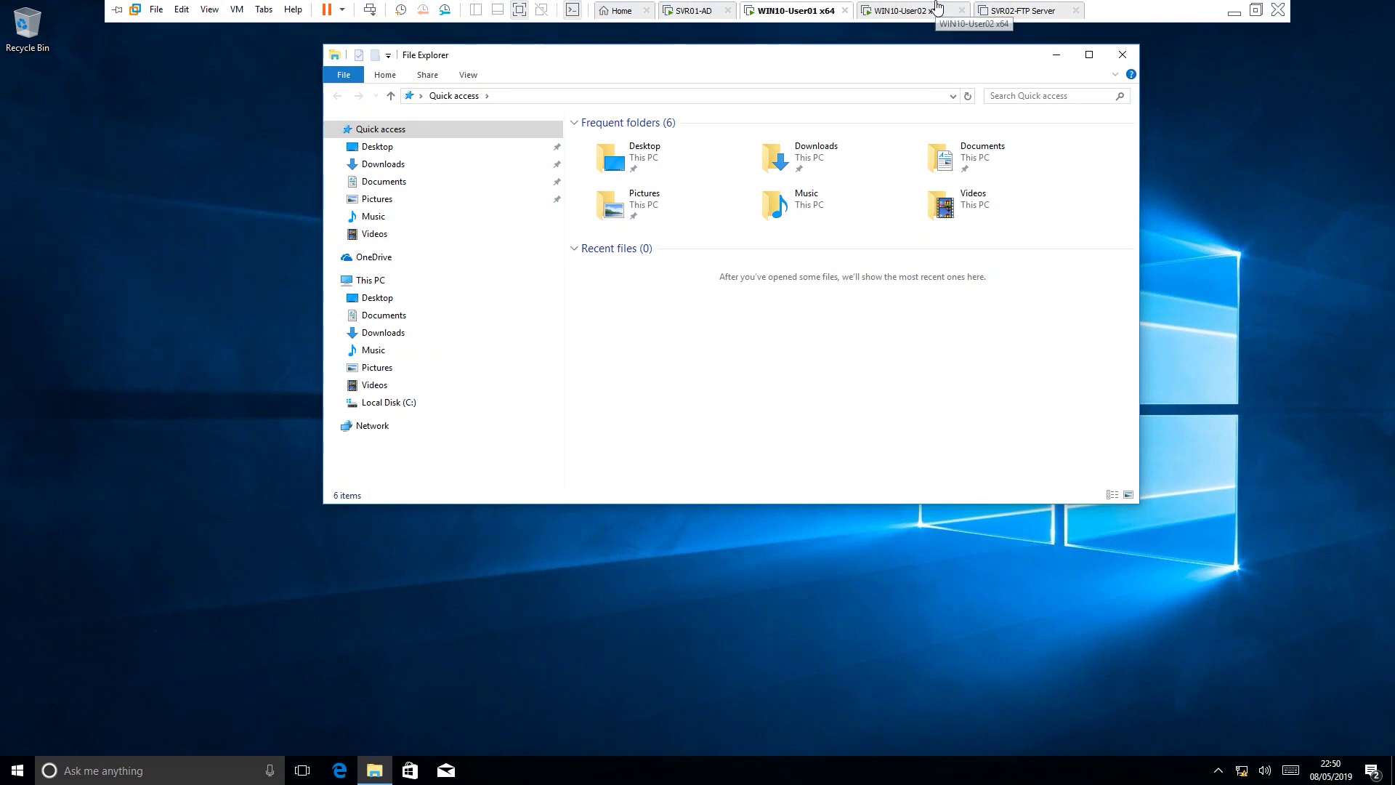
pyautogui.click(919, 10)
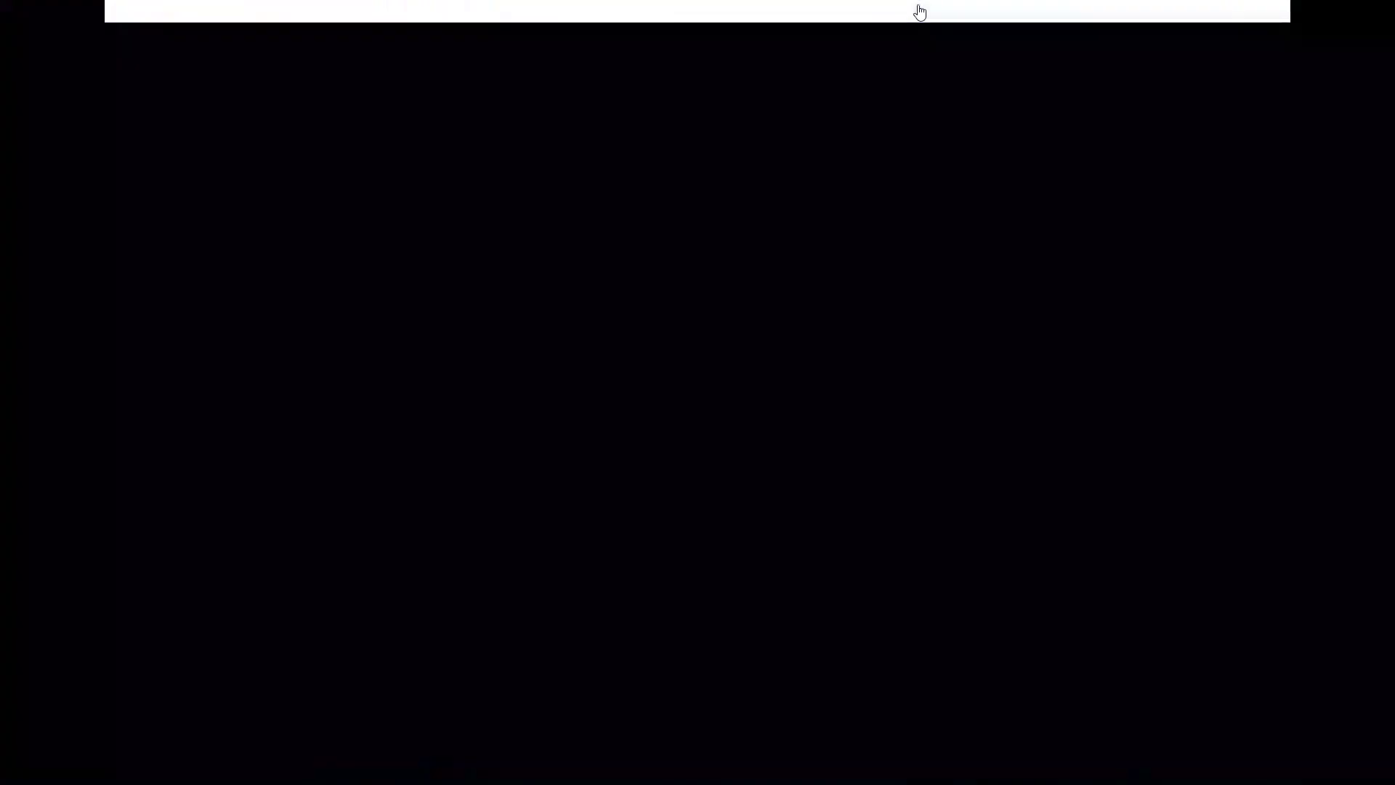
pyautogui.click(807, 10)
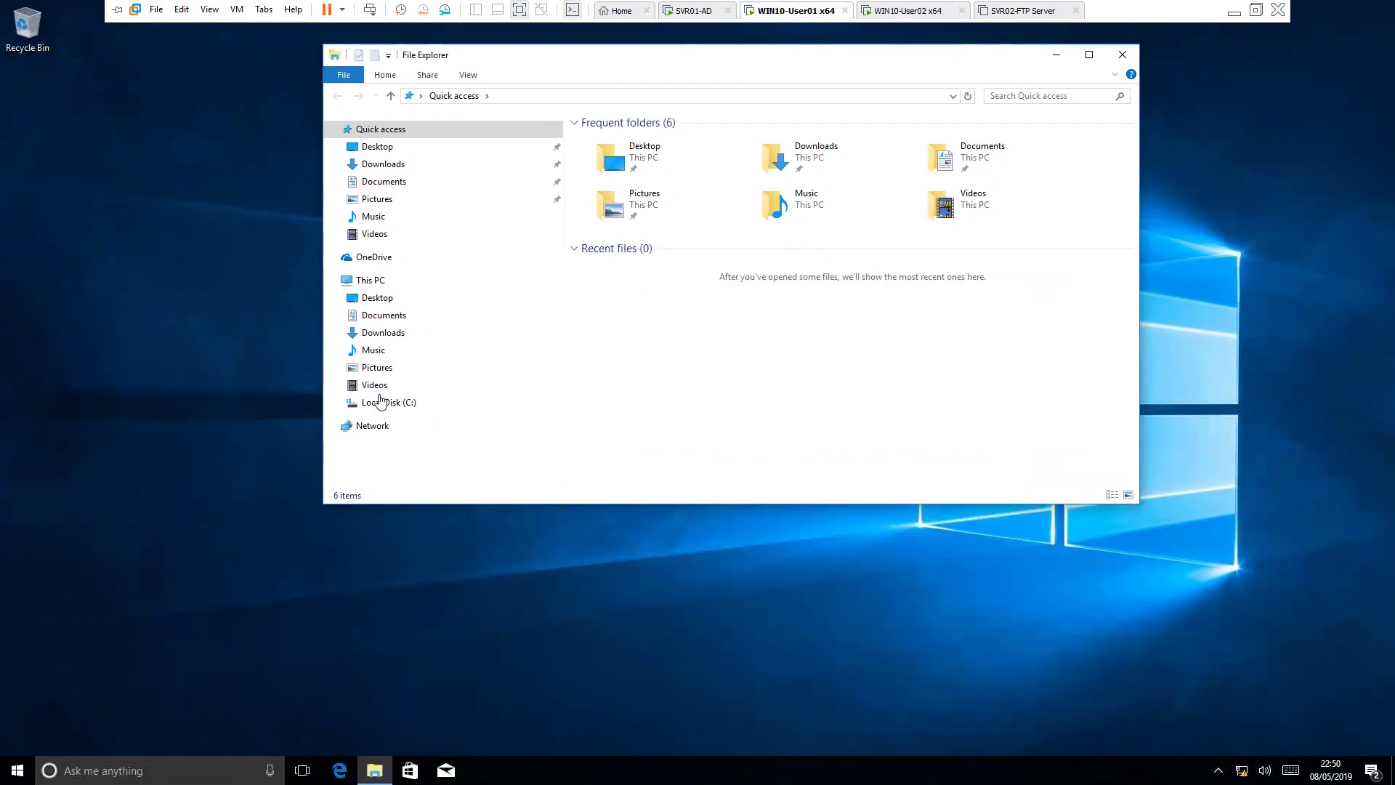
pyautogui.click(909, 10)
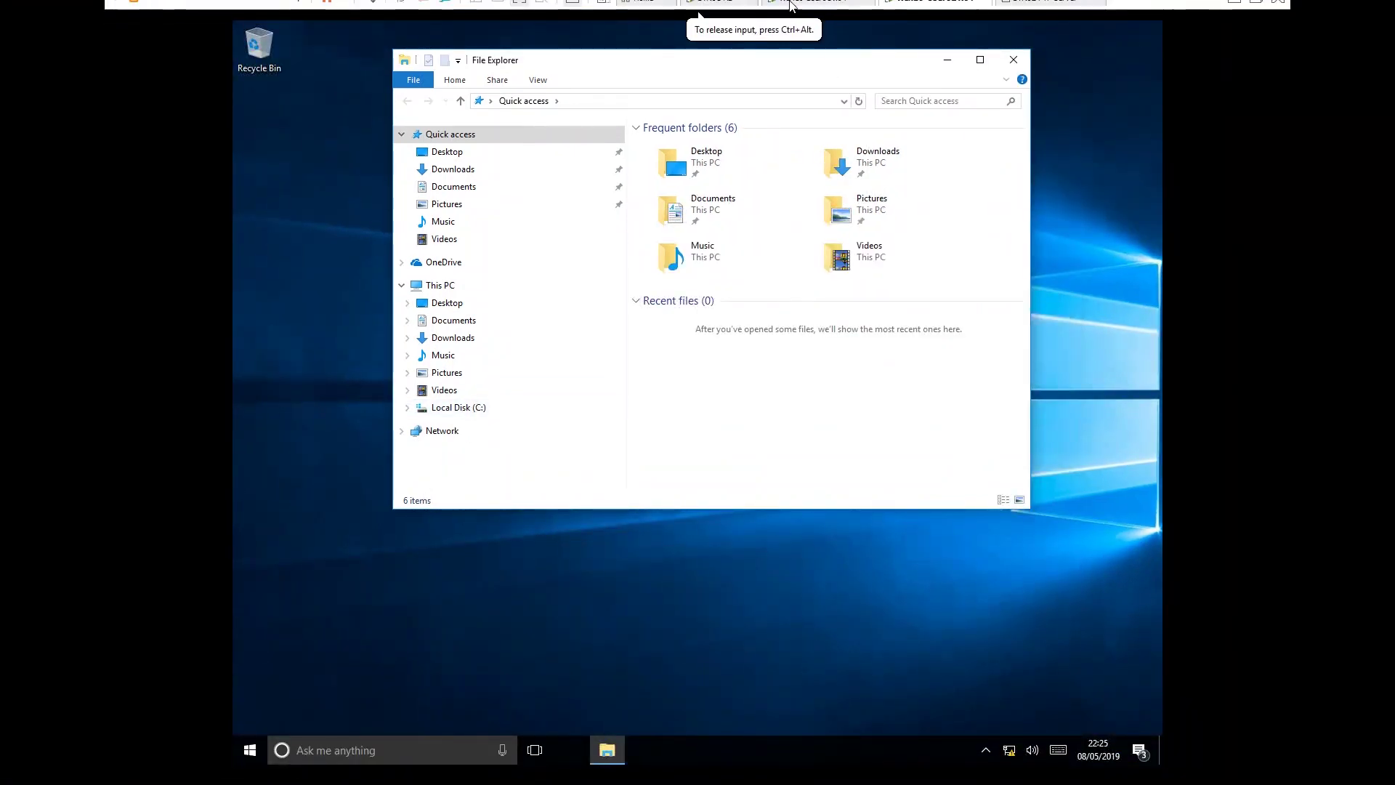
pyautogui.click(714, 11)
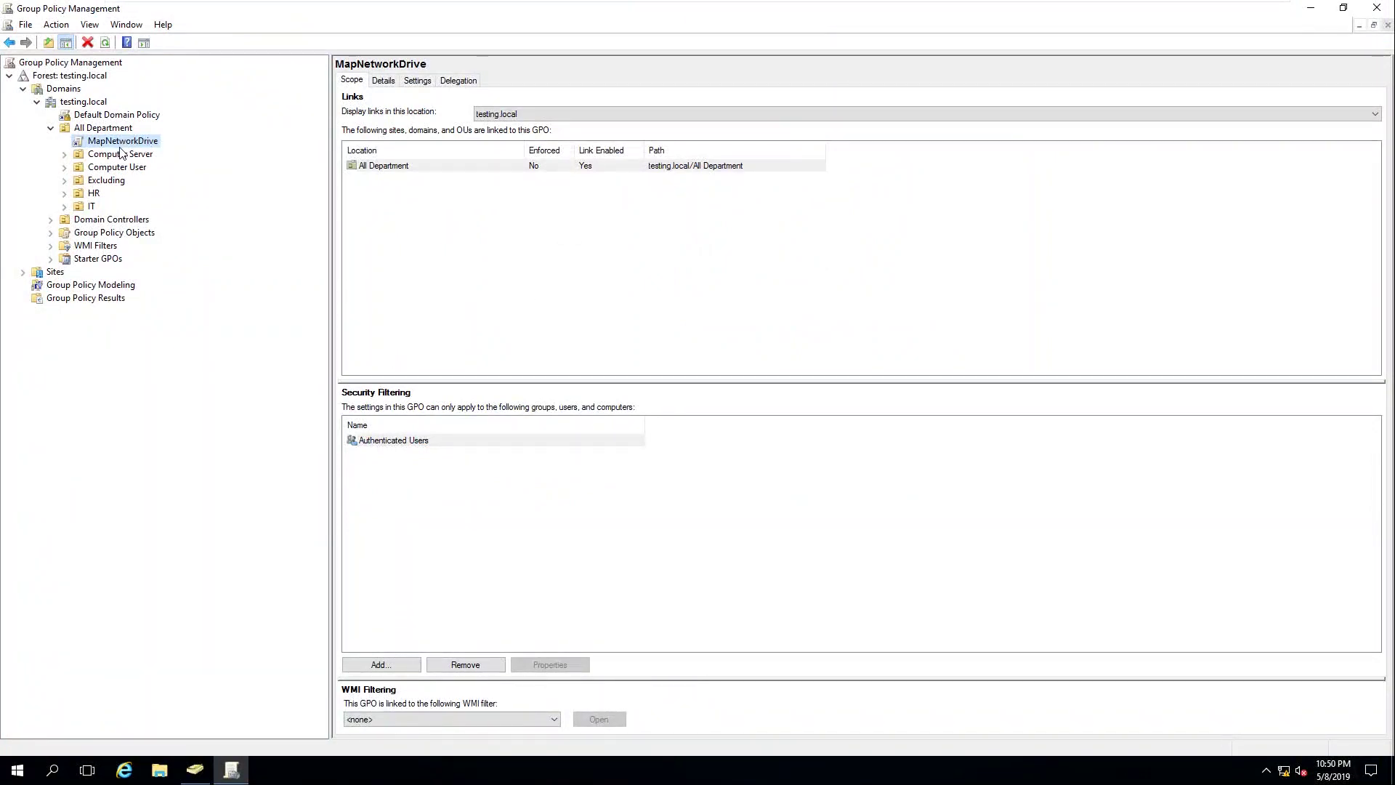
# - Copy the network path \\SVR01\DataShare from the sharing properties of the DataShare folder on Local Disk (C:)
pyautogui.click(159, 770)
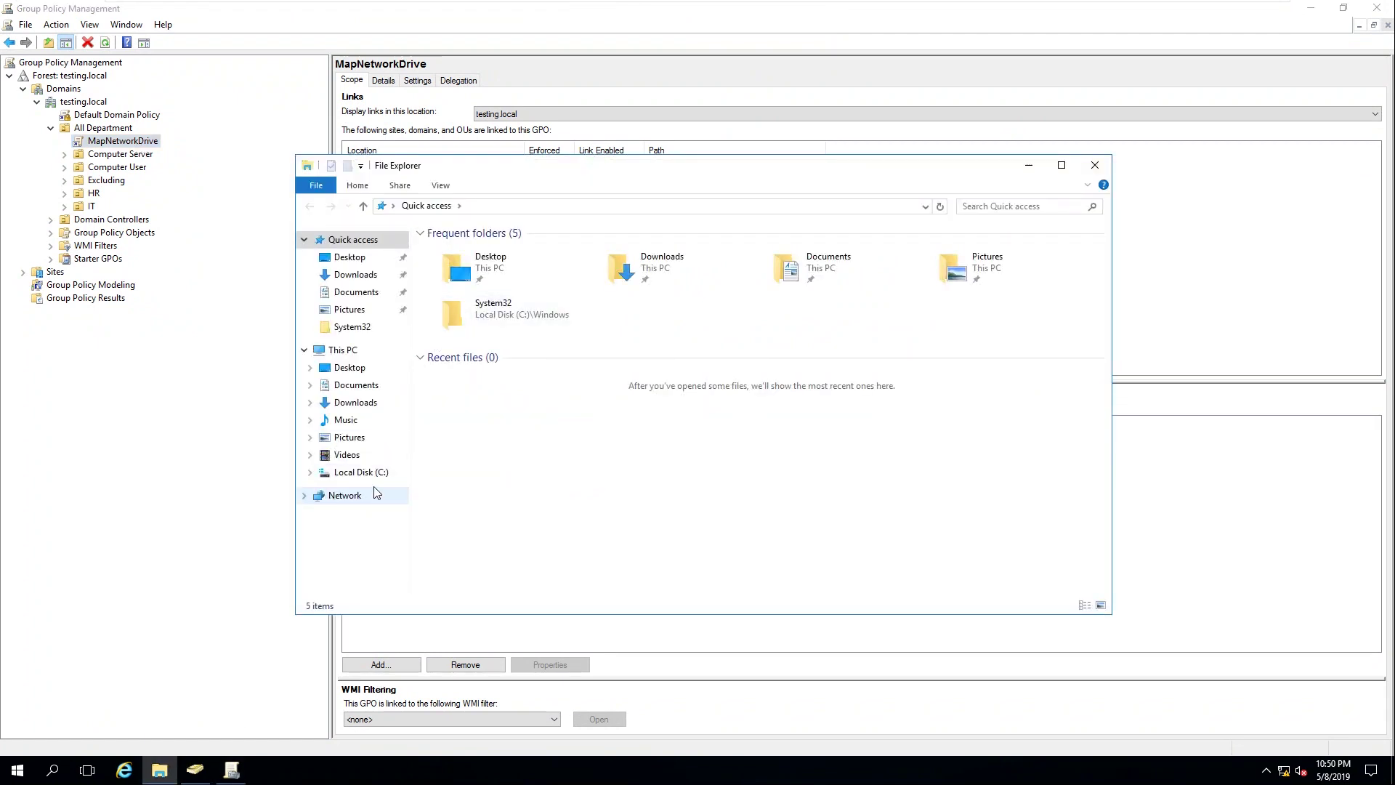
pyautogui.click(367, 473)
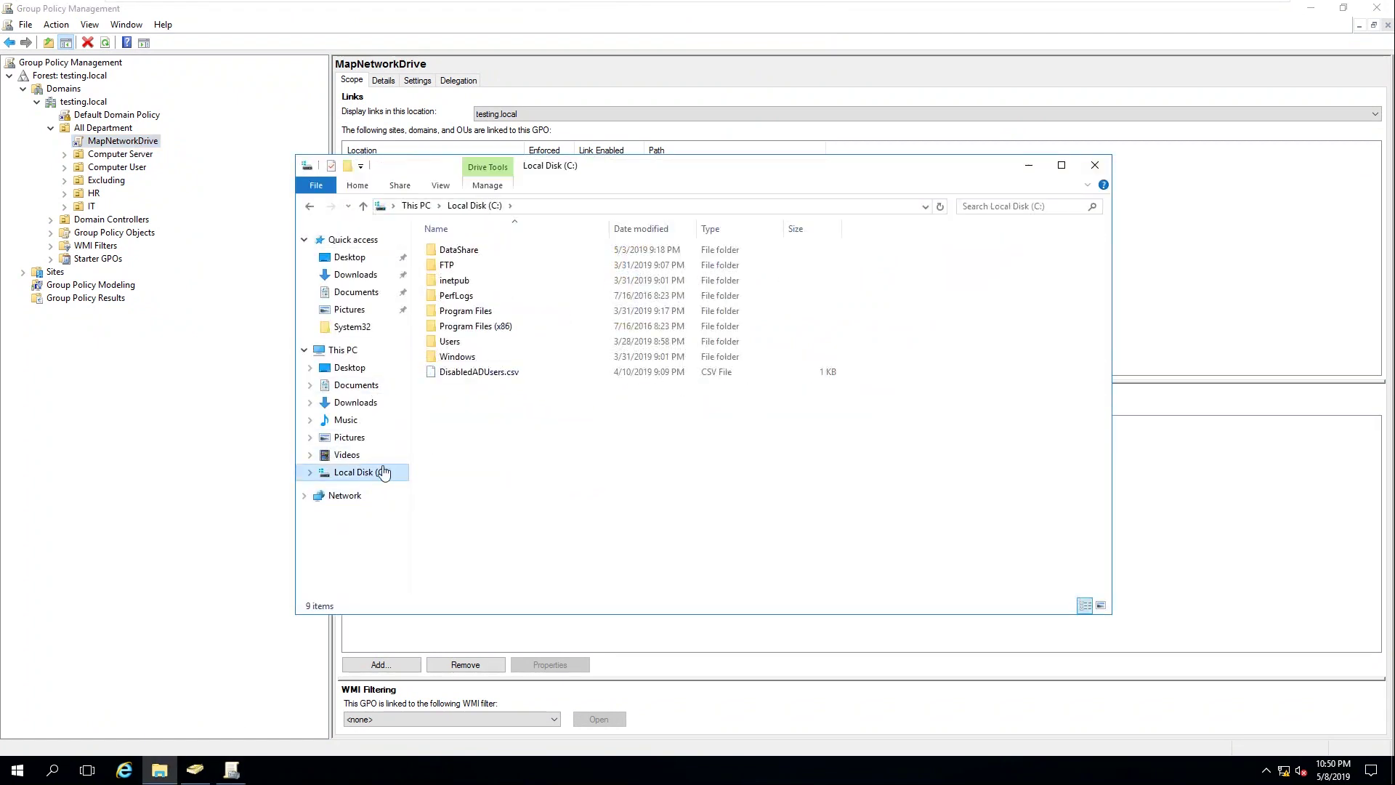
pyautogui.click(472, 254)
pyautogui.rightClick(473, 259)
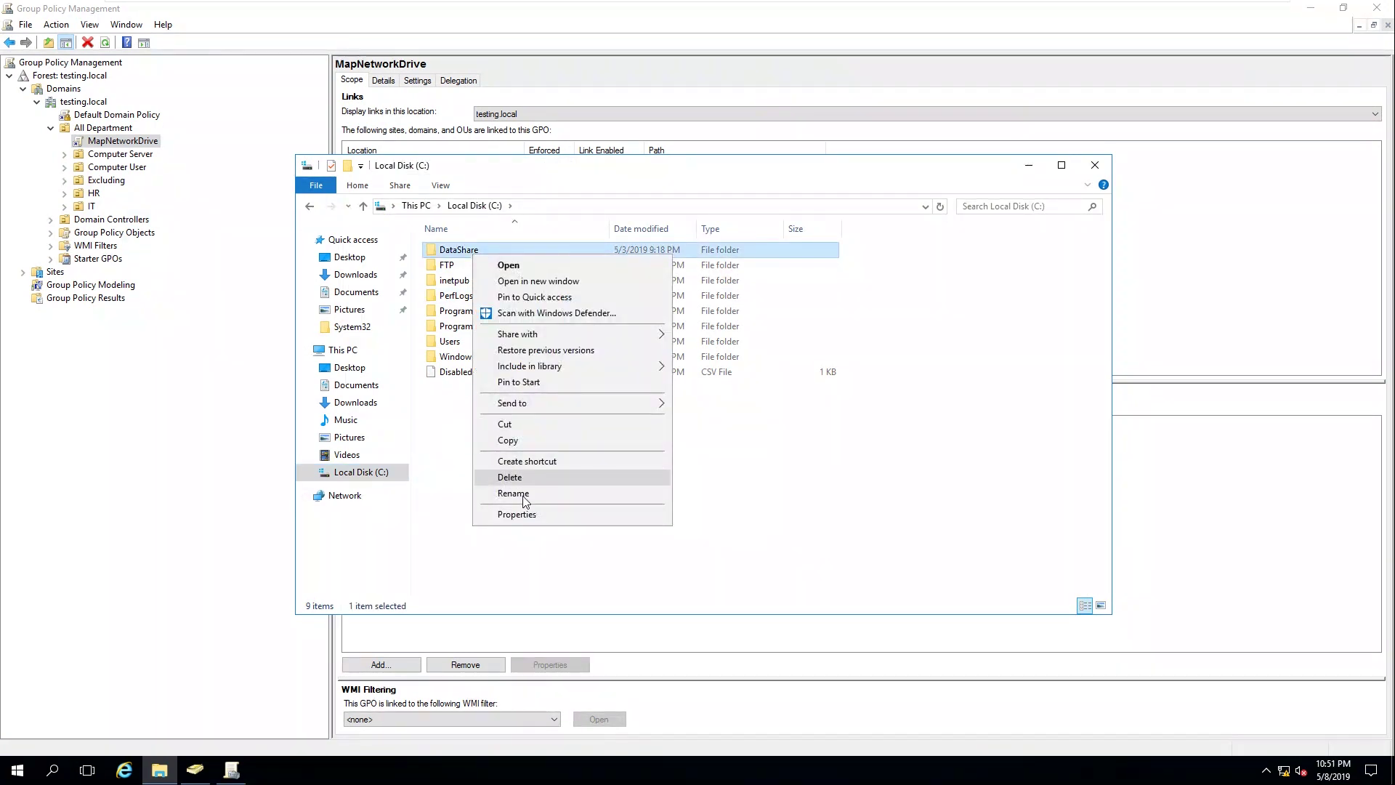
pyautogui.click(530, 521)
pyautogui.click(538, 290)
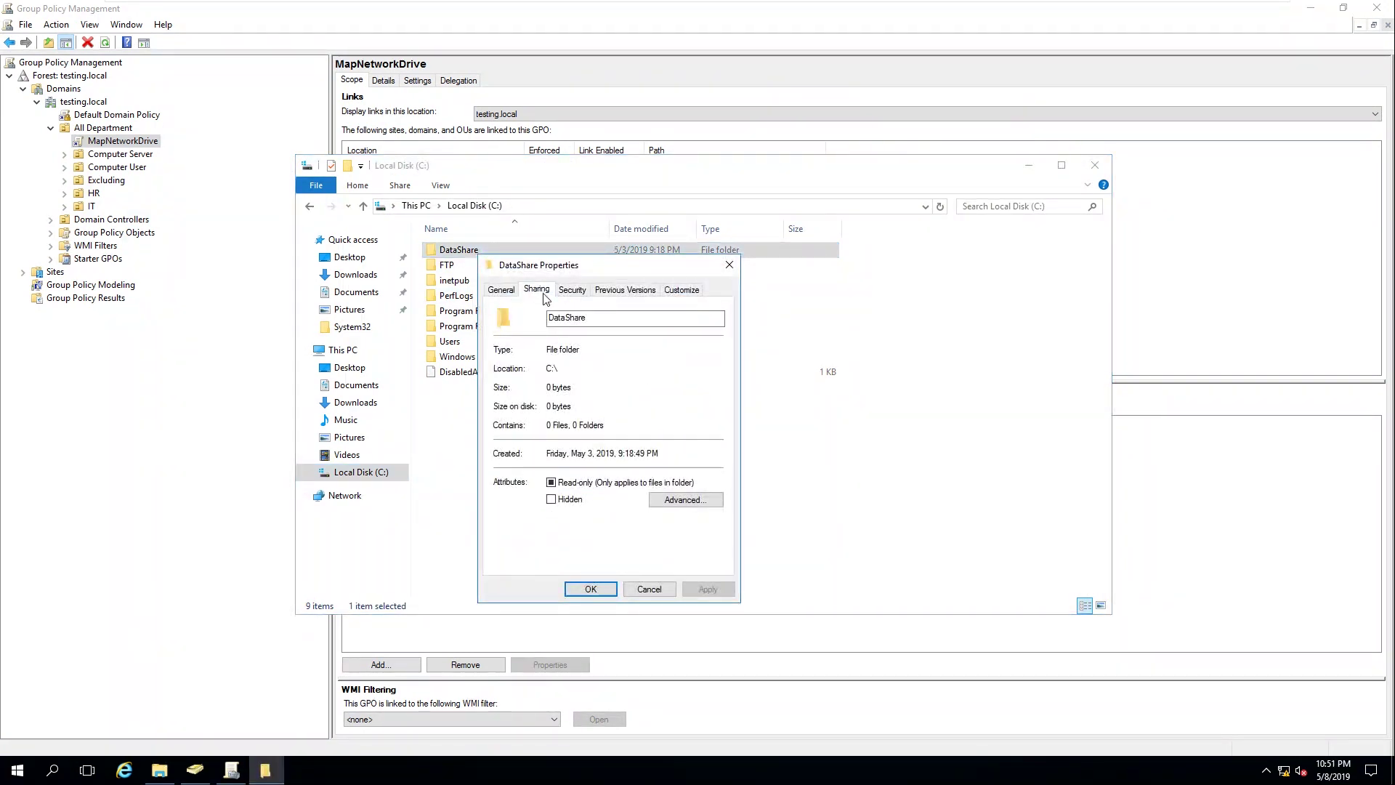
pyautogui.moveTo(580, 370); pyautogui.dragTo(480, 362)
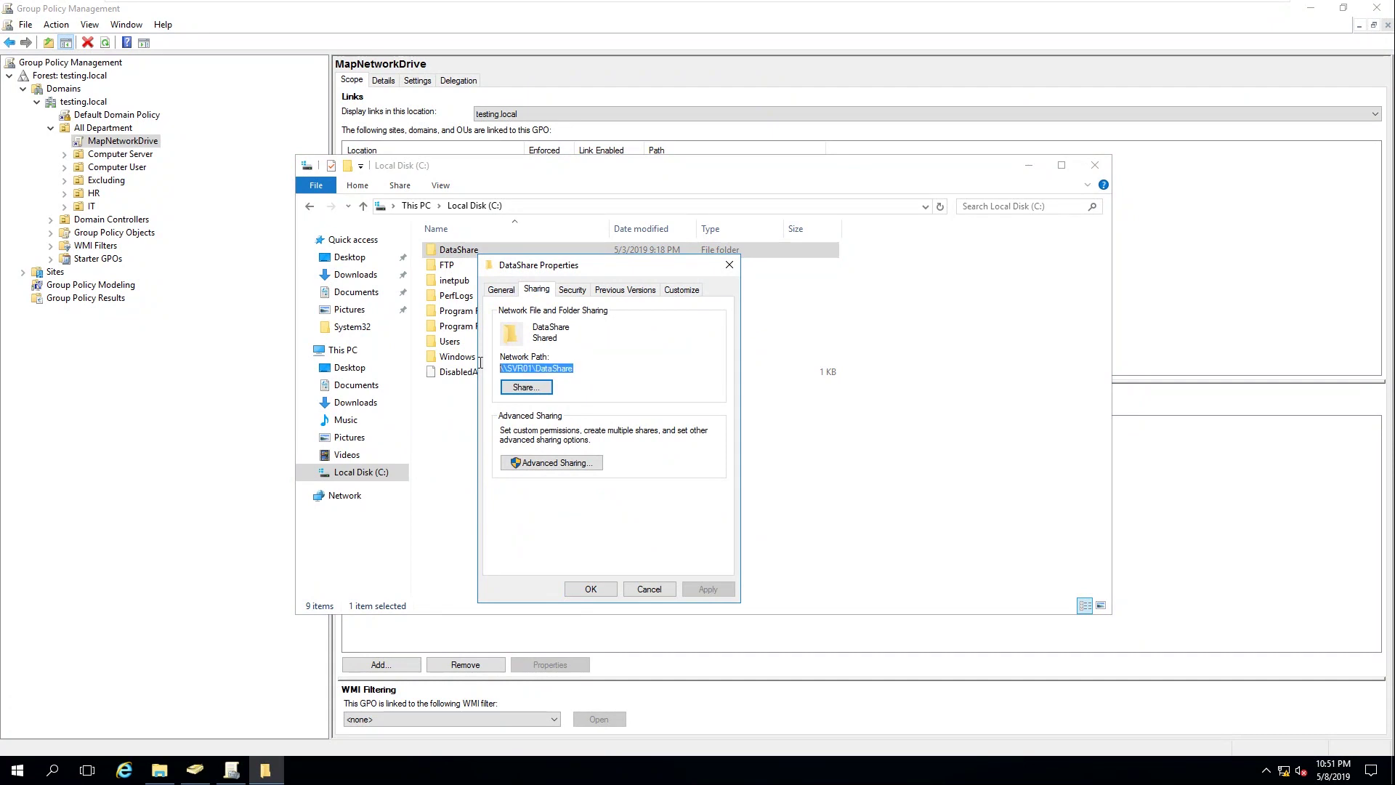
pyautogui.rightClick(564, 368)
pyautogui.click(586, 411)
pyautogui.click(730, 264)
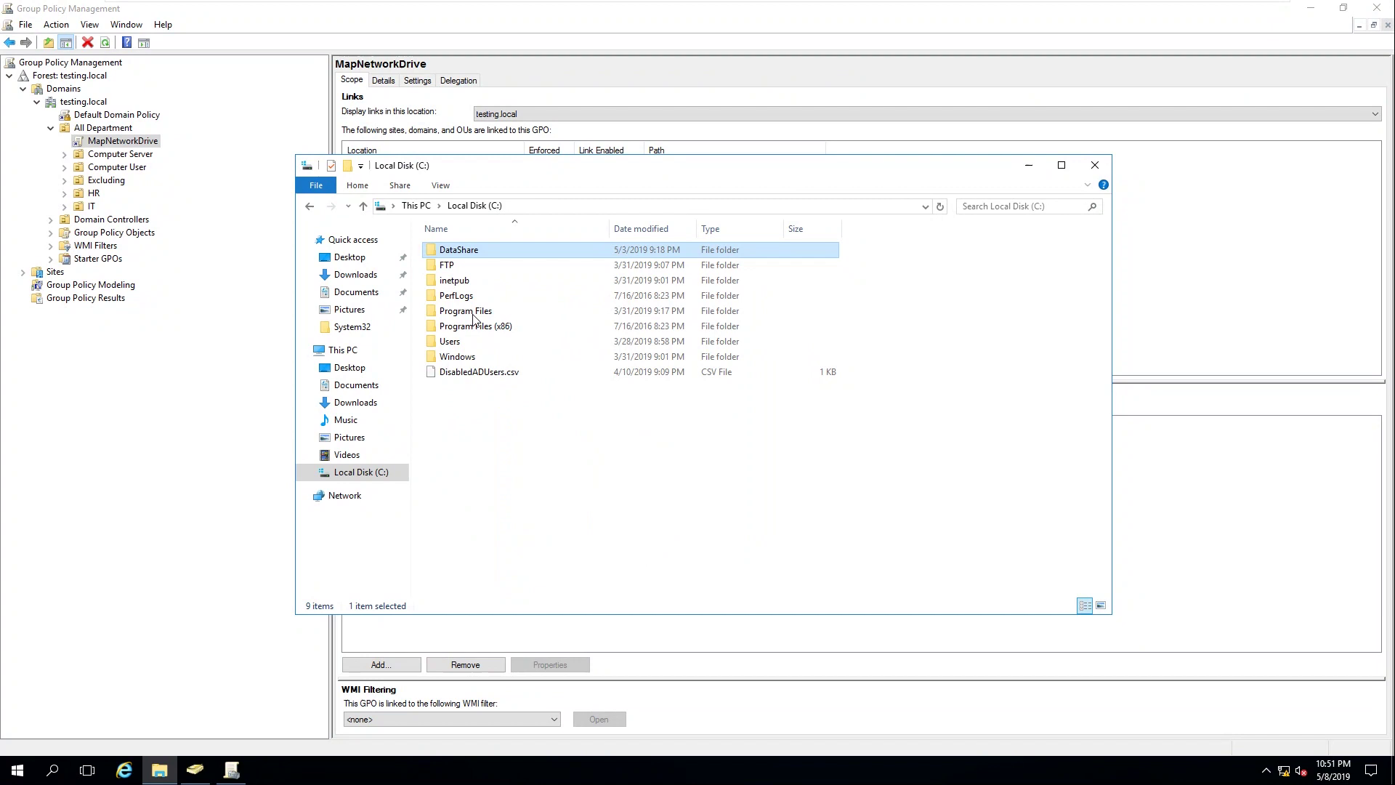
# - Examine the DataShare folder's advanced sharing settings and share permissions without changing them
pyautogui.rightClick(467, 254)
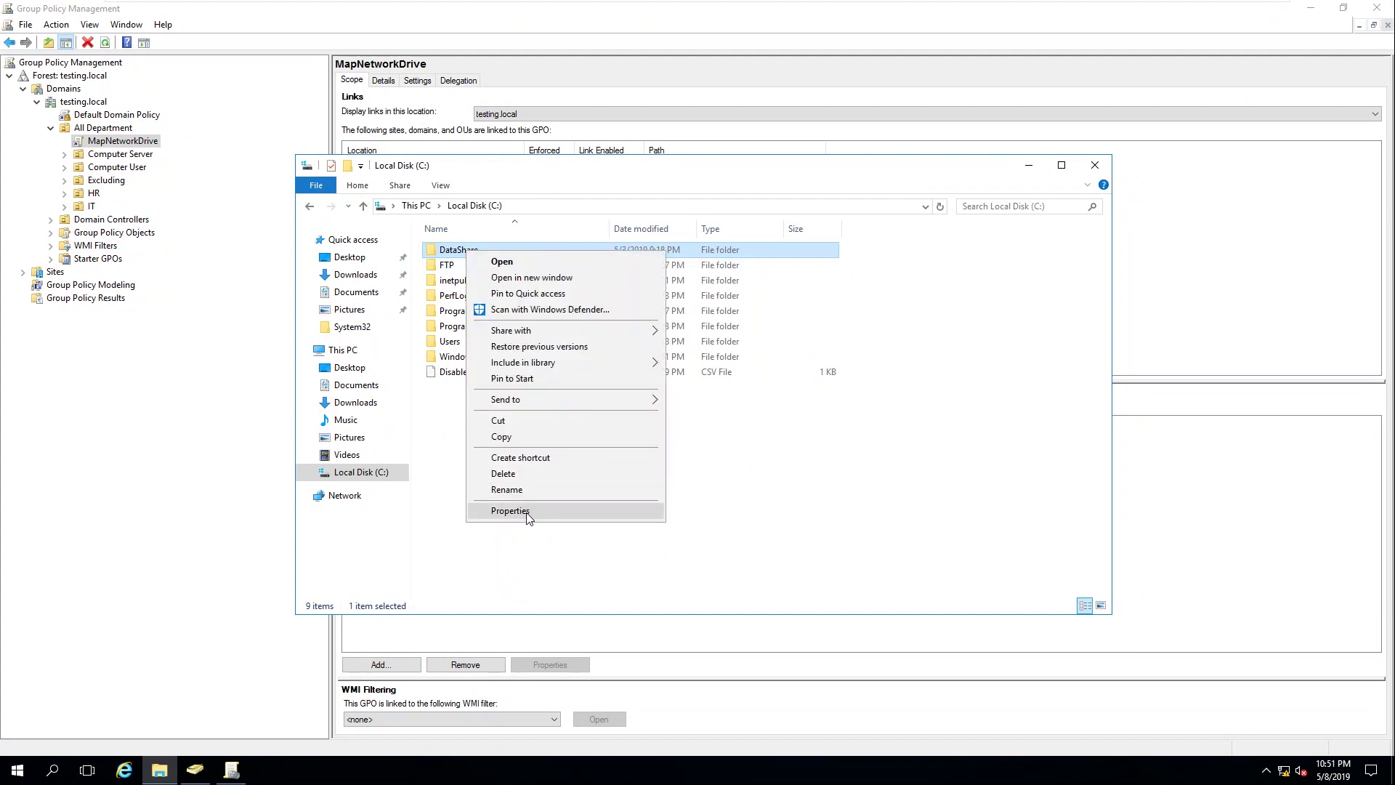
pyautogui.click(530, 516)
pyautogui.click(532, 286)
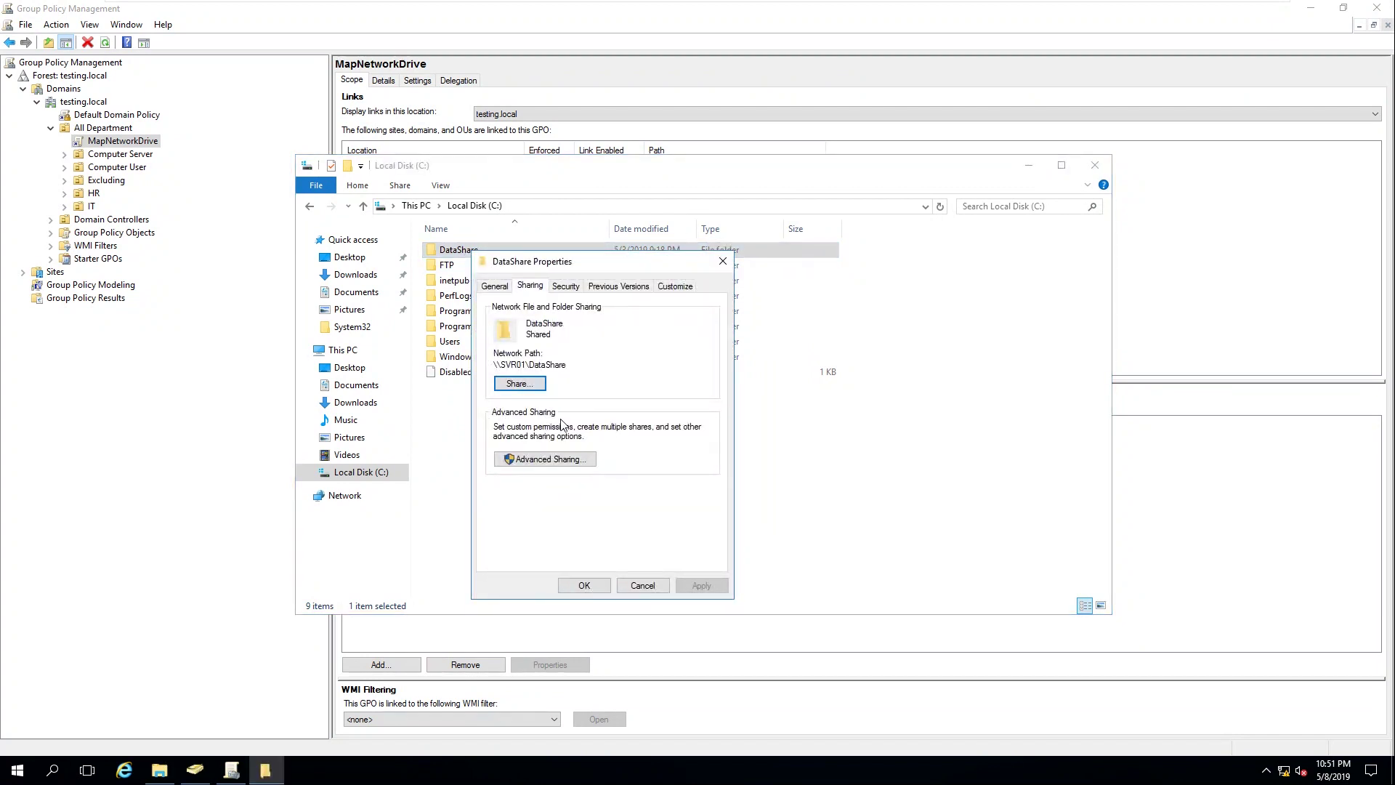
pyautogui.click(555, 459)
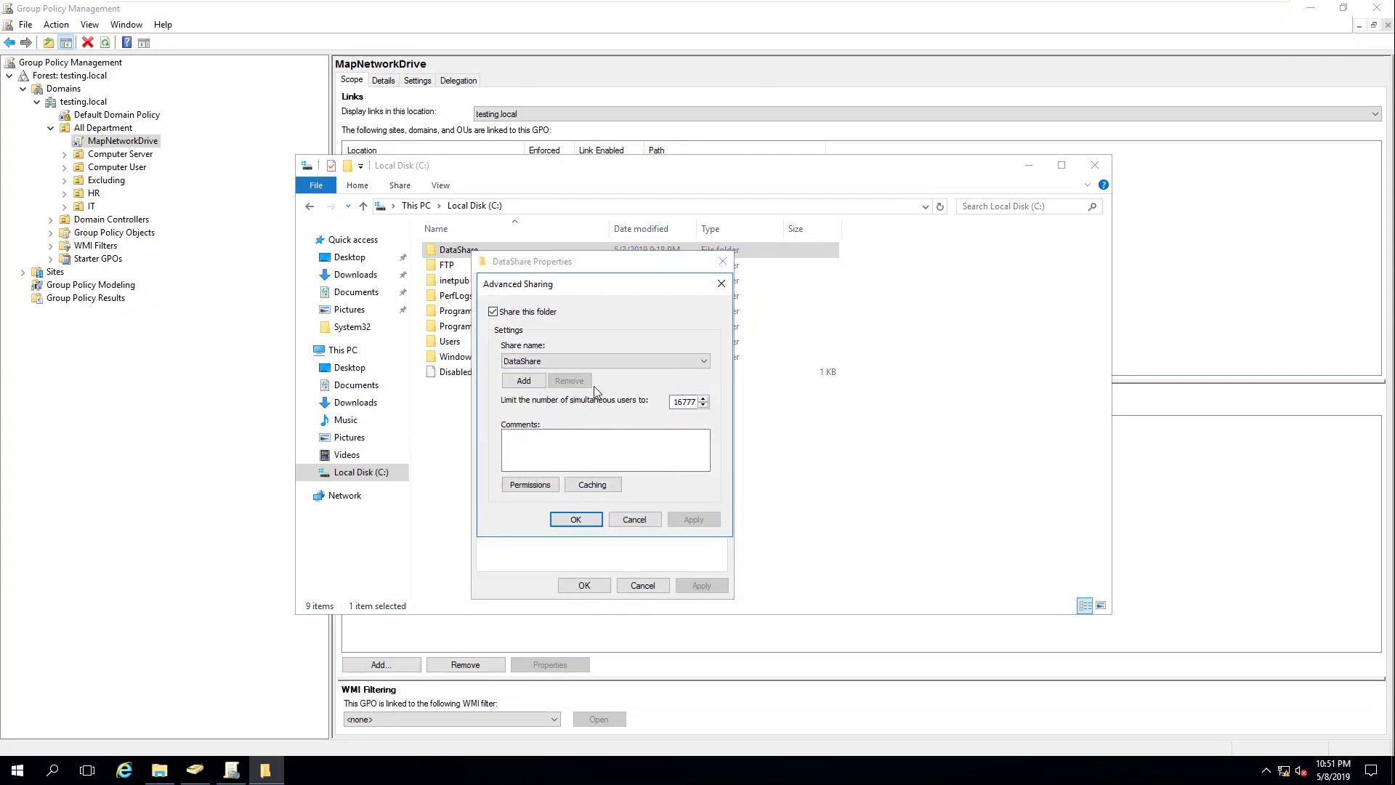
pyautogui.click(541, 487)
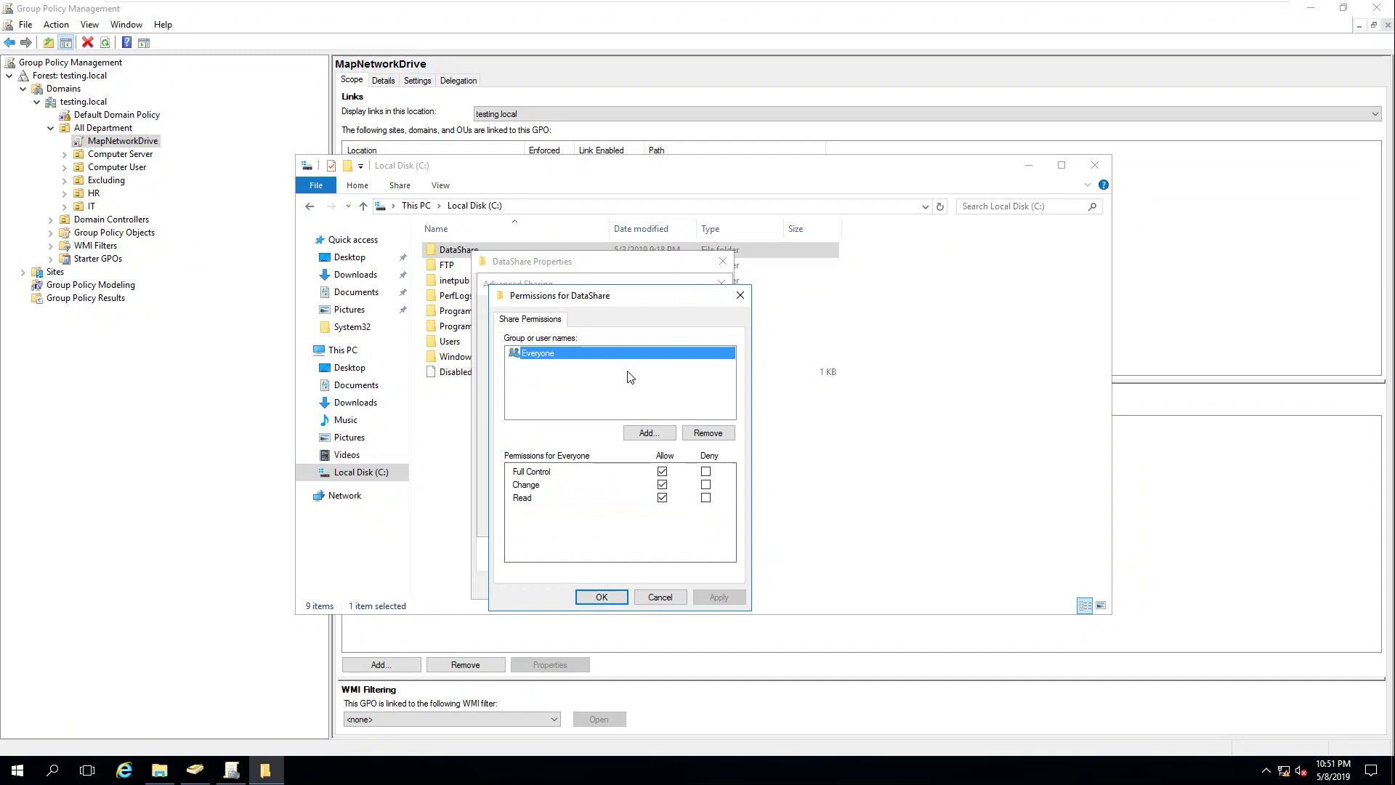
pyautogui.click(662, 597)
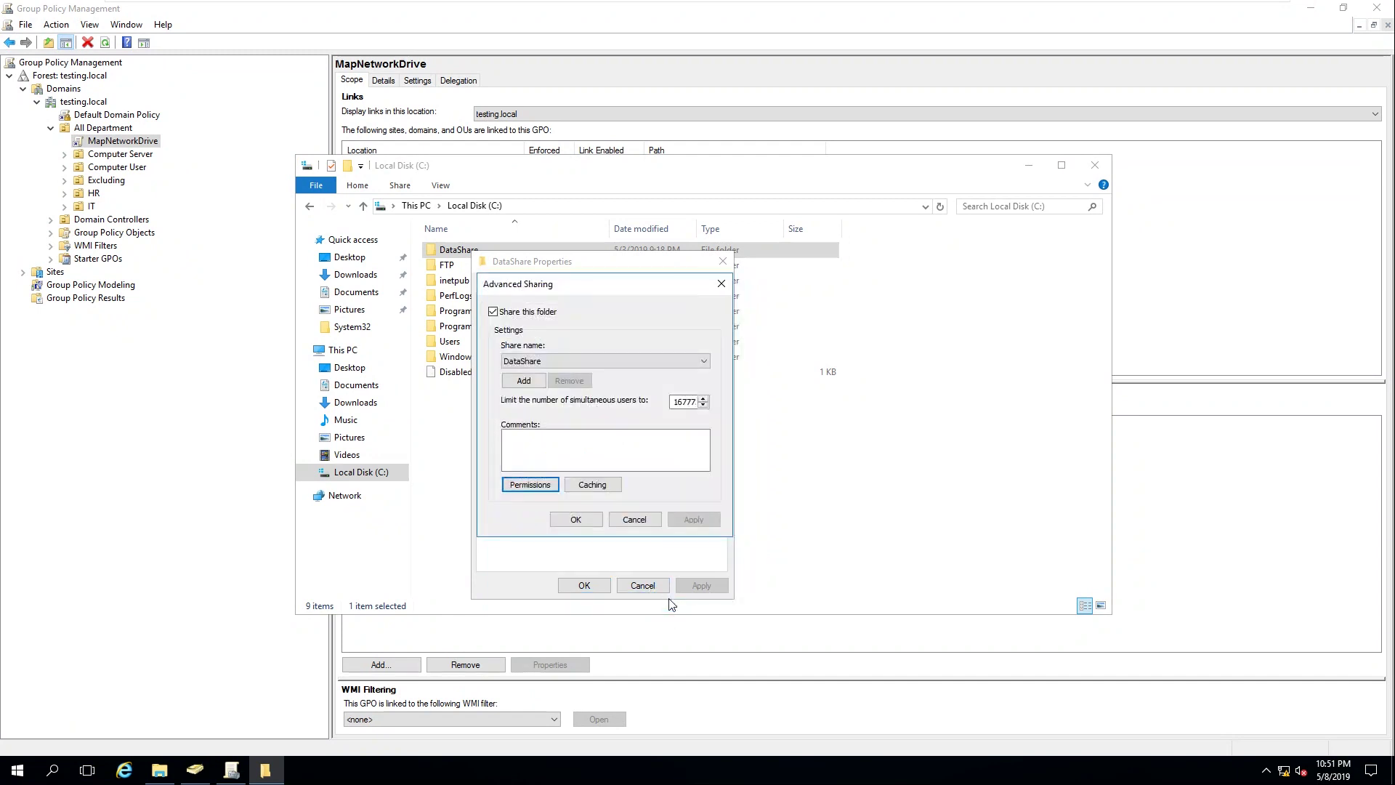
pyautogui.click(639, 523)
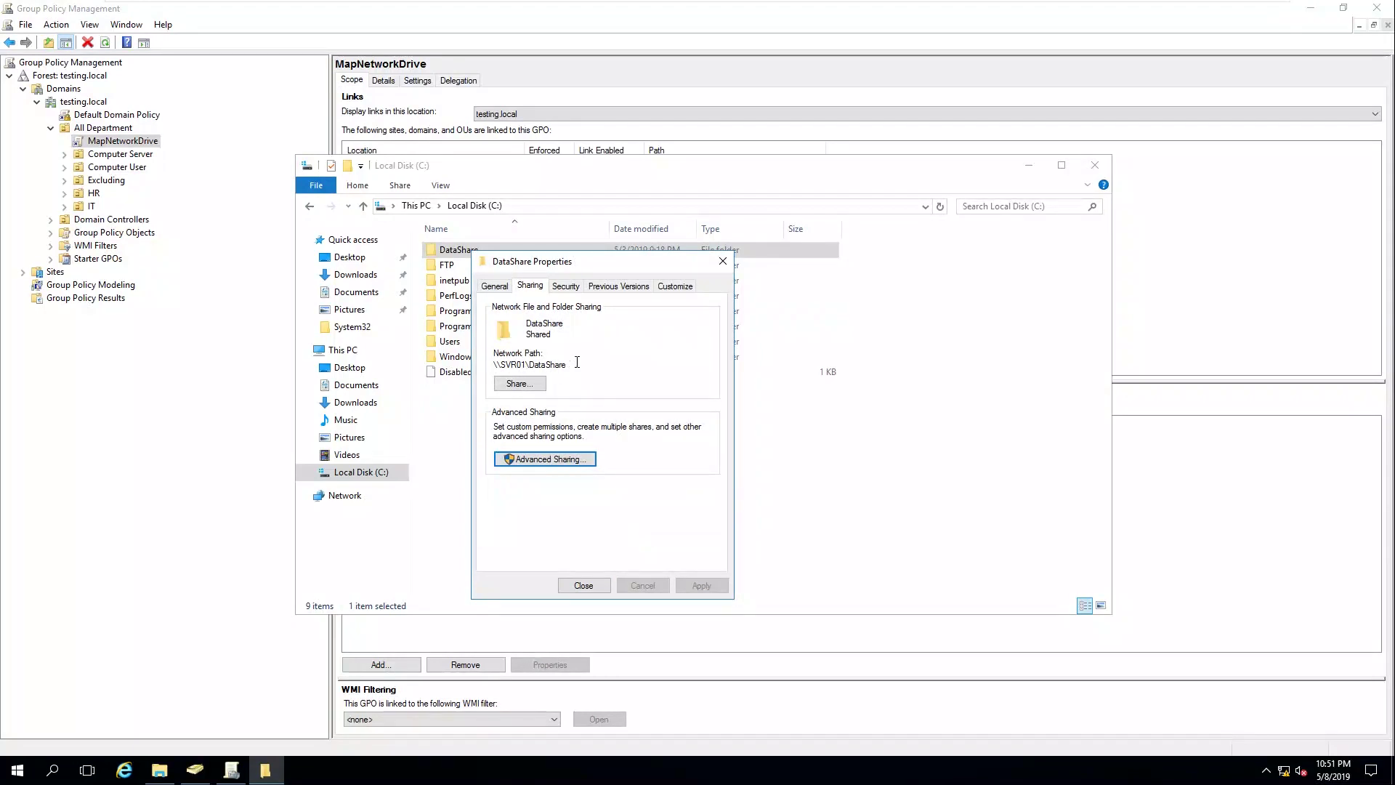
# - Copy the \\SVR01\DataShare network path again, and close the folder properties and File Explorer
pyautogui.moveTo(575, 367); pyautogui.dragTo(474, 371)
pyautogui.rightClick(531, 367)
pyautogui.click(556, 402)
pyautogui.click(593, 585)
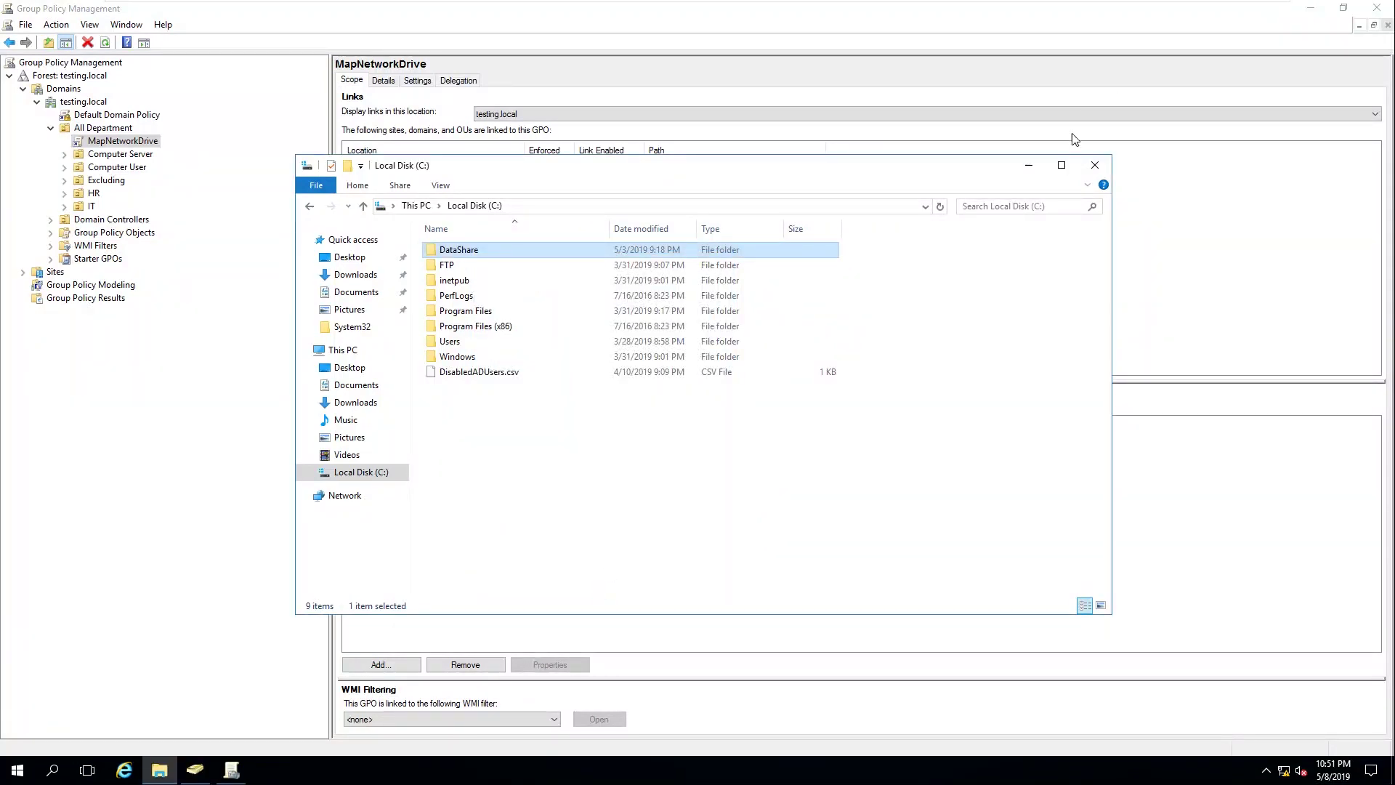
pyautogui.click(1095, 164)
# - Open the MapNetworkDrive GPO for editing and go to Drive Maps under User Configuration > Preferences > Windows Settings
pyautogui.rightClick(138, 140)
pyautogui.click(164, 150)
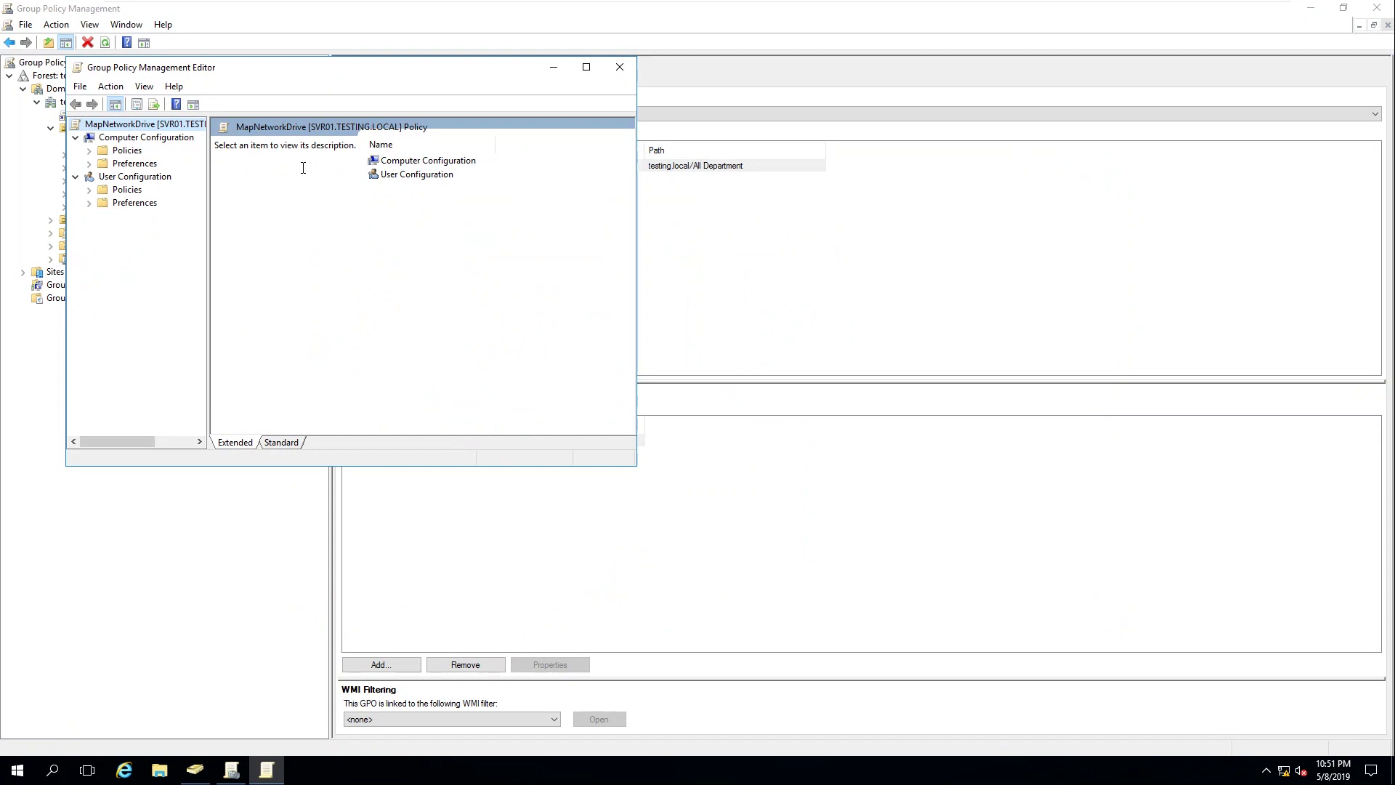
pyautogui.click(90, 204)
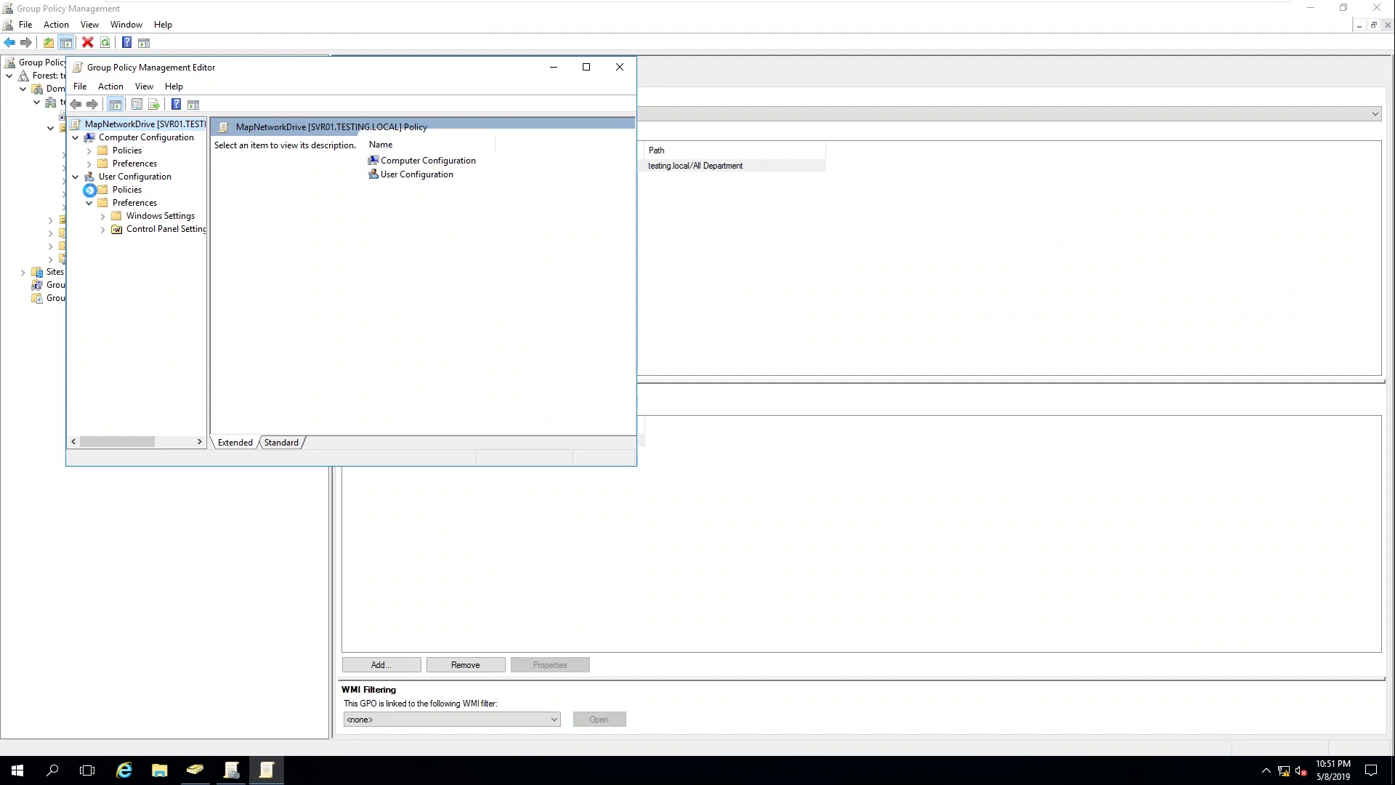
pyautogui.click(89, 190)
pyautogui.click(146, 216)
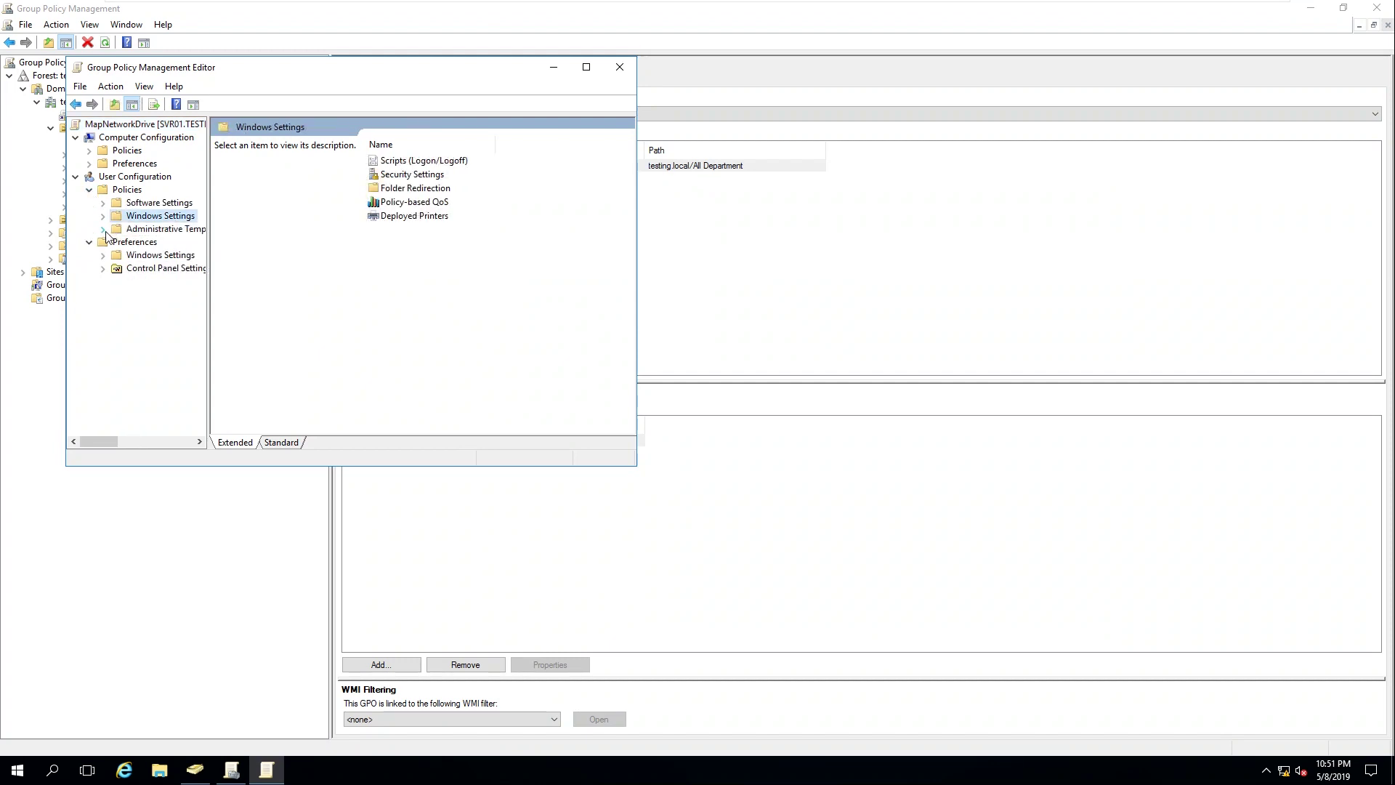
pyautogui.click(103, 229)
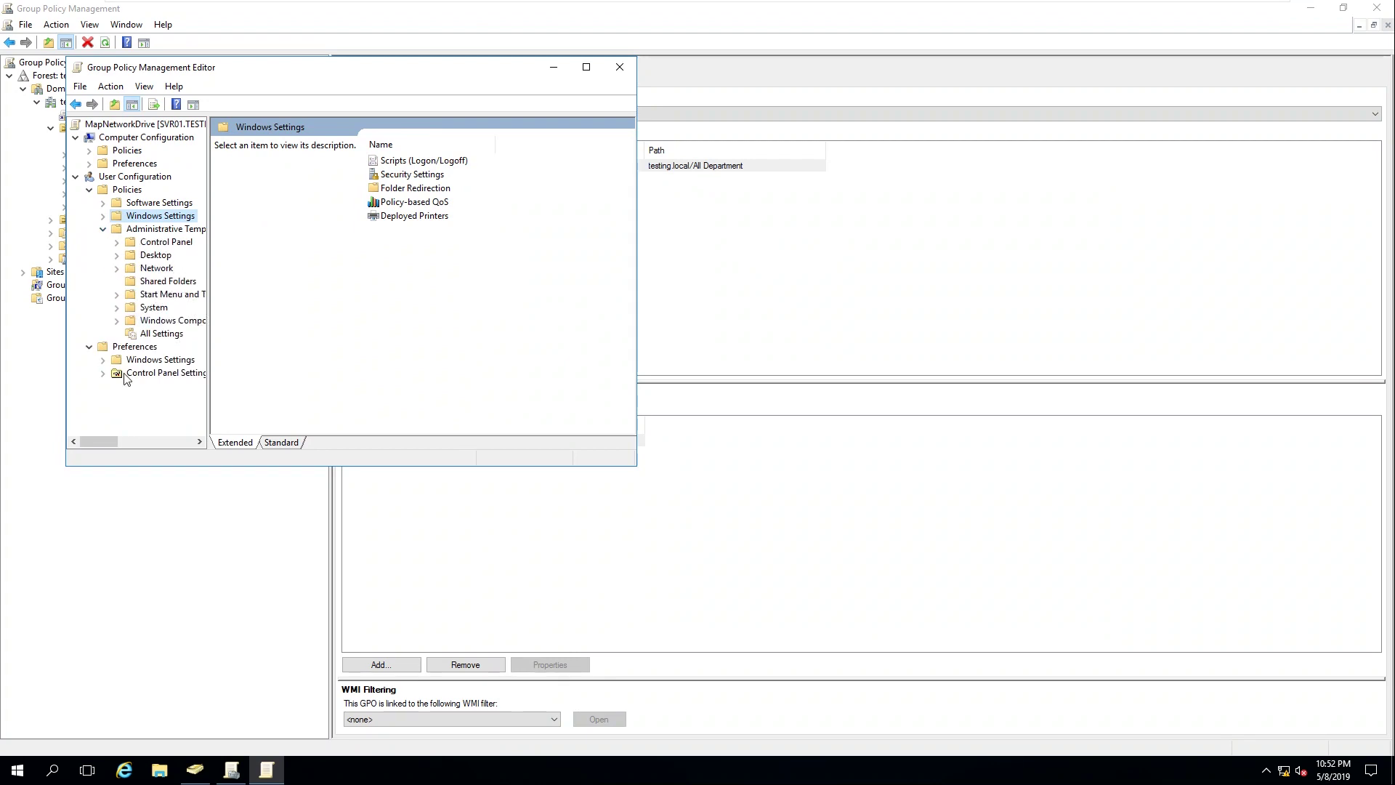
pyautogui.click(103, 360)
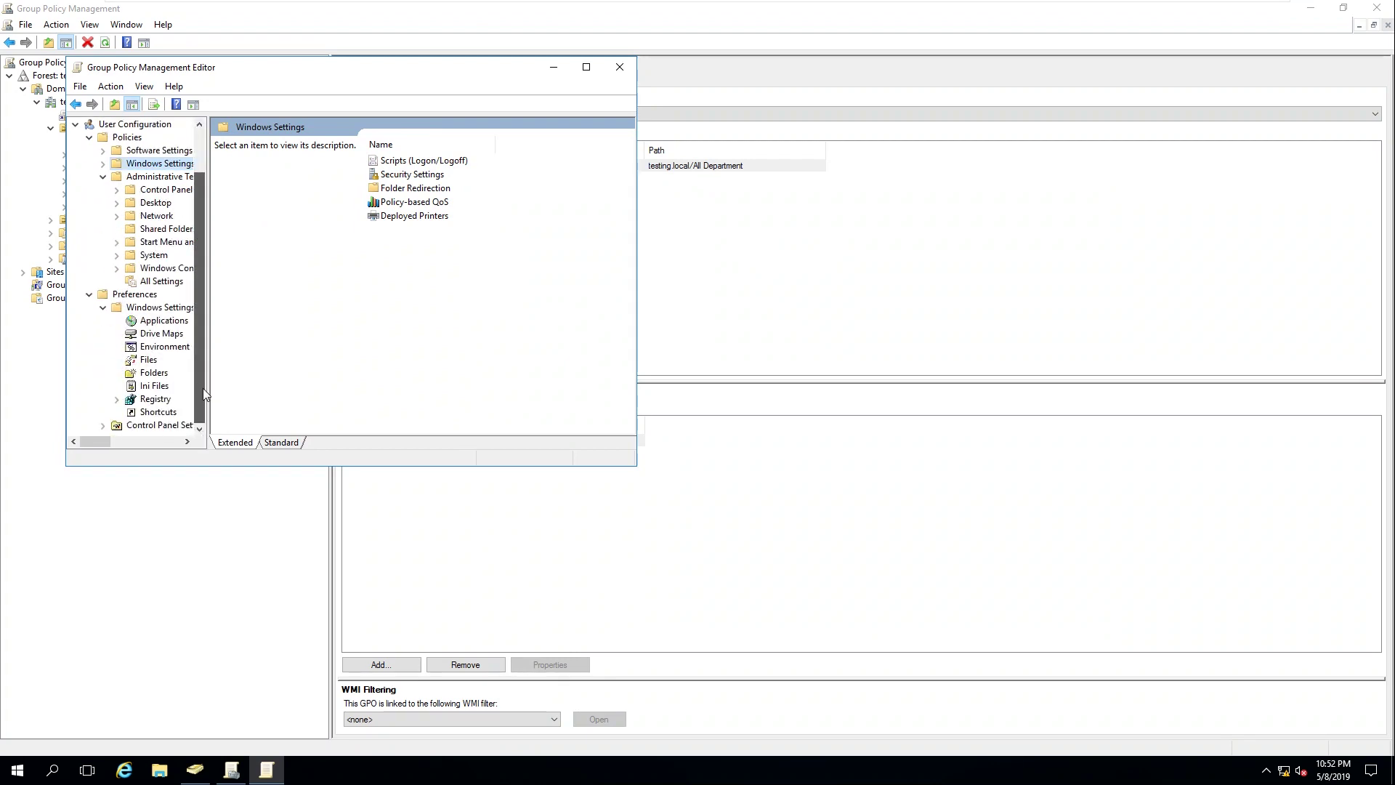
pyautogui.scroll(1, 203, 388)
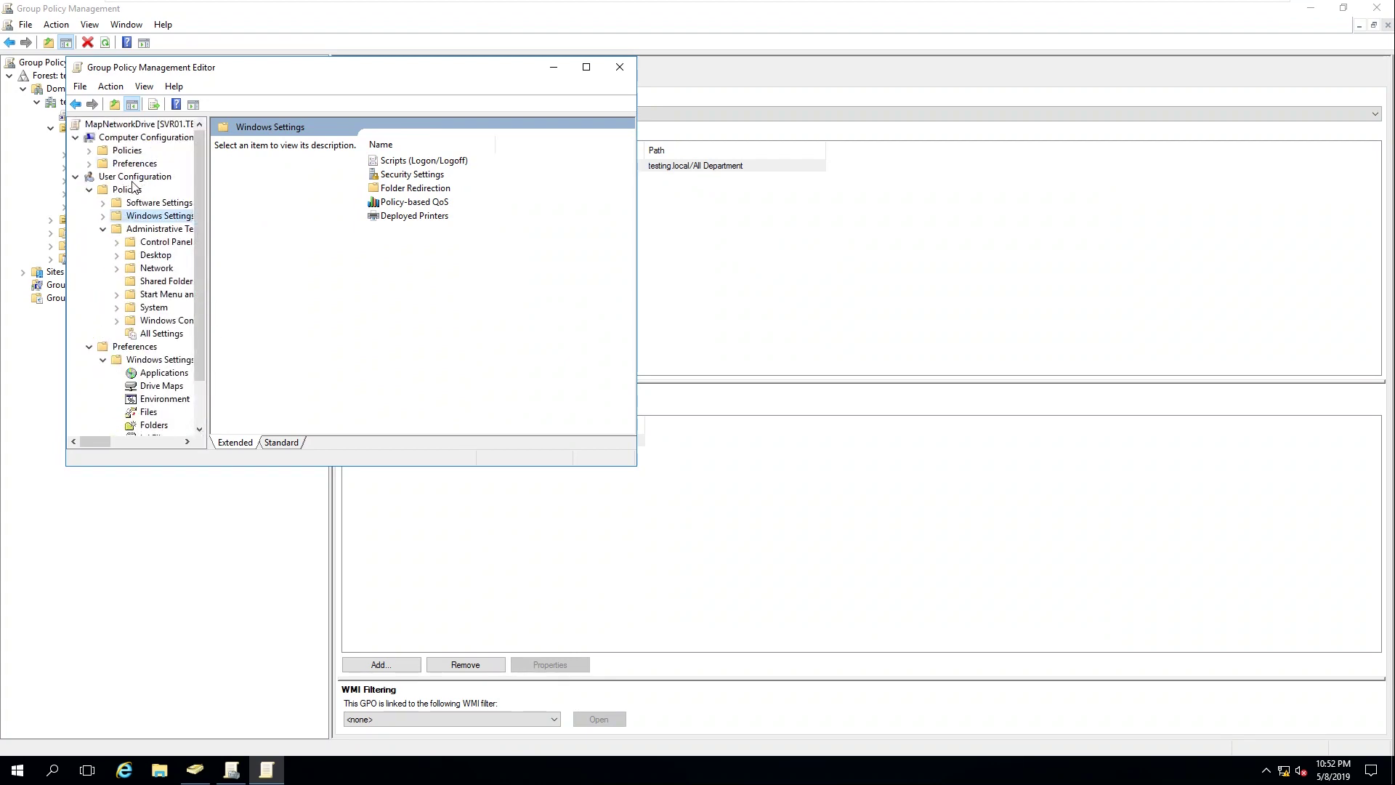
pyautogui.moveTo(194, 216); pyautogui.dragTo(194, 289)
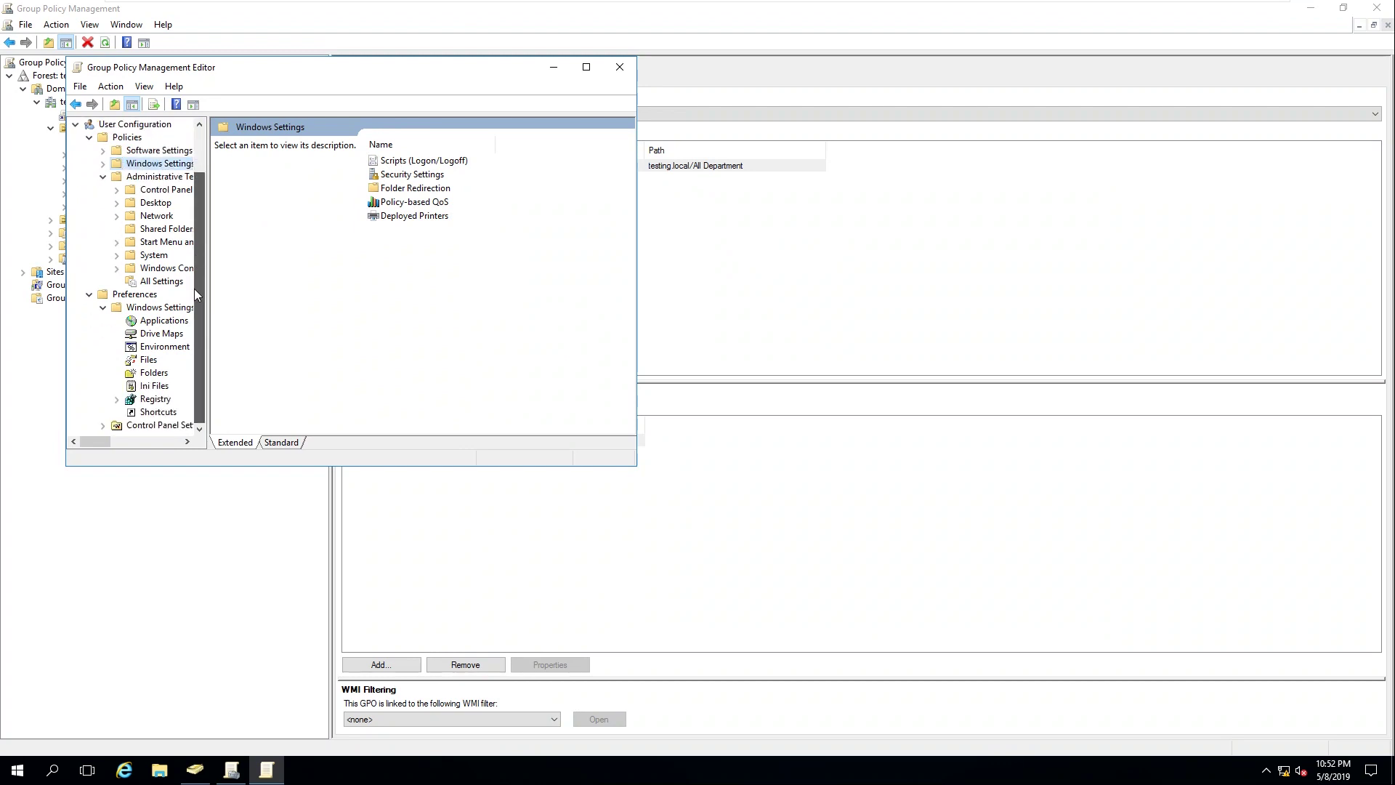
pyautogui.click(161, 334)
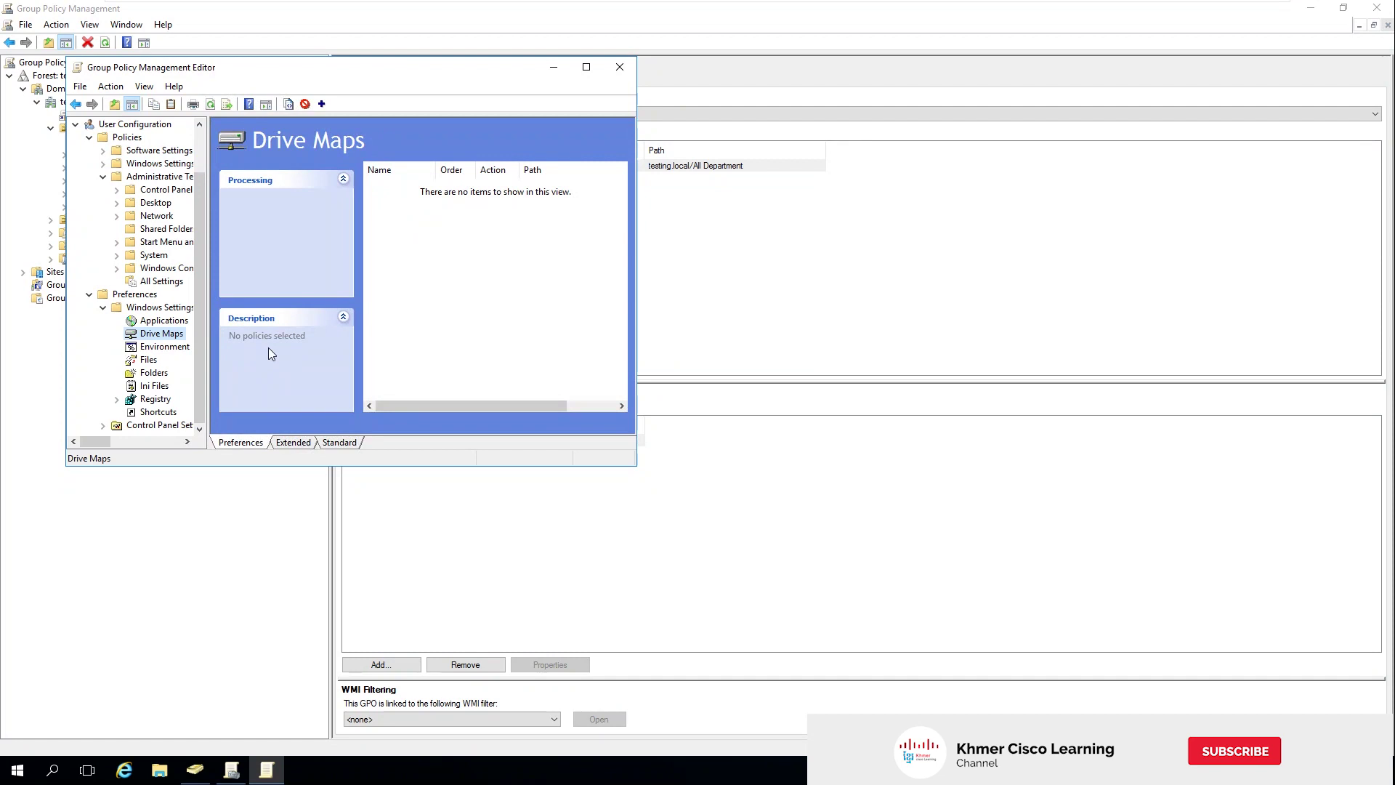
# - Add a new mapped drive with the Create action and the location \\SVR01\DataShare
pyautogui.rightClick(500, 244)
pyautogui.moveTo(588, 252)
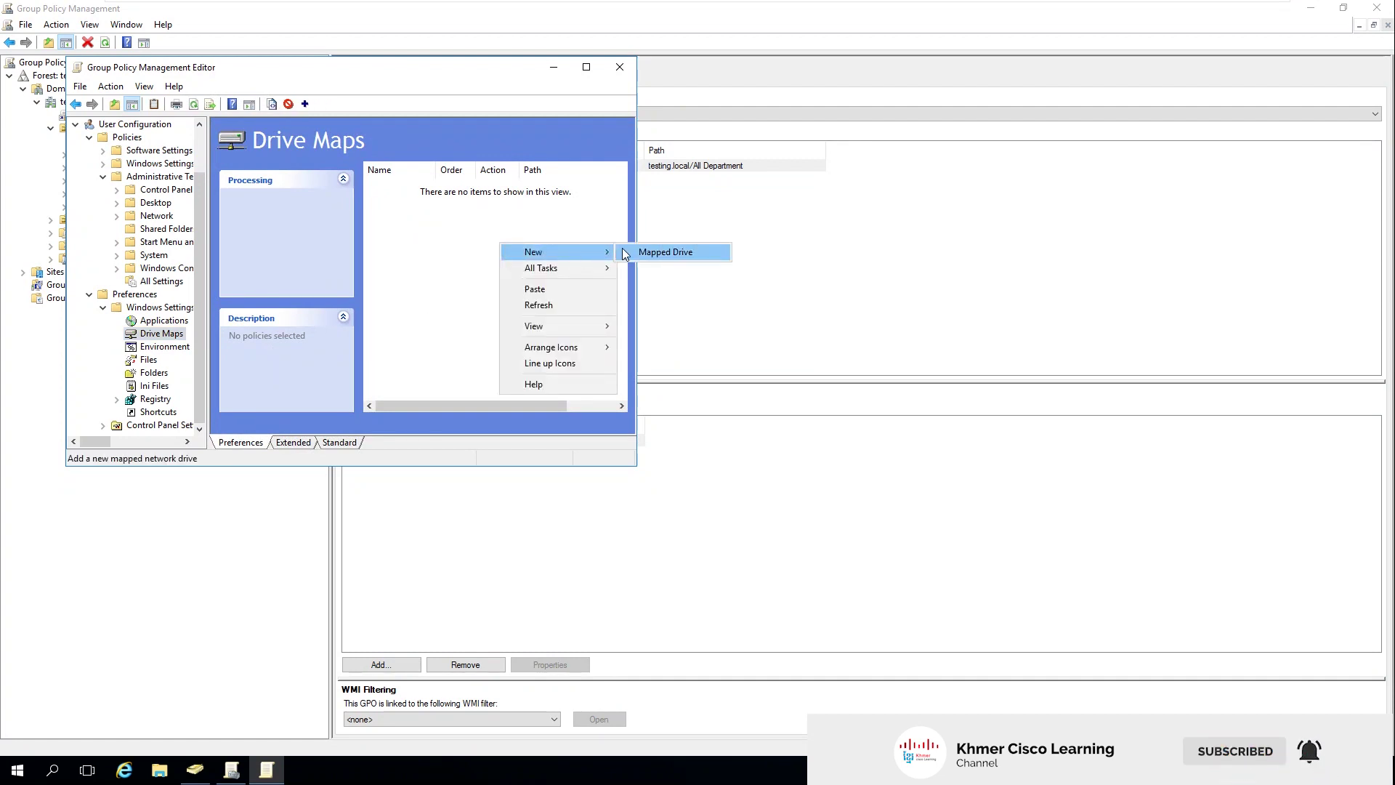
pyautogui.click(657, 252)
pyautogui.click(326, 160)
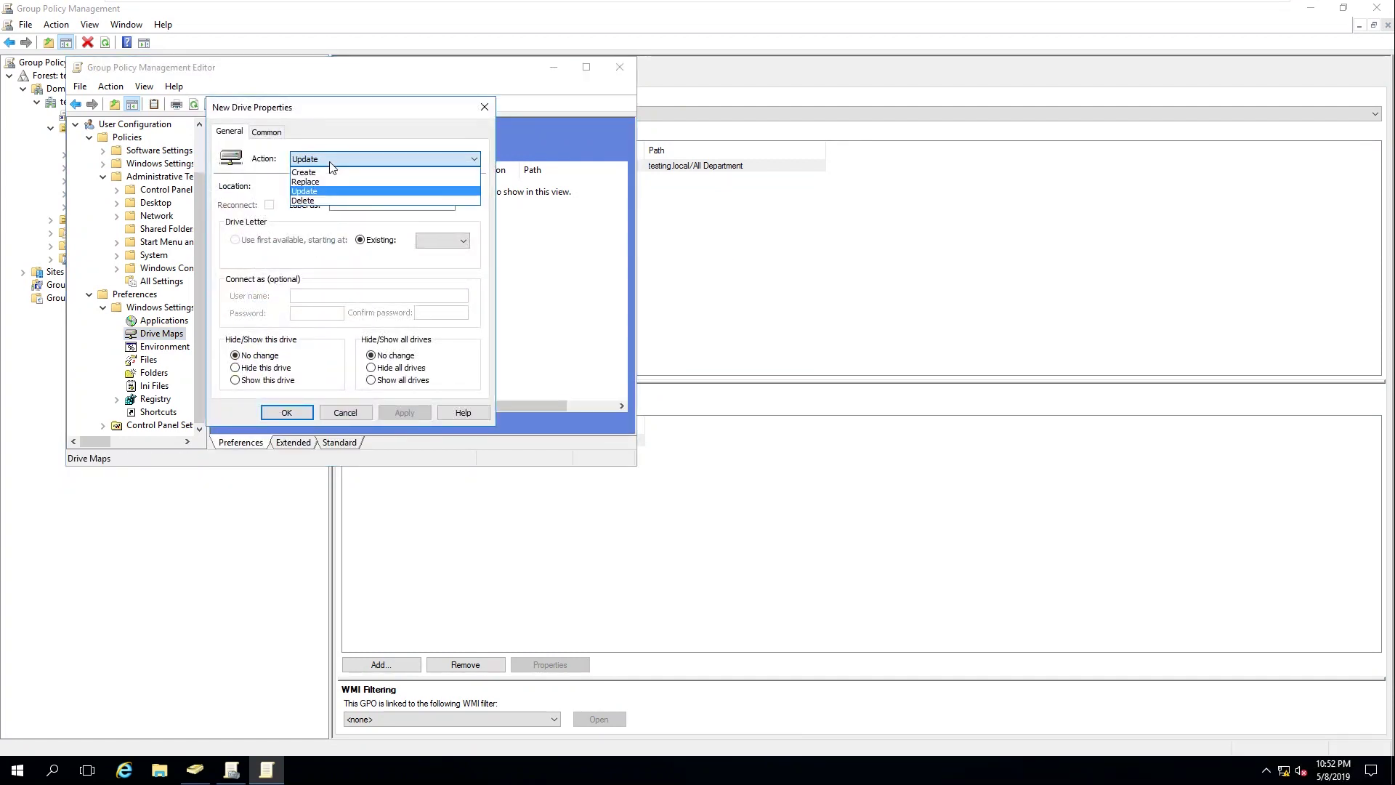
pyautogui.click(321, 172)
pyautogui.click(322, 187)
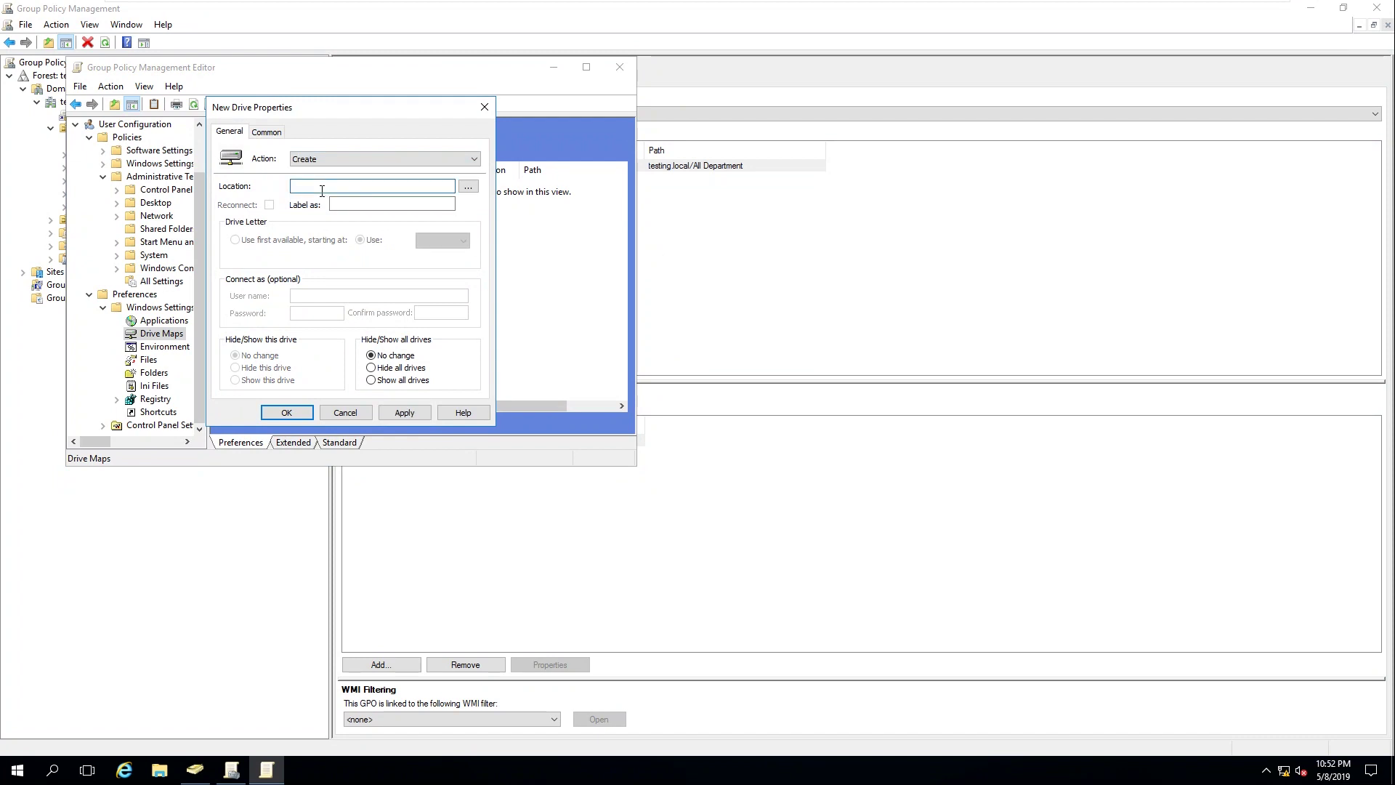
pyautogui.hotkey('ctrl', 'v')
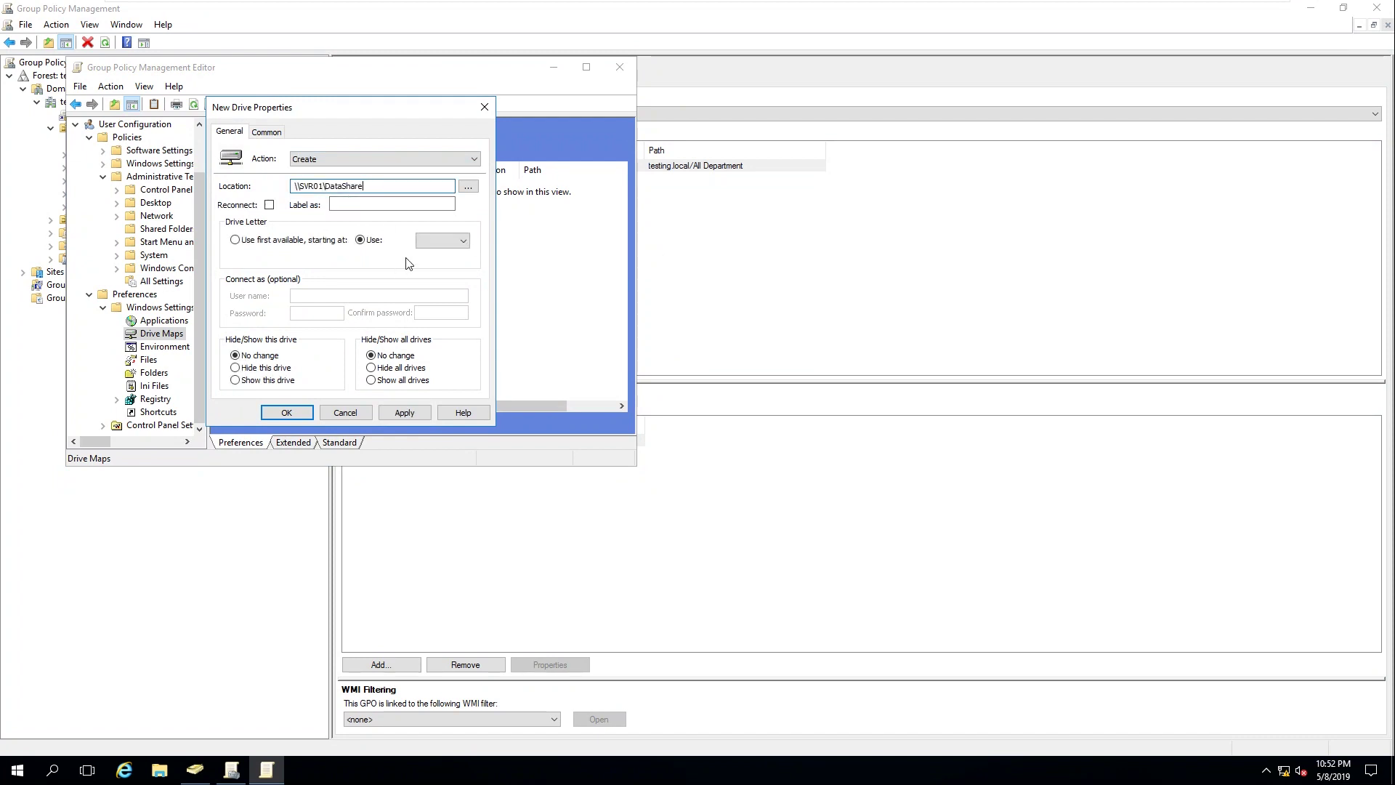
# - Assign drive letter M, set Show this drive and Show all drives, save the mapping, and close the policy editor
pyautogui.click(462, 241)
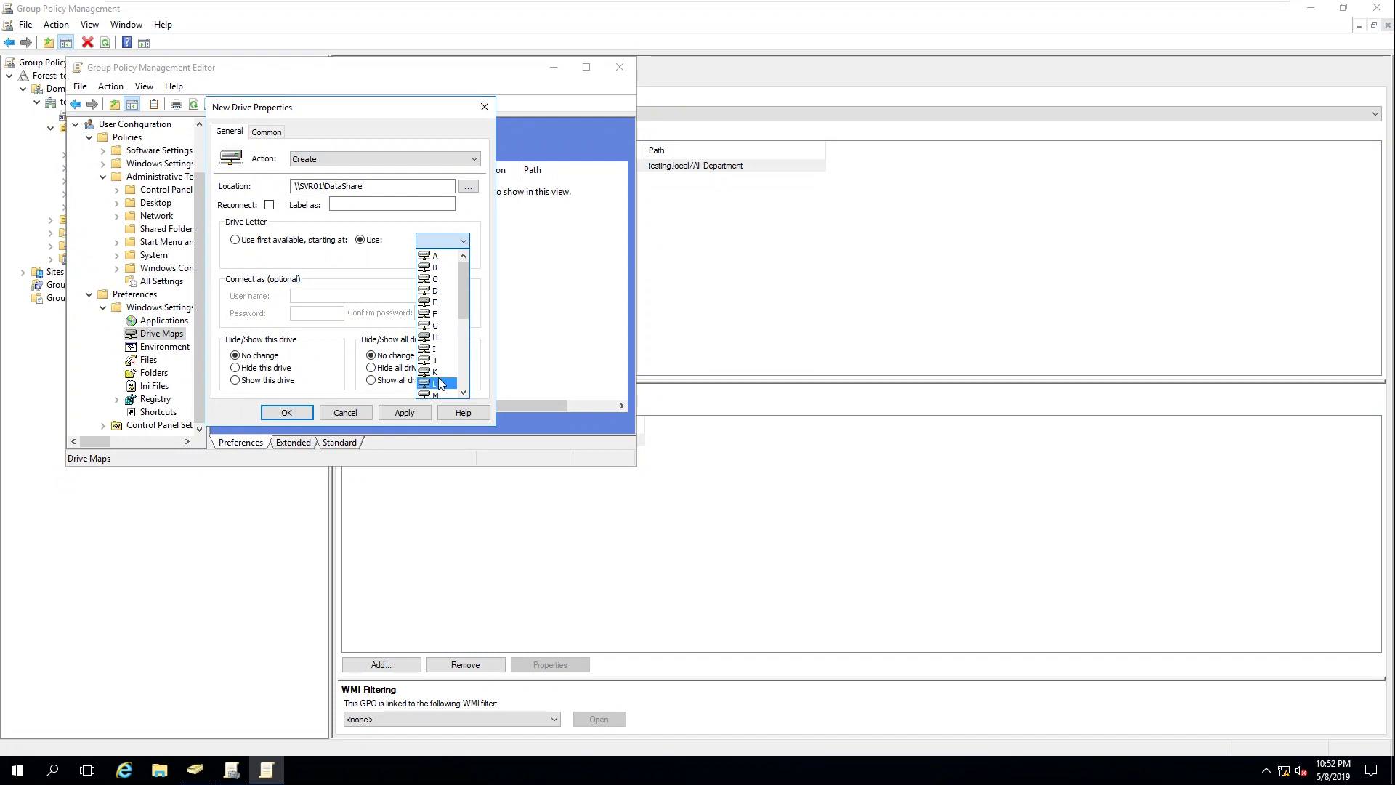
pyautogui.scroll(-3, 439, 383)
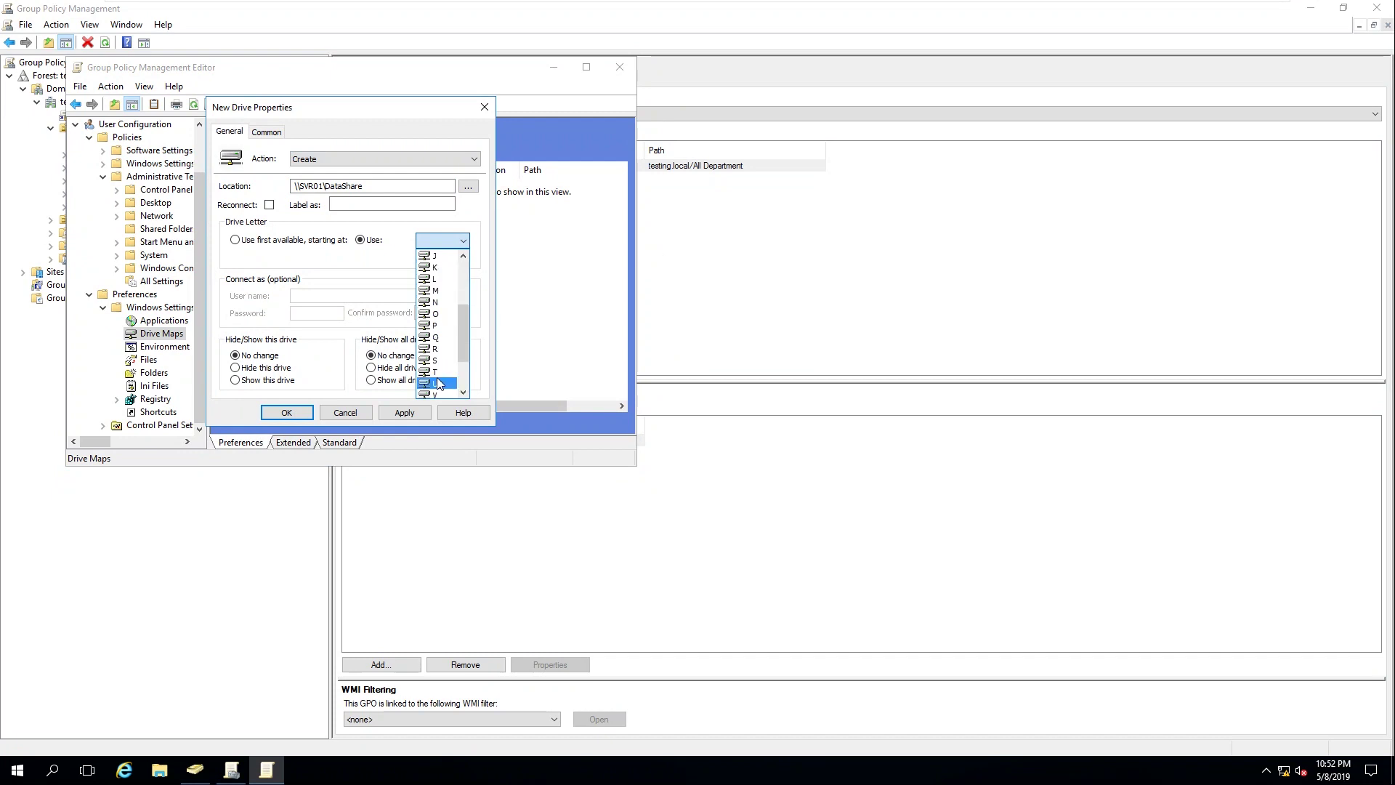
pyautogui.click(437, 291)
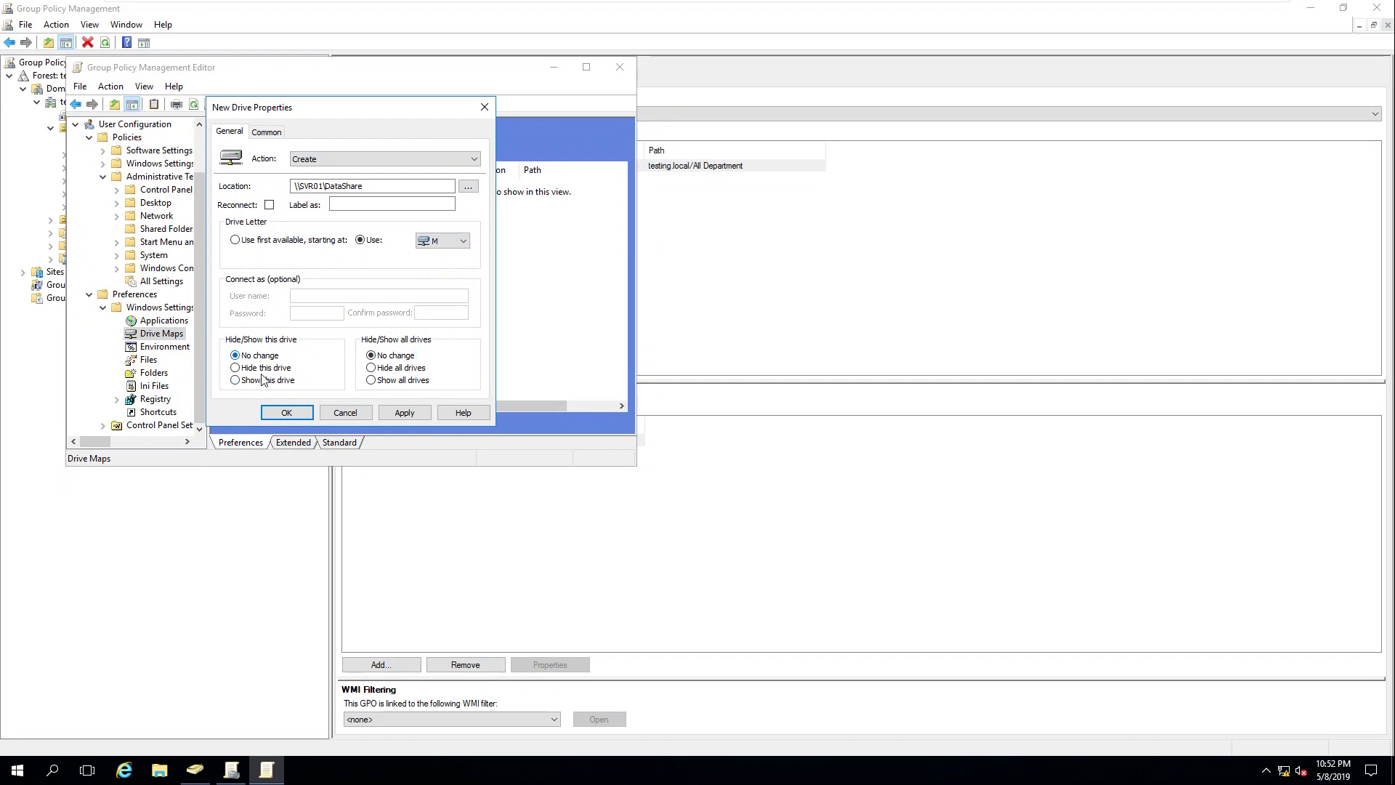
pyautogui.click(263, 379)
pyautogui.click(404, 412)
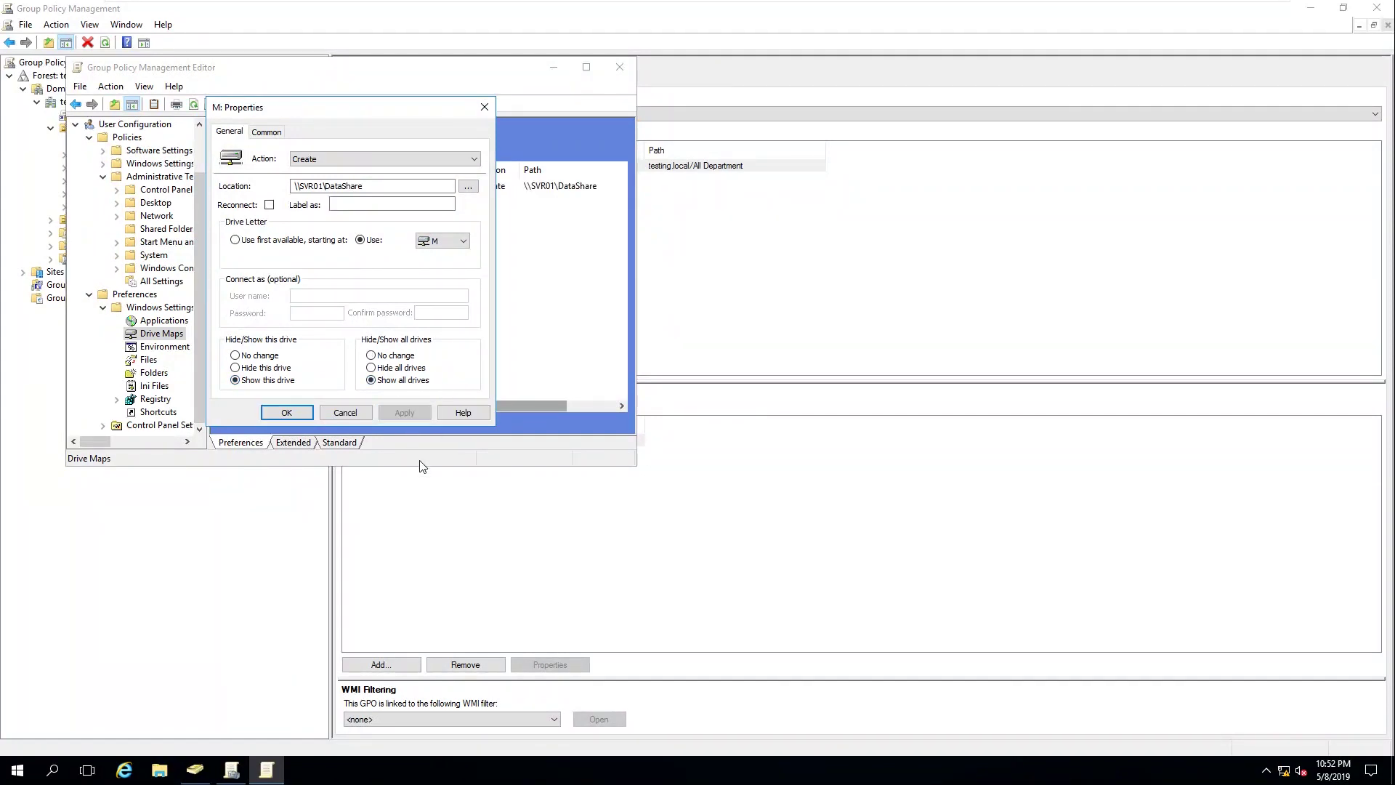
pyautogui.click(287, 413)
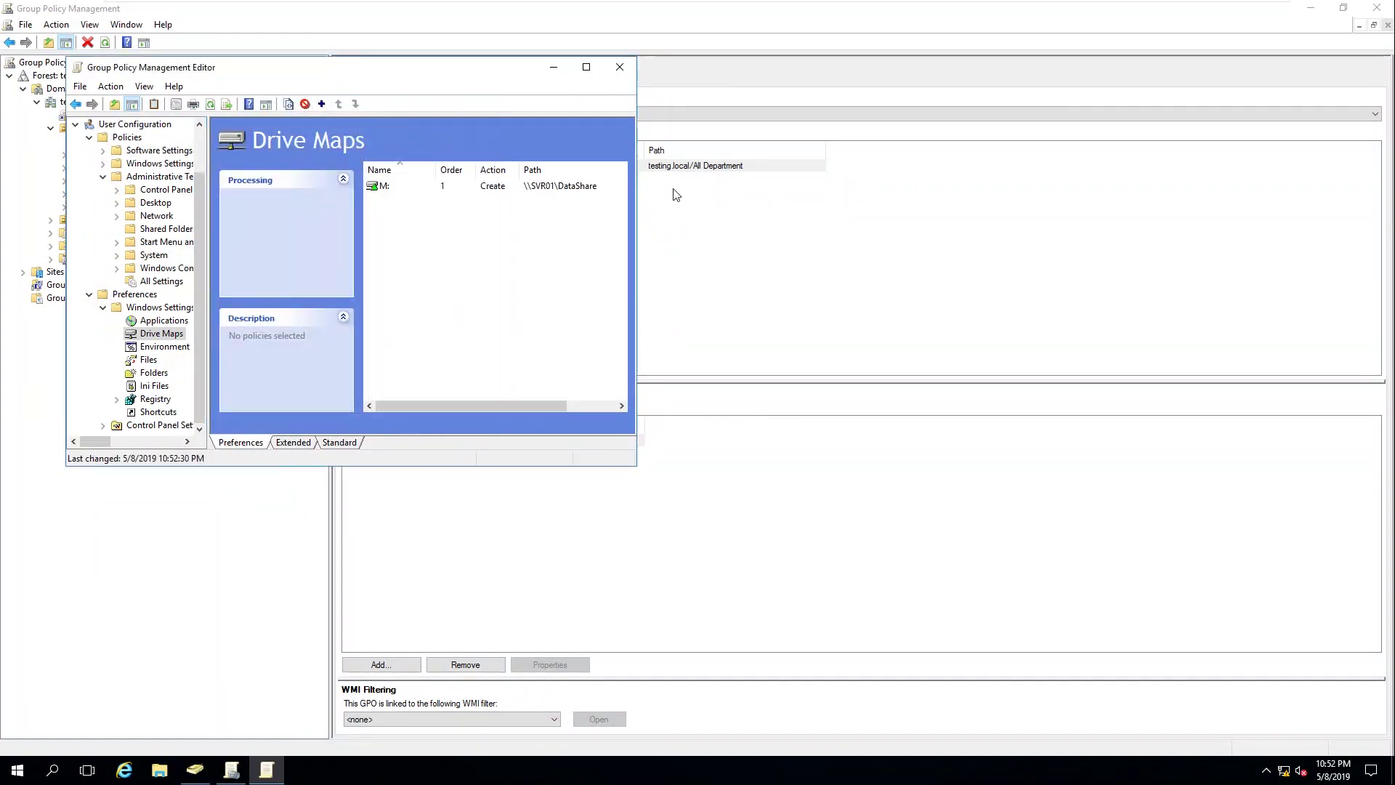
pyautogui.click(619, 68)
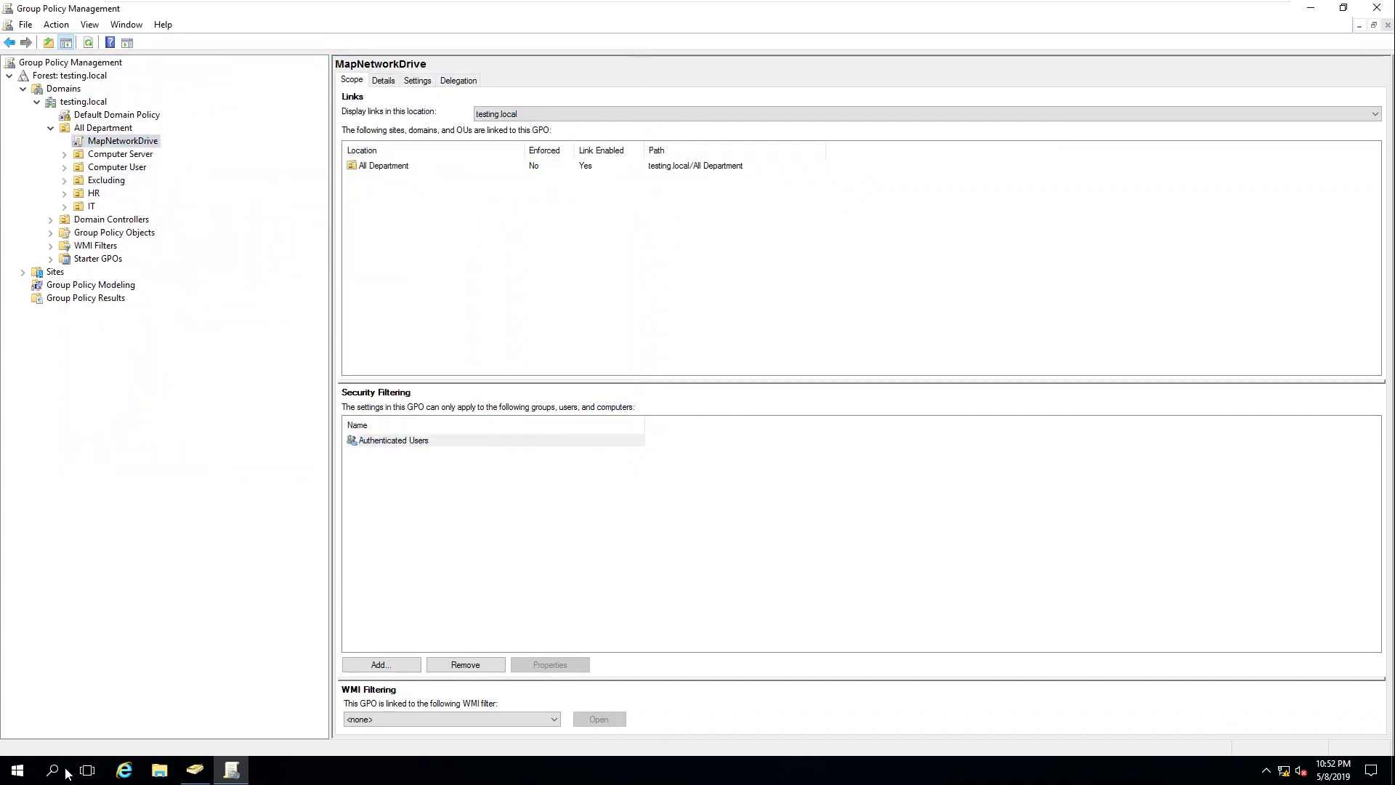
# - Run gpupdate /force in a Command Prompt on SVR01-AD
pyautogui.click(20, 776)
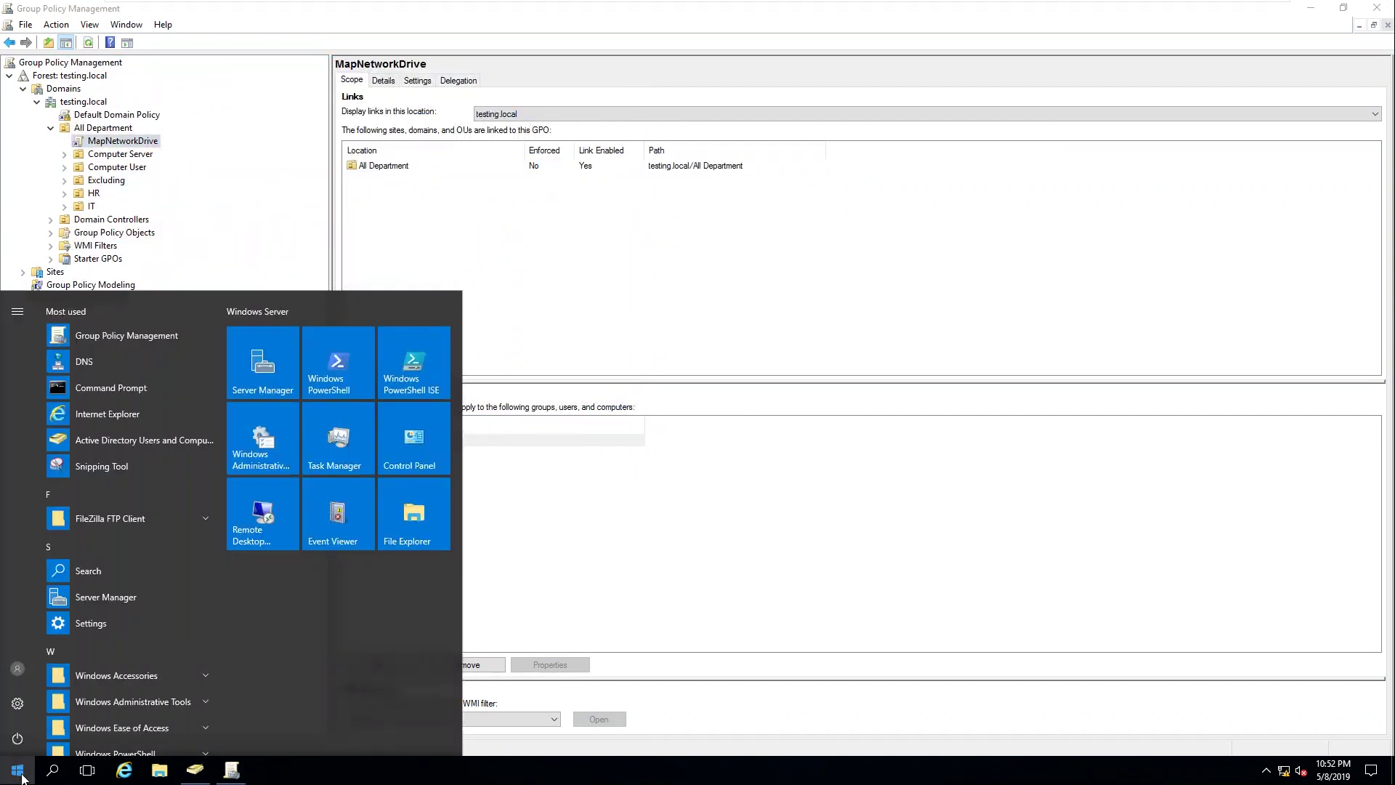
pyautogui.write('cmd')
pyautogui.press('Return')
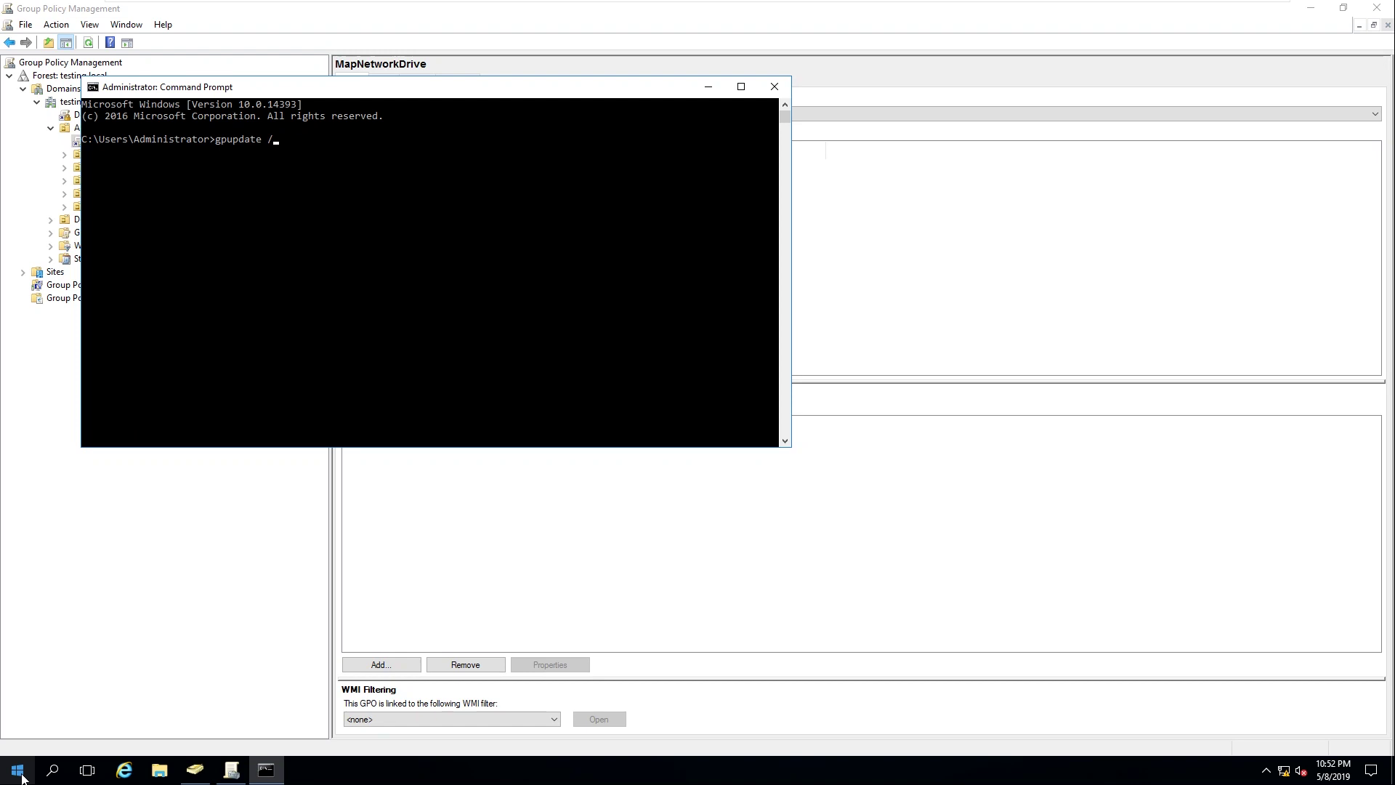
pyautogui.press('Return')
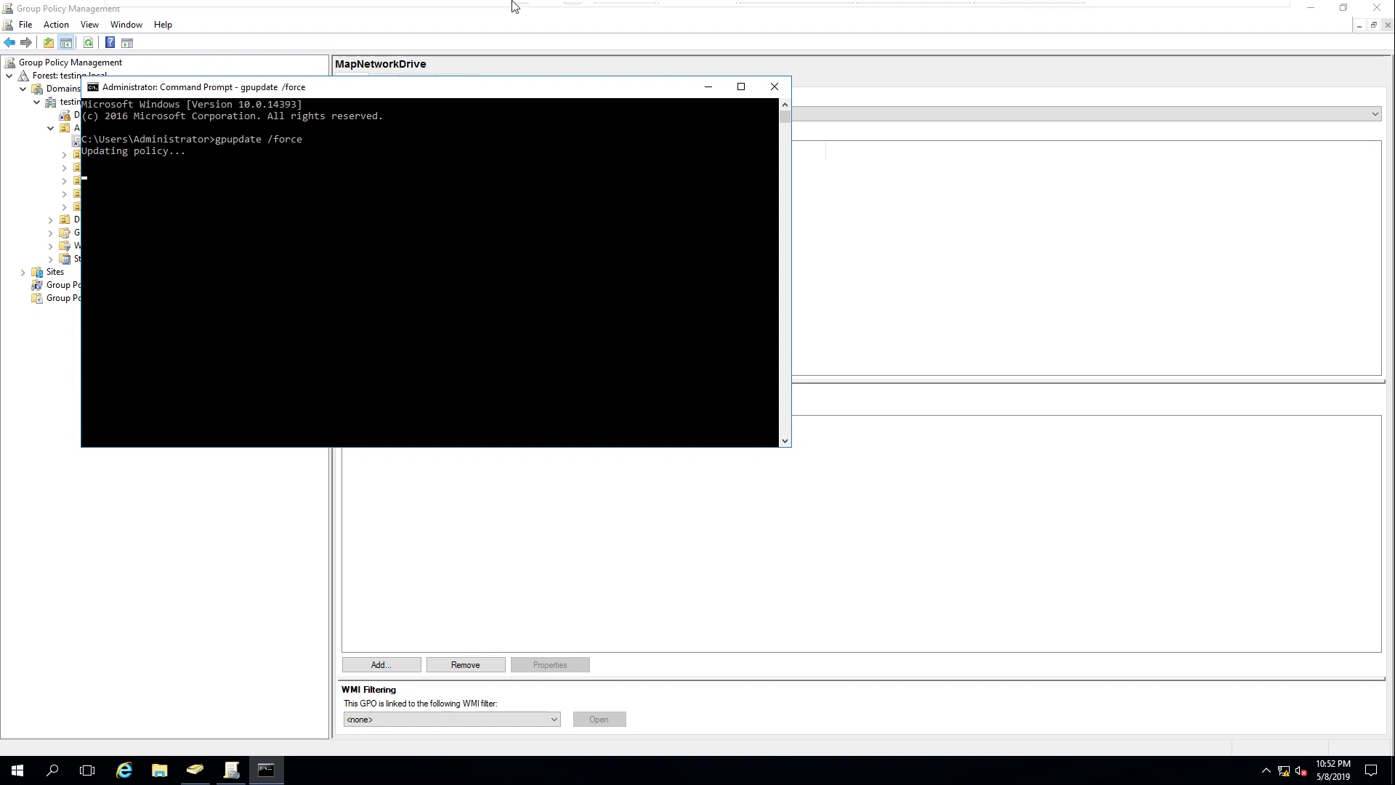
# - Switch to the WIN10-User01 virtual machine, run gpupdate from the Run dialog, and bring File Explorer back to the front
pyautogui.moveTo(513, 3)
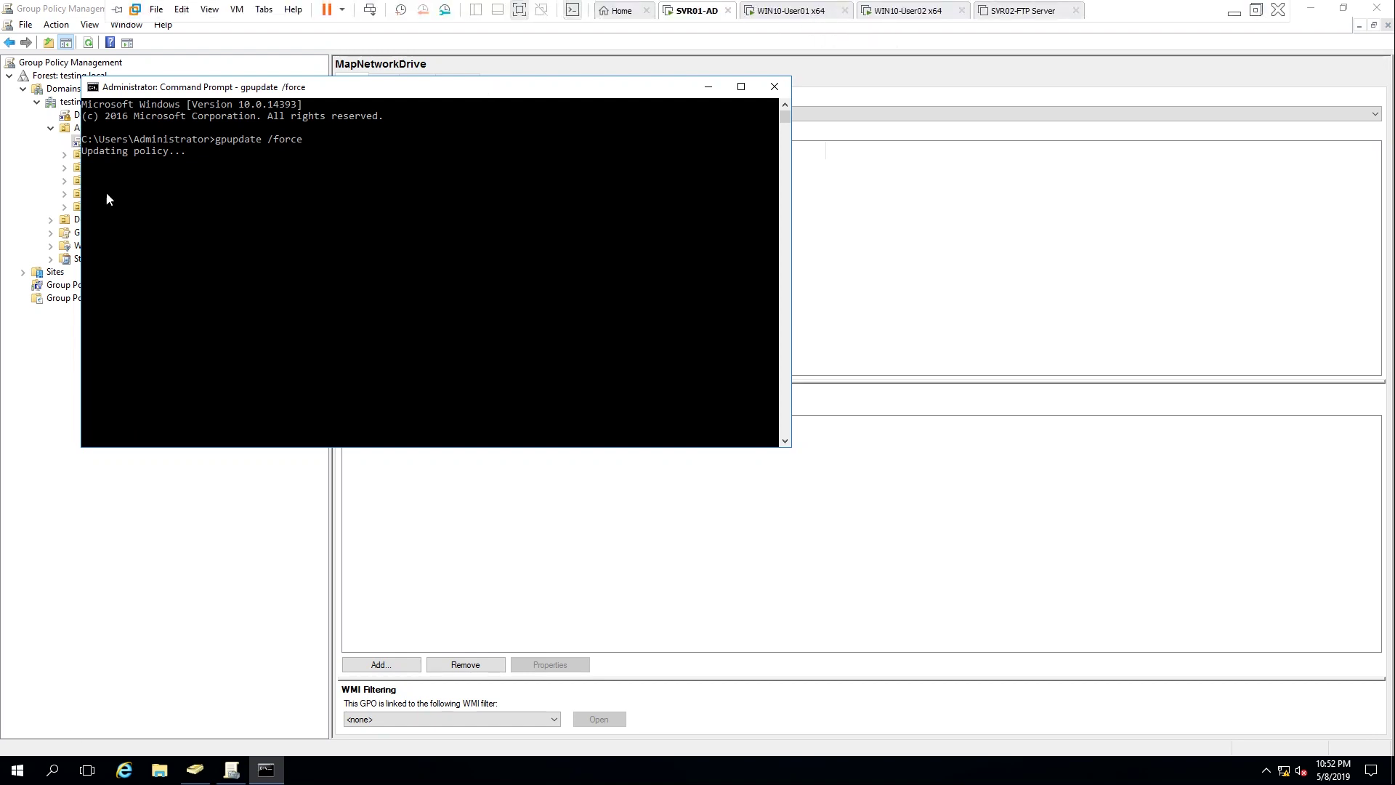
pyautogui.click(799, 8)
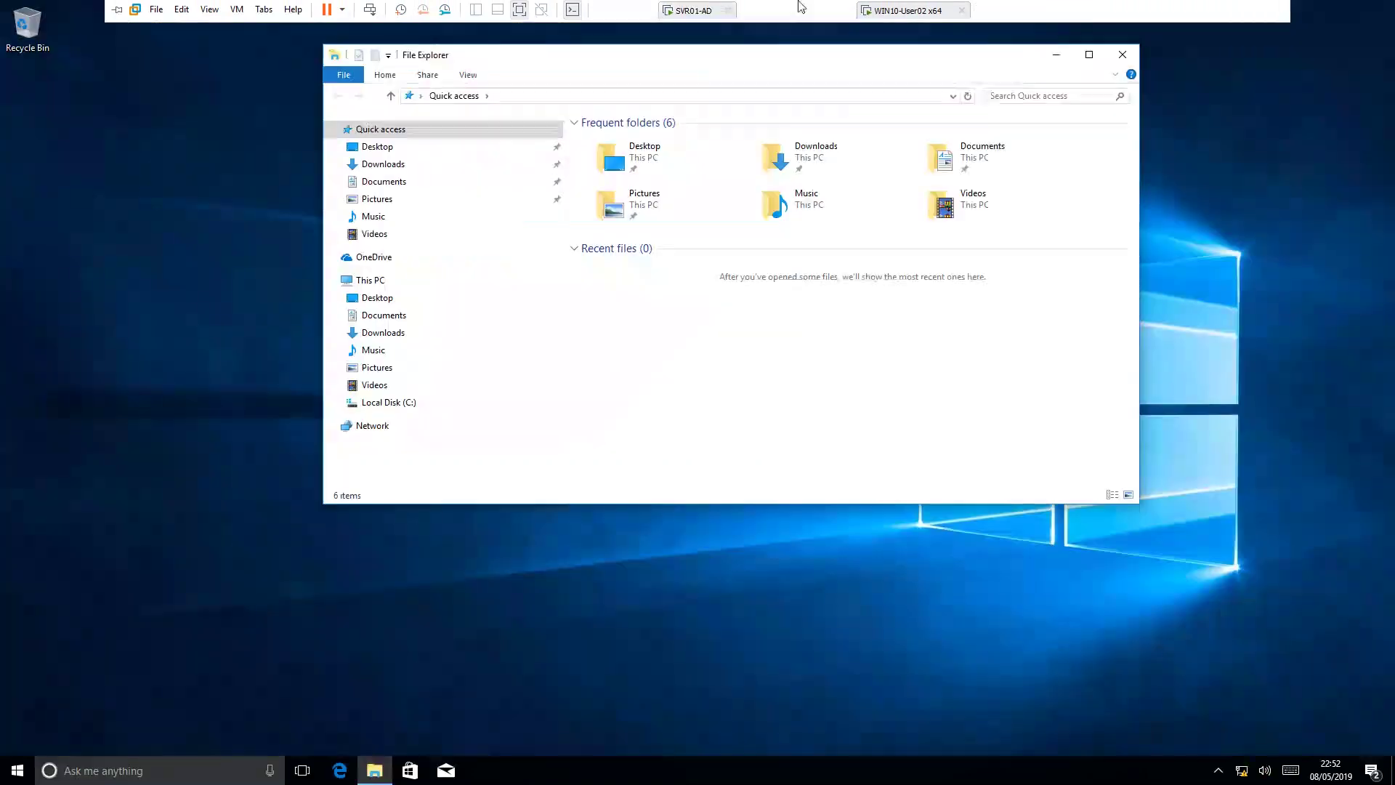
pyautogui.press('super+r')
pyautogui.press('Return')
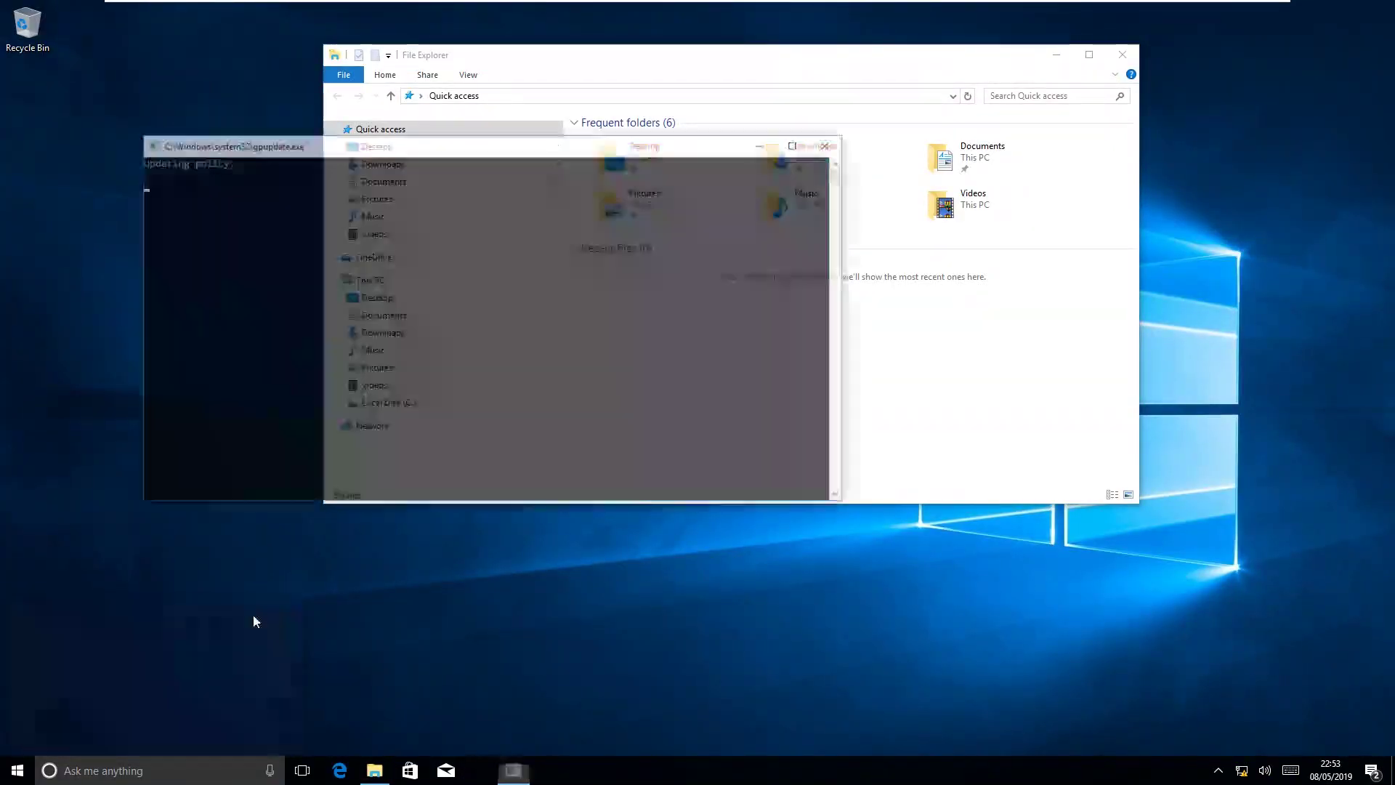
pyautogui.click(807, 45)
# - Switch to the WIN10-User02 virtual machine and open the Run dialog to start gpupdate
pyautogui.moveTo(872, 3)
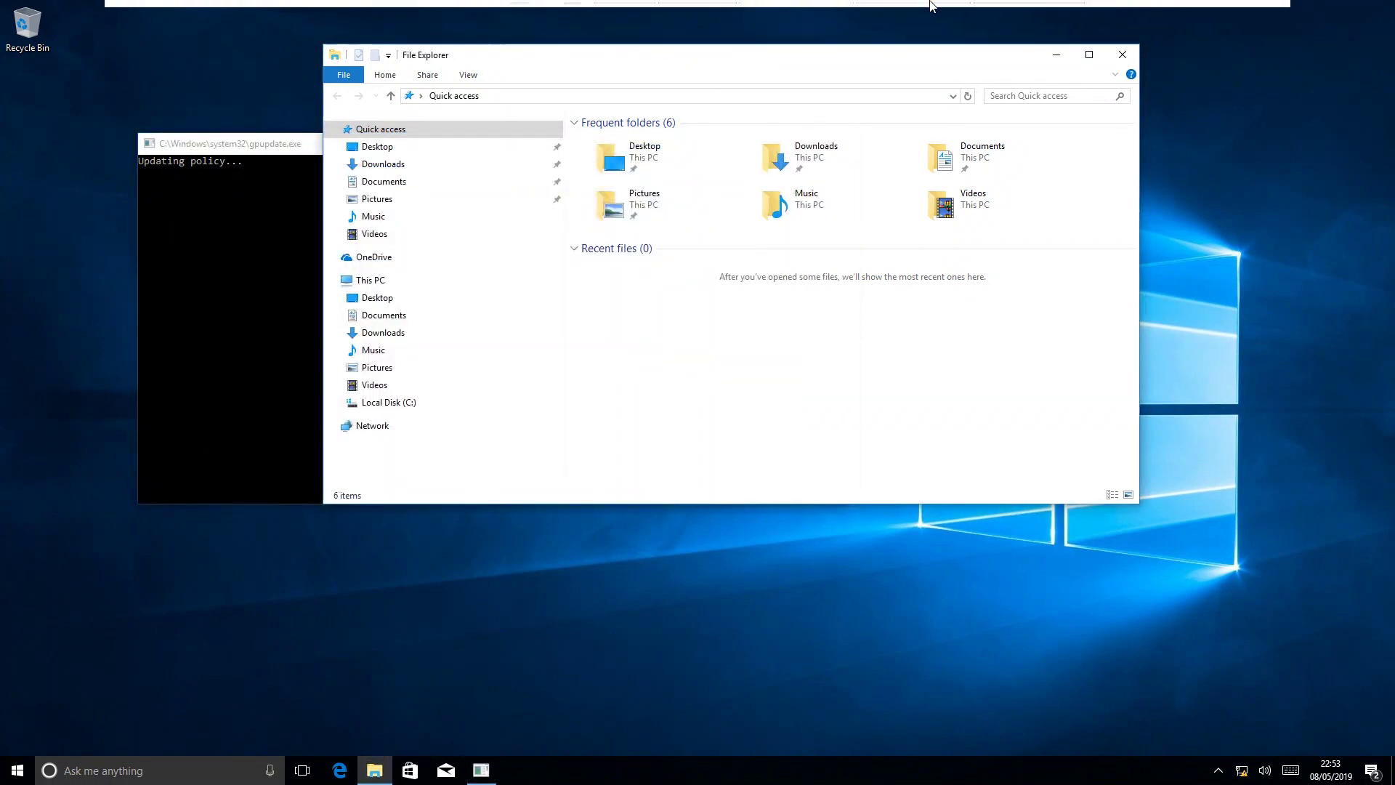
pyautogui.click(930, 11)
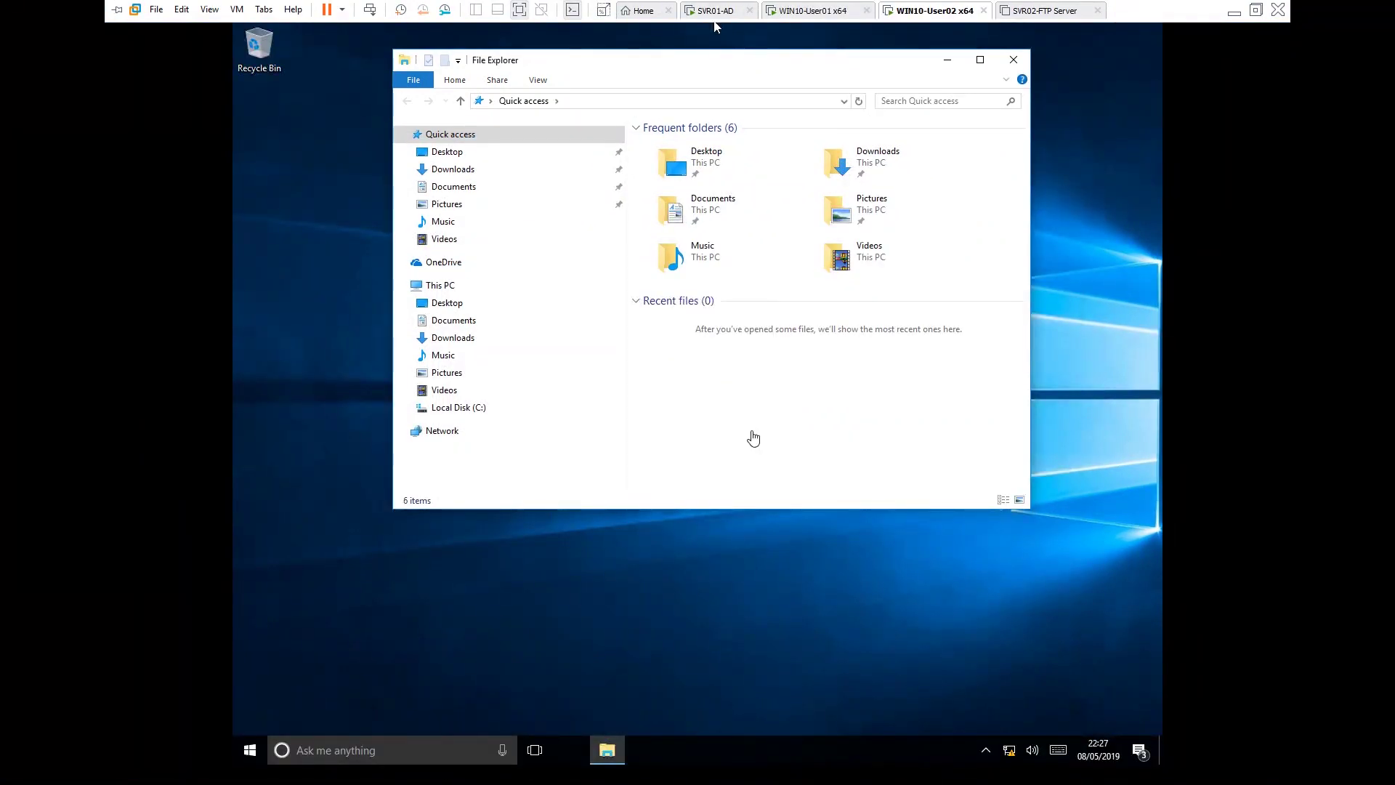
pyautogui.press('super+r')
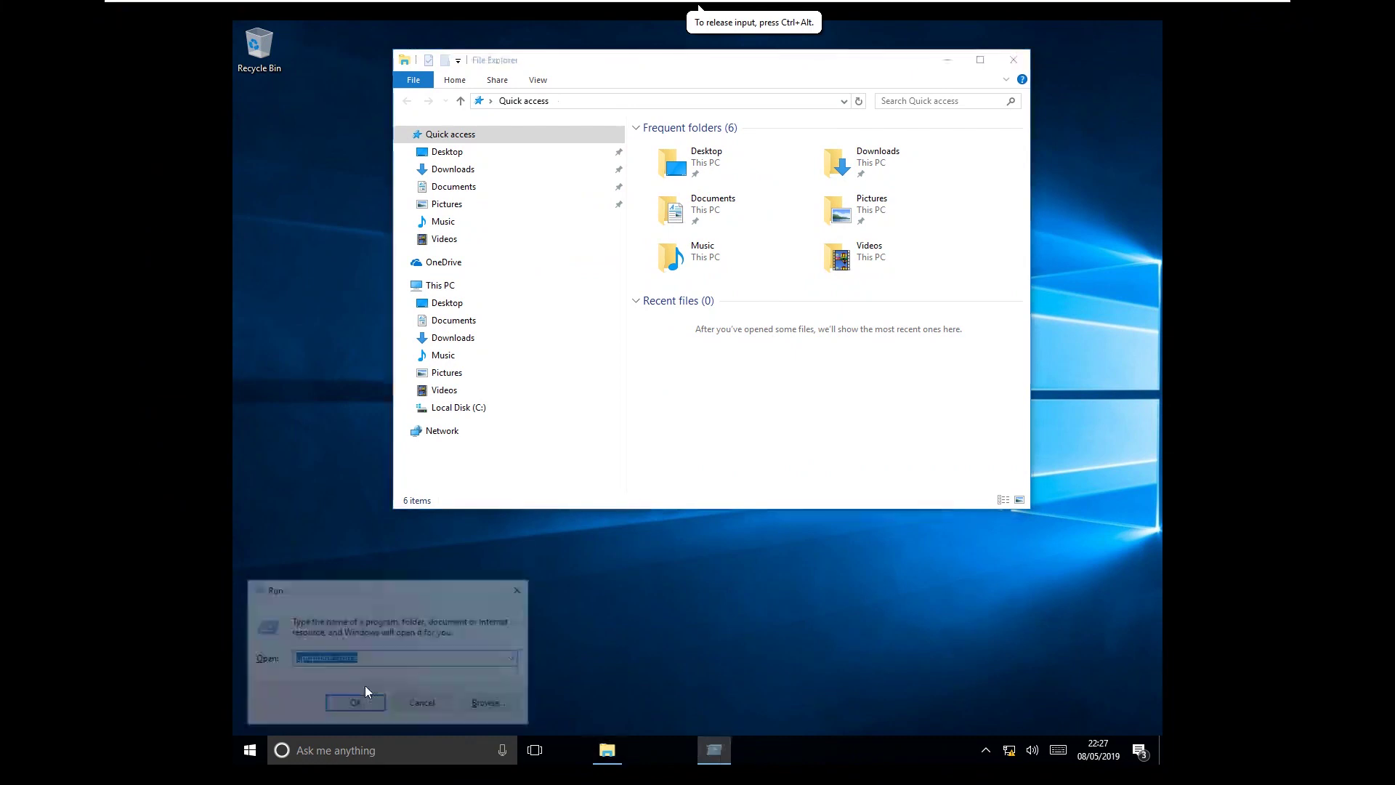